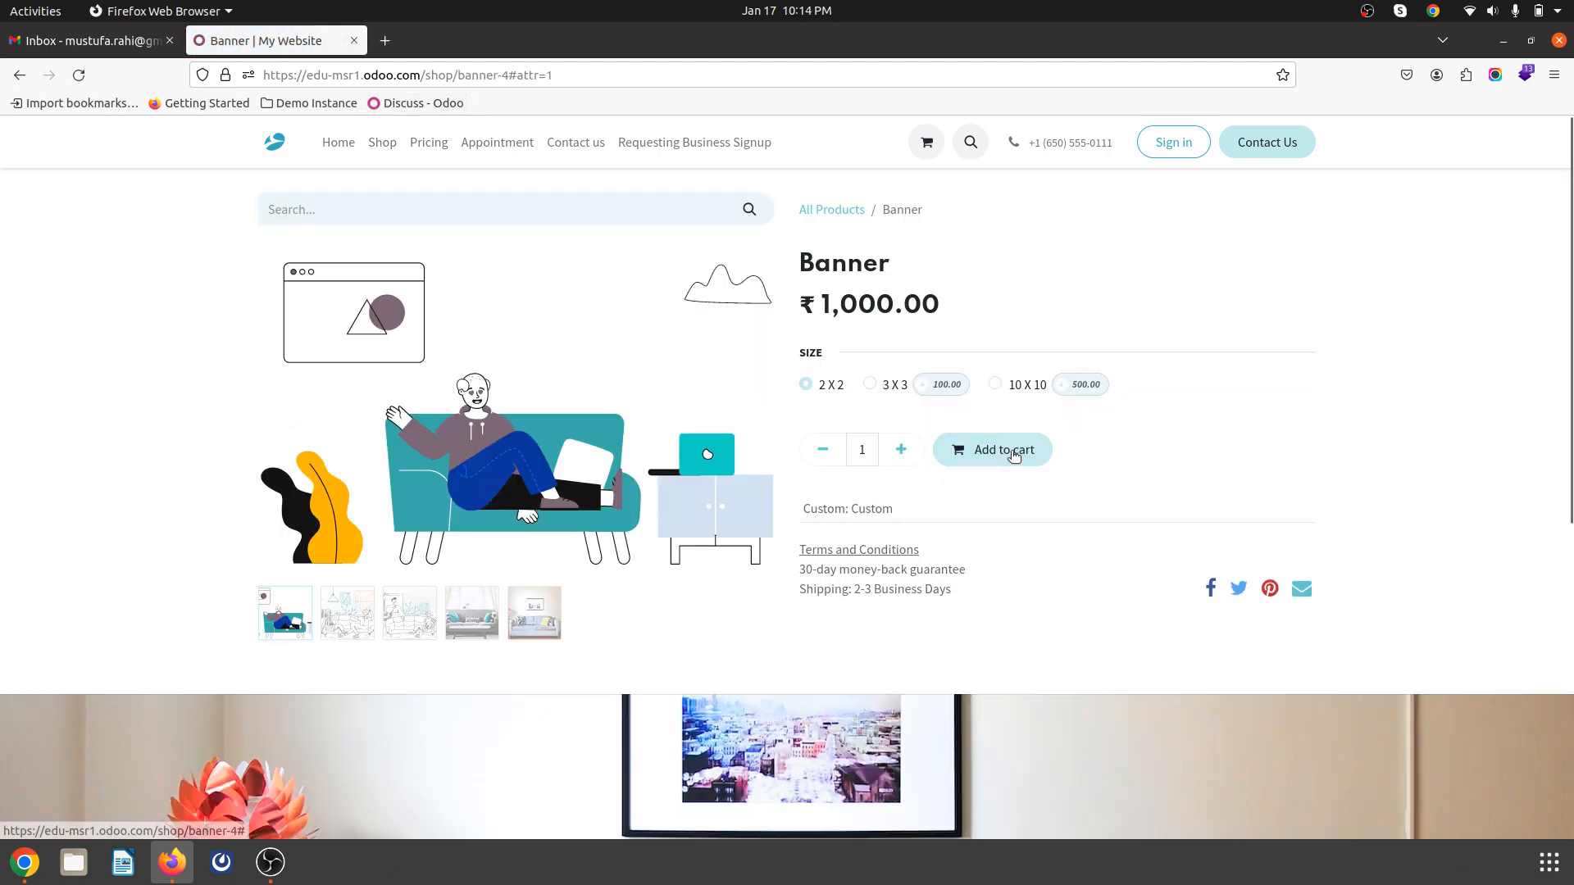
- Add a 2 X 2 Banner at ₹1,000.00 to the cart, view the cart, and go back to Shop
{"action": "left_click", "coordinate": [1011, 450]}
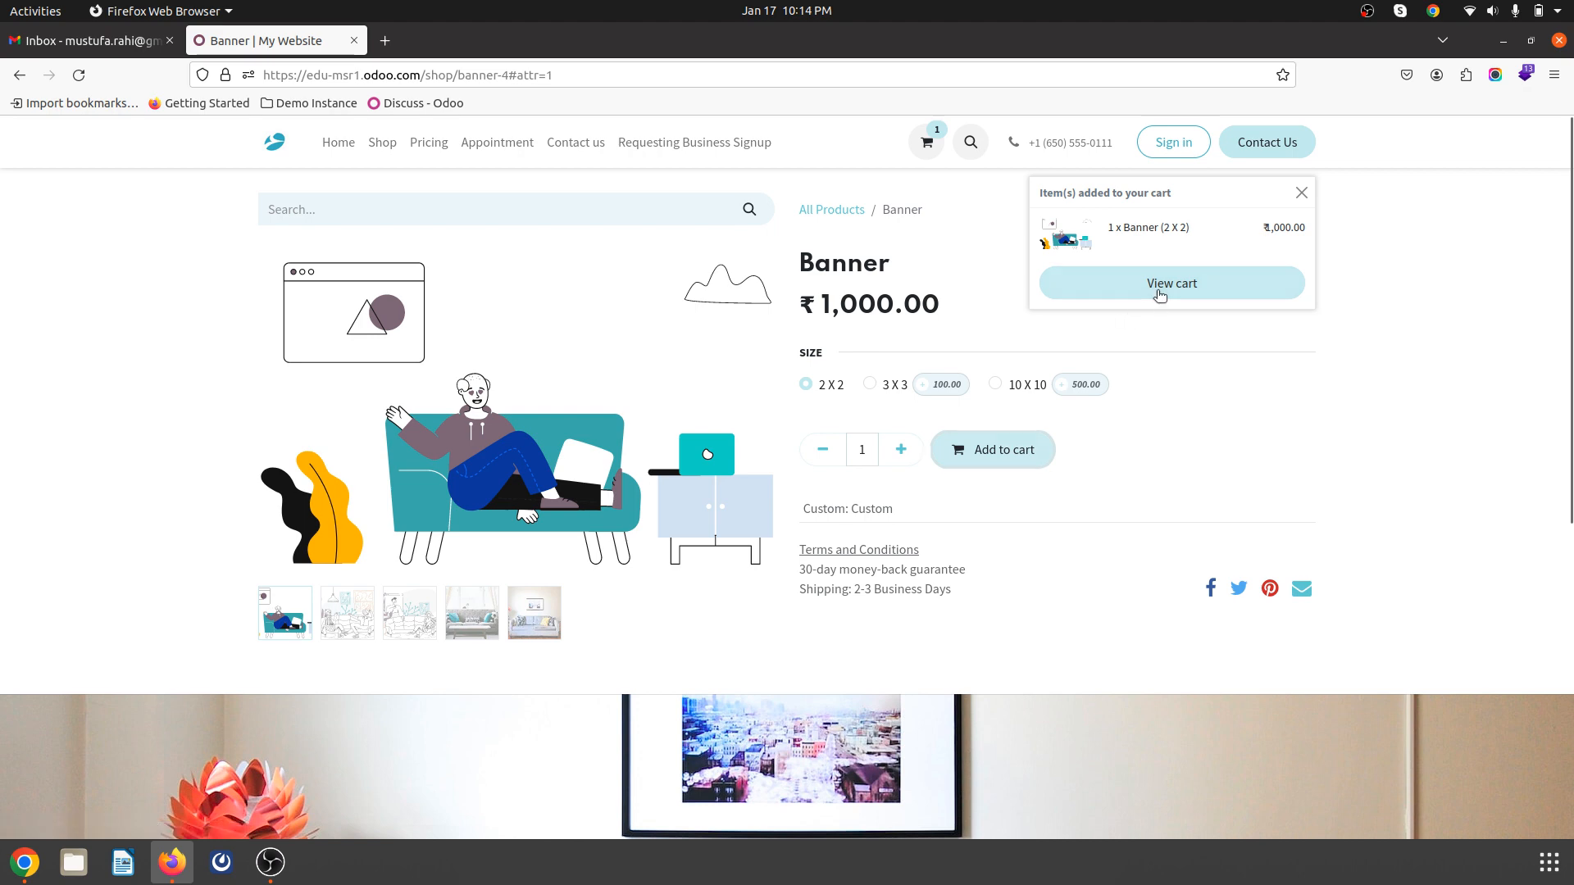
{"action": "left_click", "coordinate": [1160, 289]}
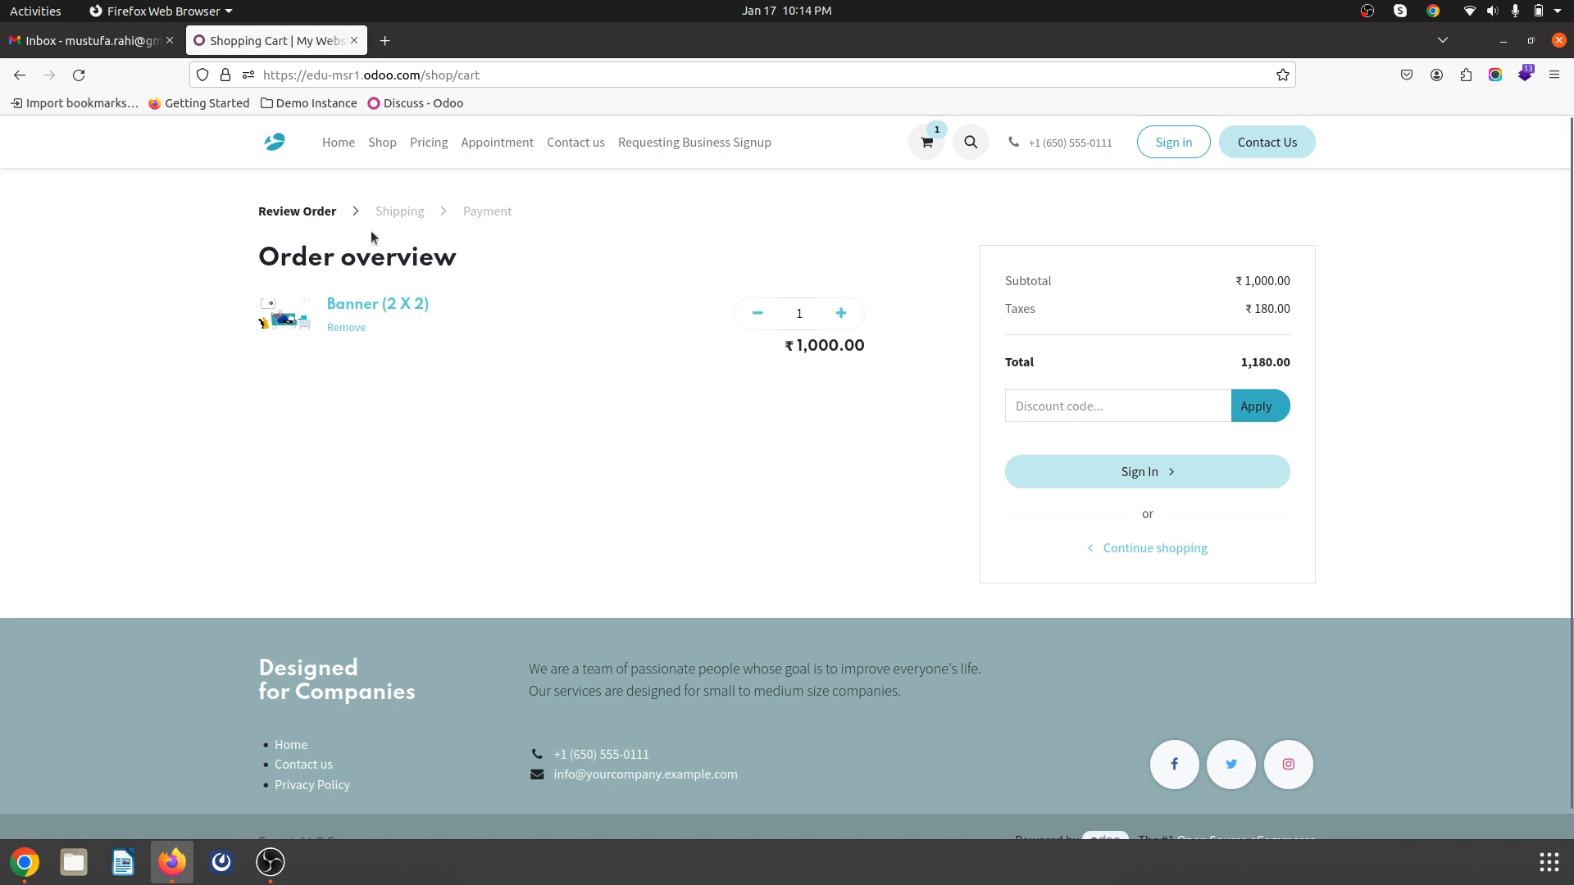
{"action": "left_click", "coordinate": [382, 143]}
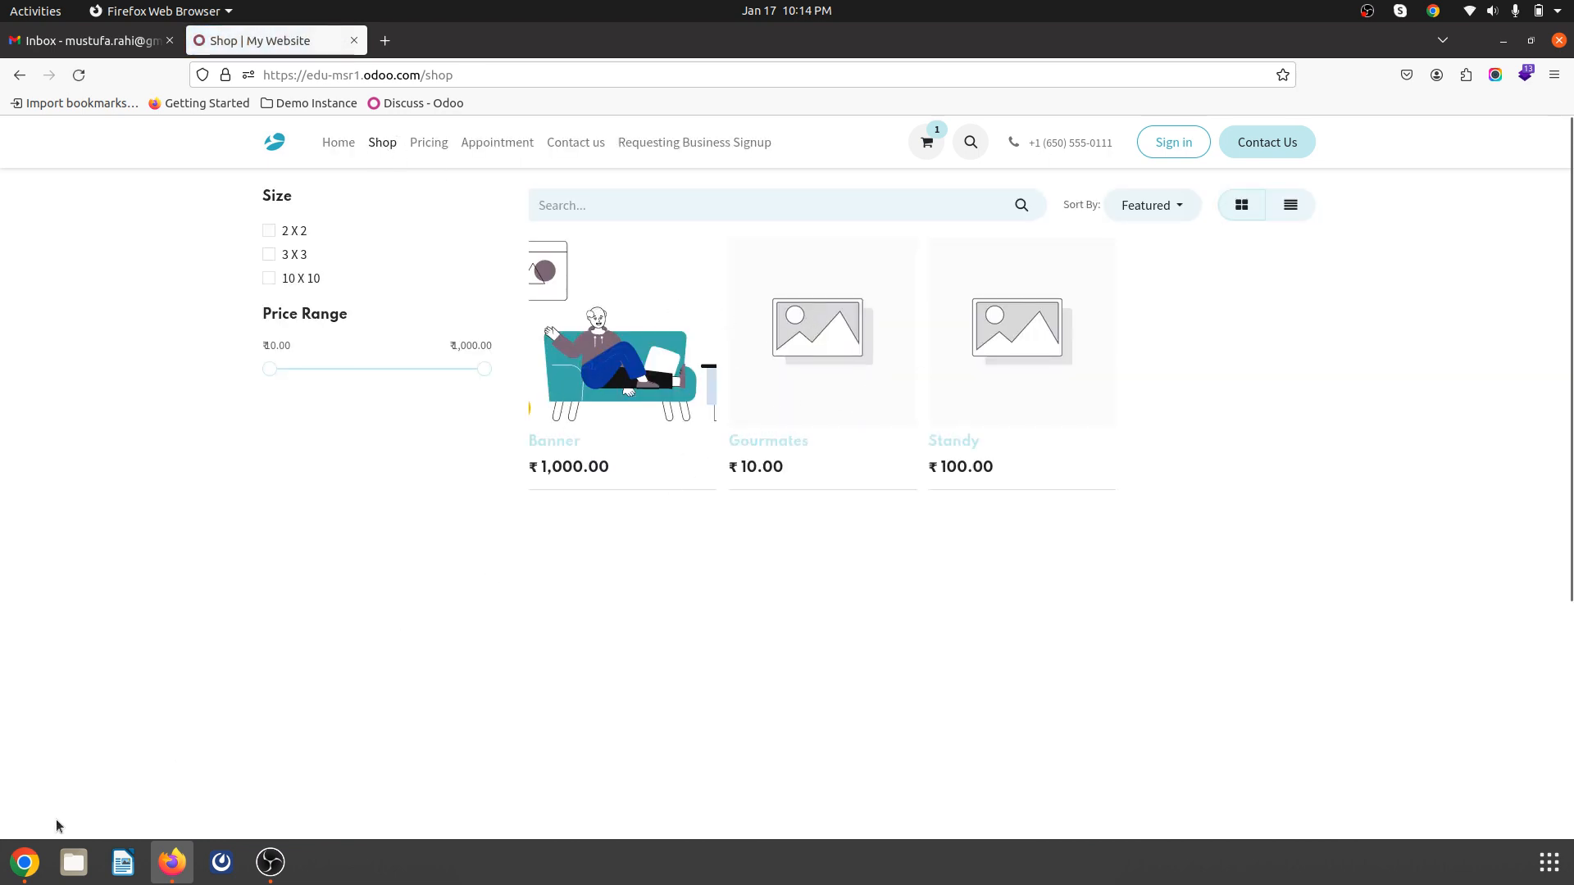
- Add a 0.00 Fixed Price rule for All Products to Default INR, then reload the storefront shop
{"action": "left_click", "coordinate": [24, 862]}
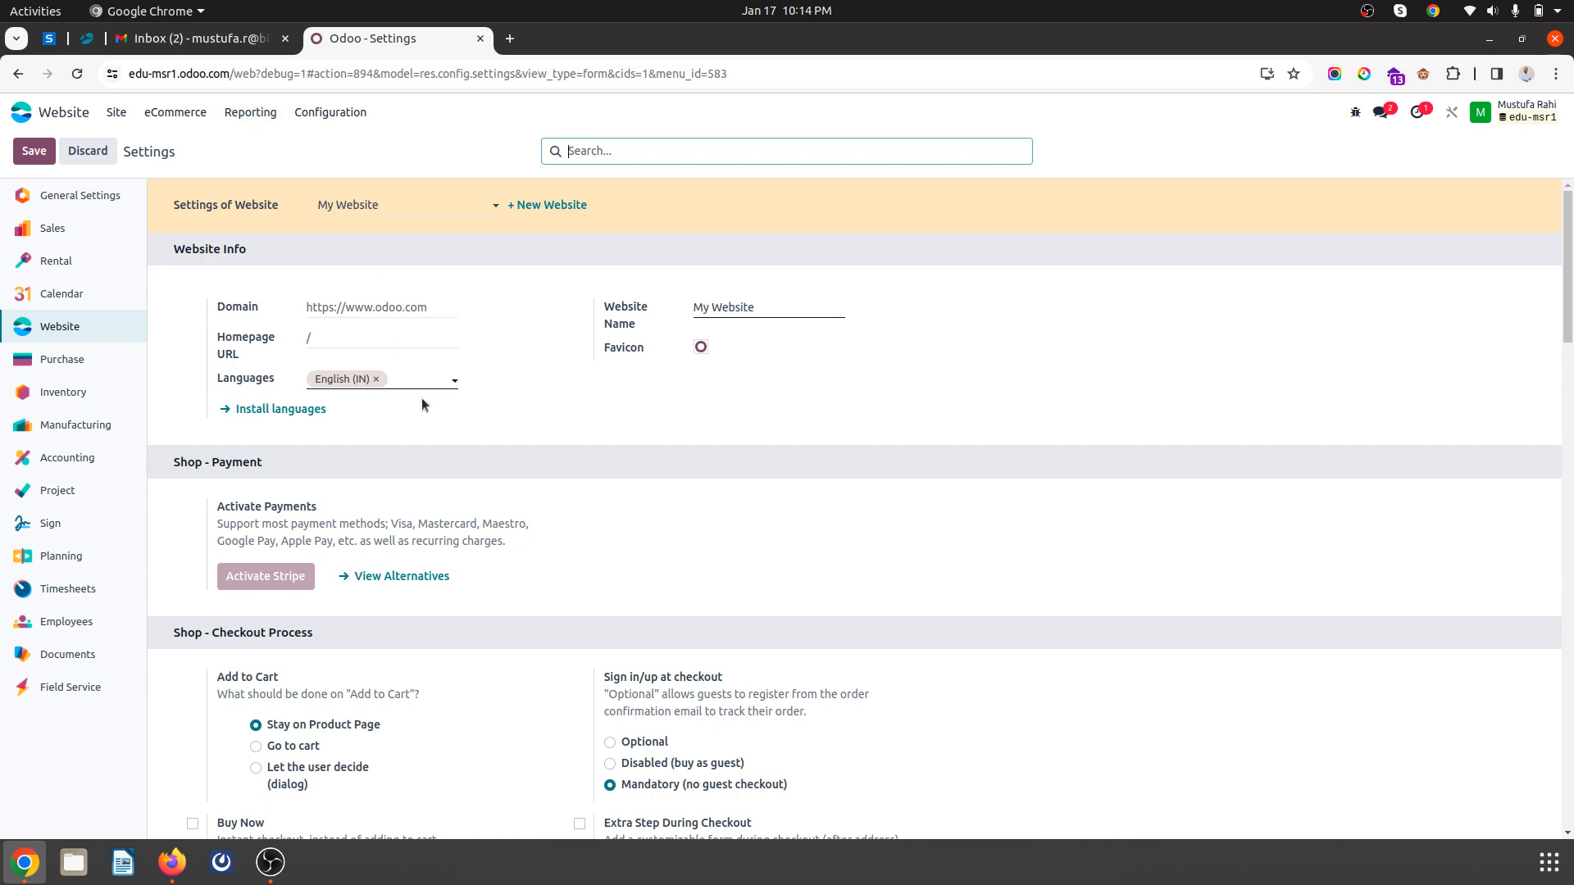
{"action": "scroll", "coordinate": [423, 404], "scroll_direction": "down", "scroll_amount": 5}
{"action": "scroll", "coordinate": [609, 413], "scroll_direction": "down", "scroll_amount": 3}
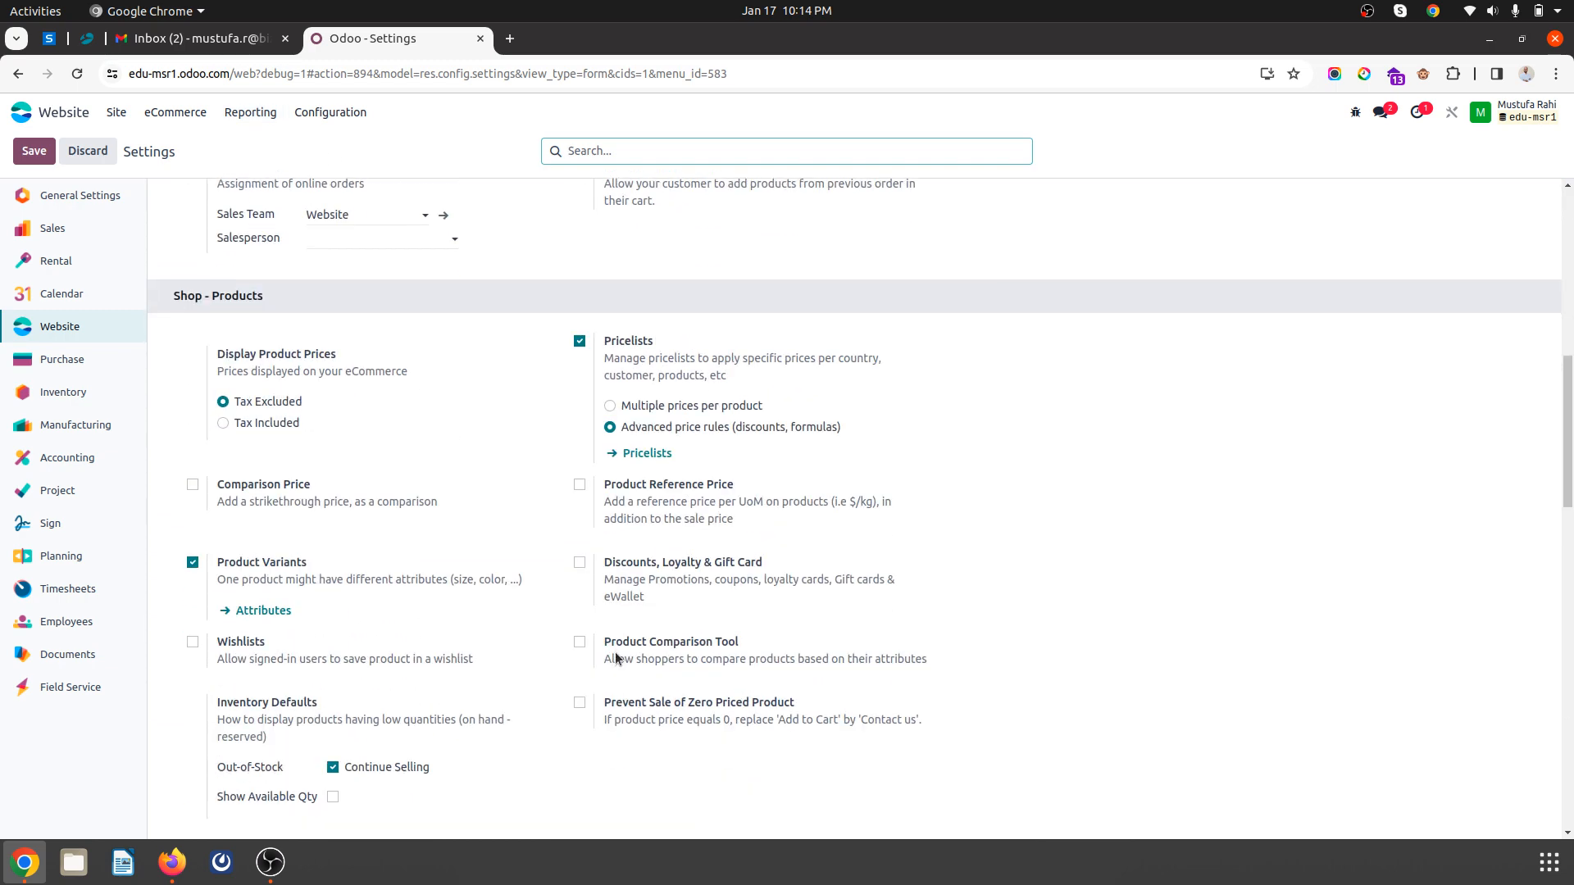
{"action": "left_click", "coordinate": [644, 456]}
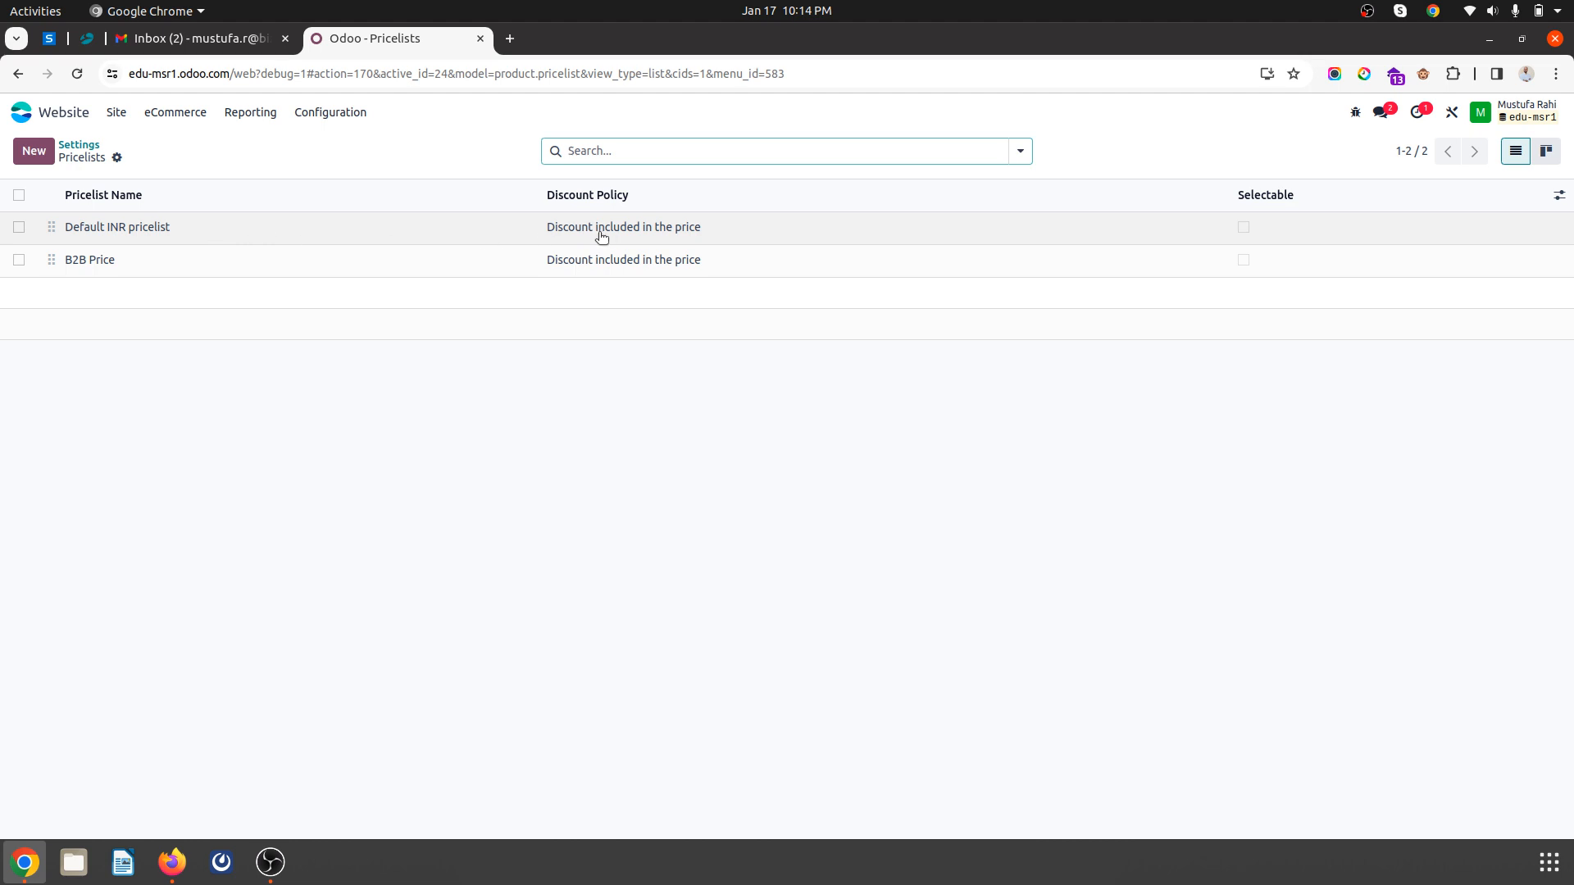
{"action": "left_click", "coordinate": [134, 227]}
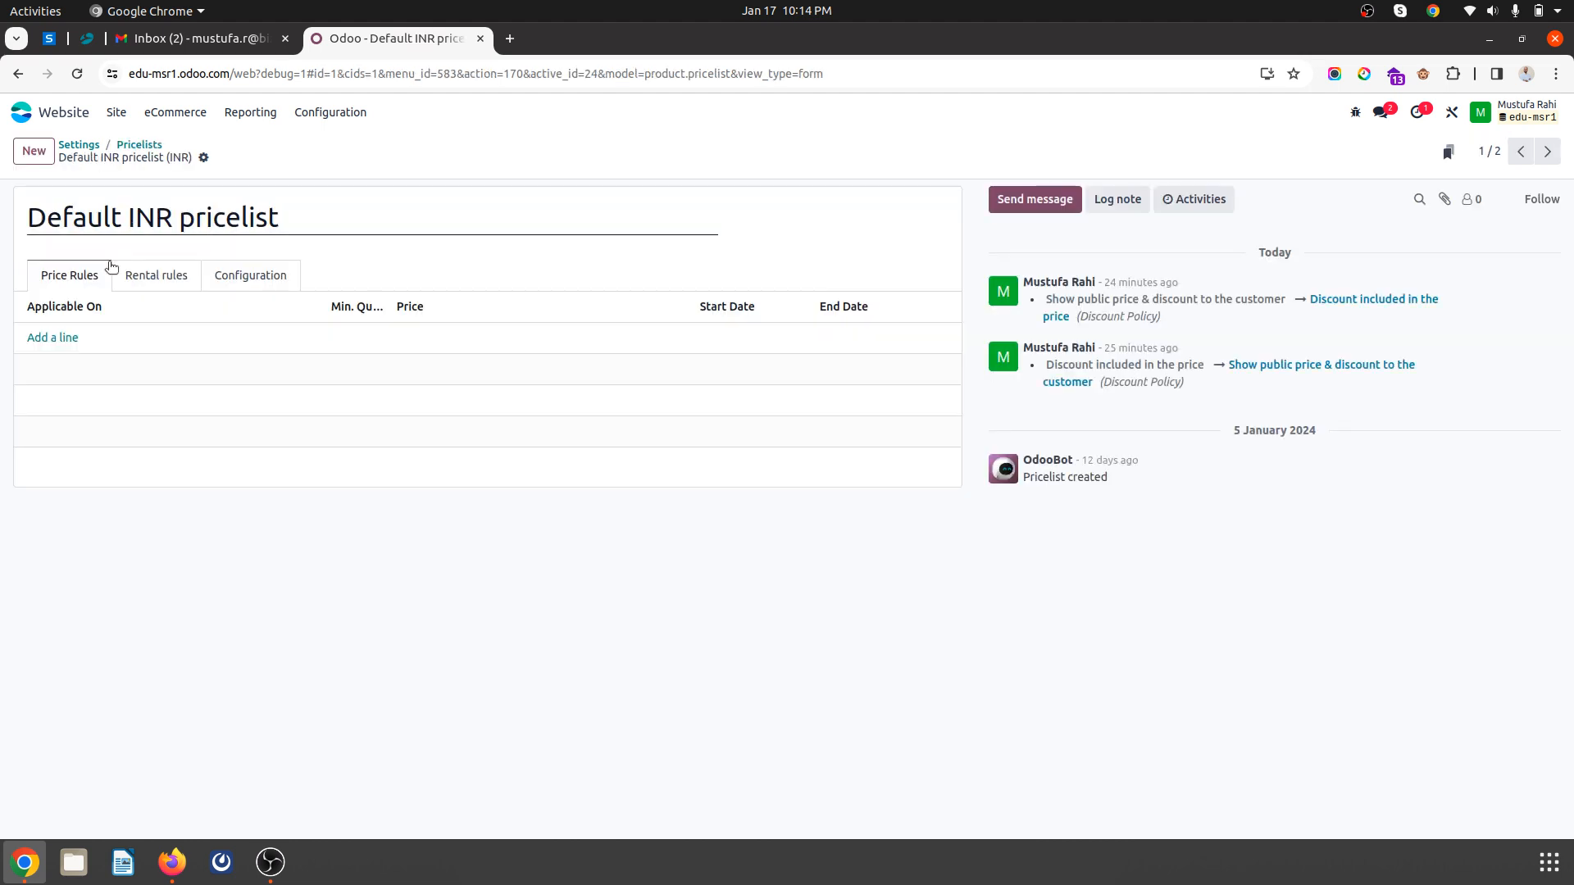
{"action": "left_click", "coordinate": [61, 337]}
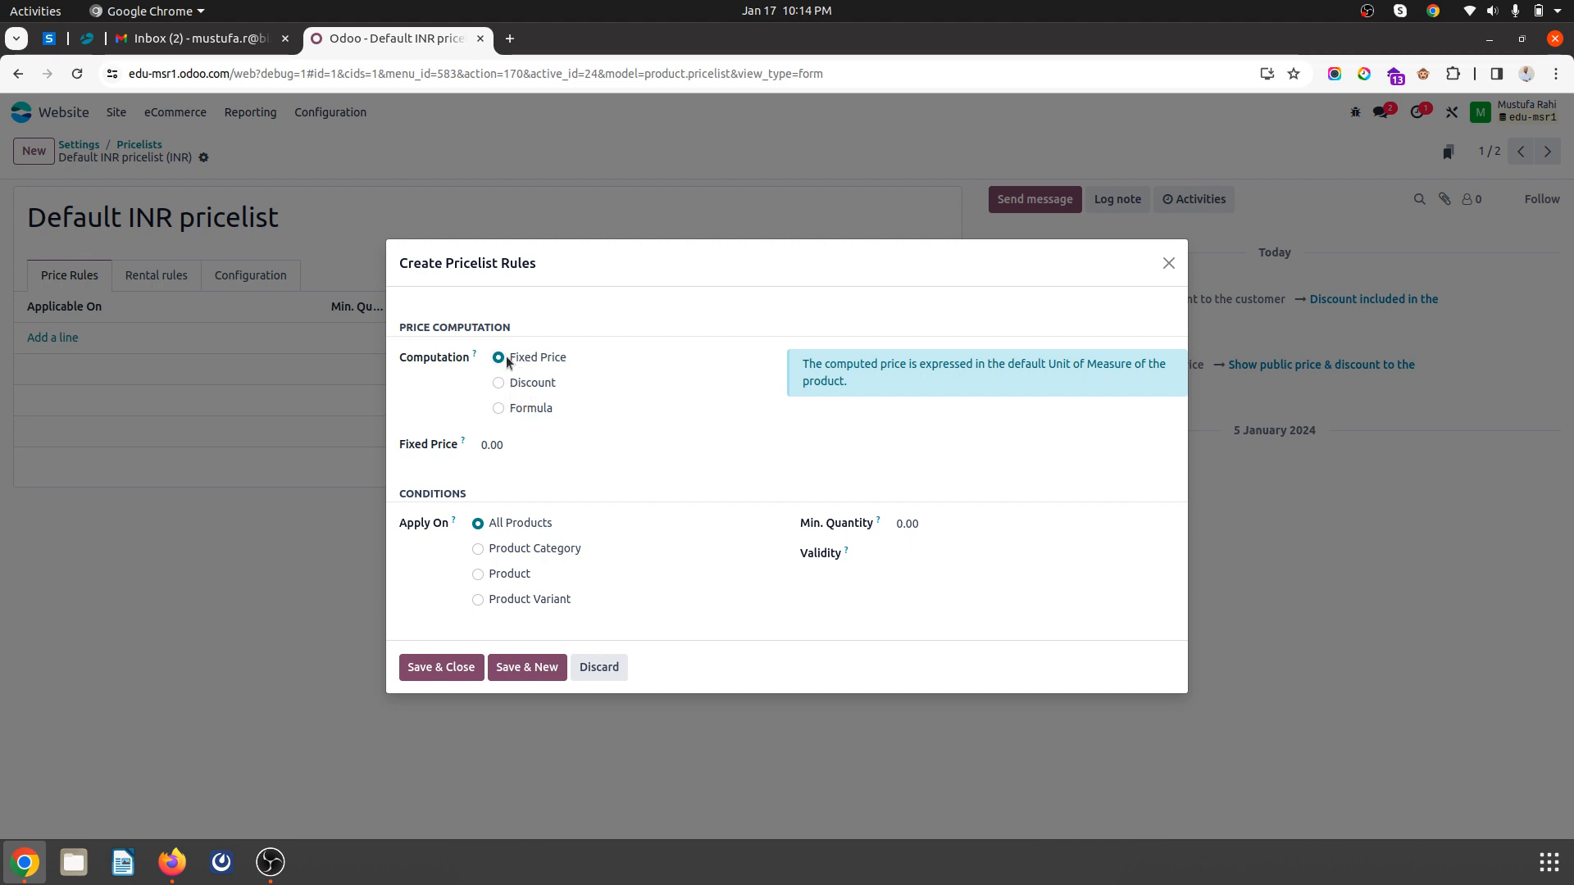
{"action": "left_click", "coordinate": [423, 674]}
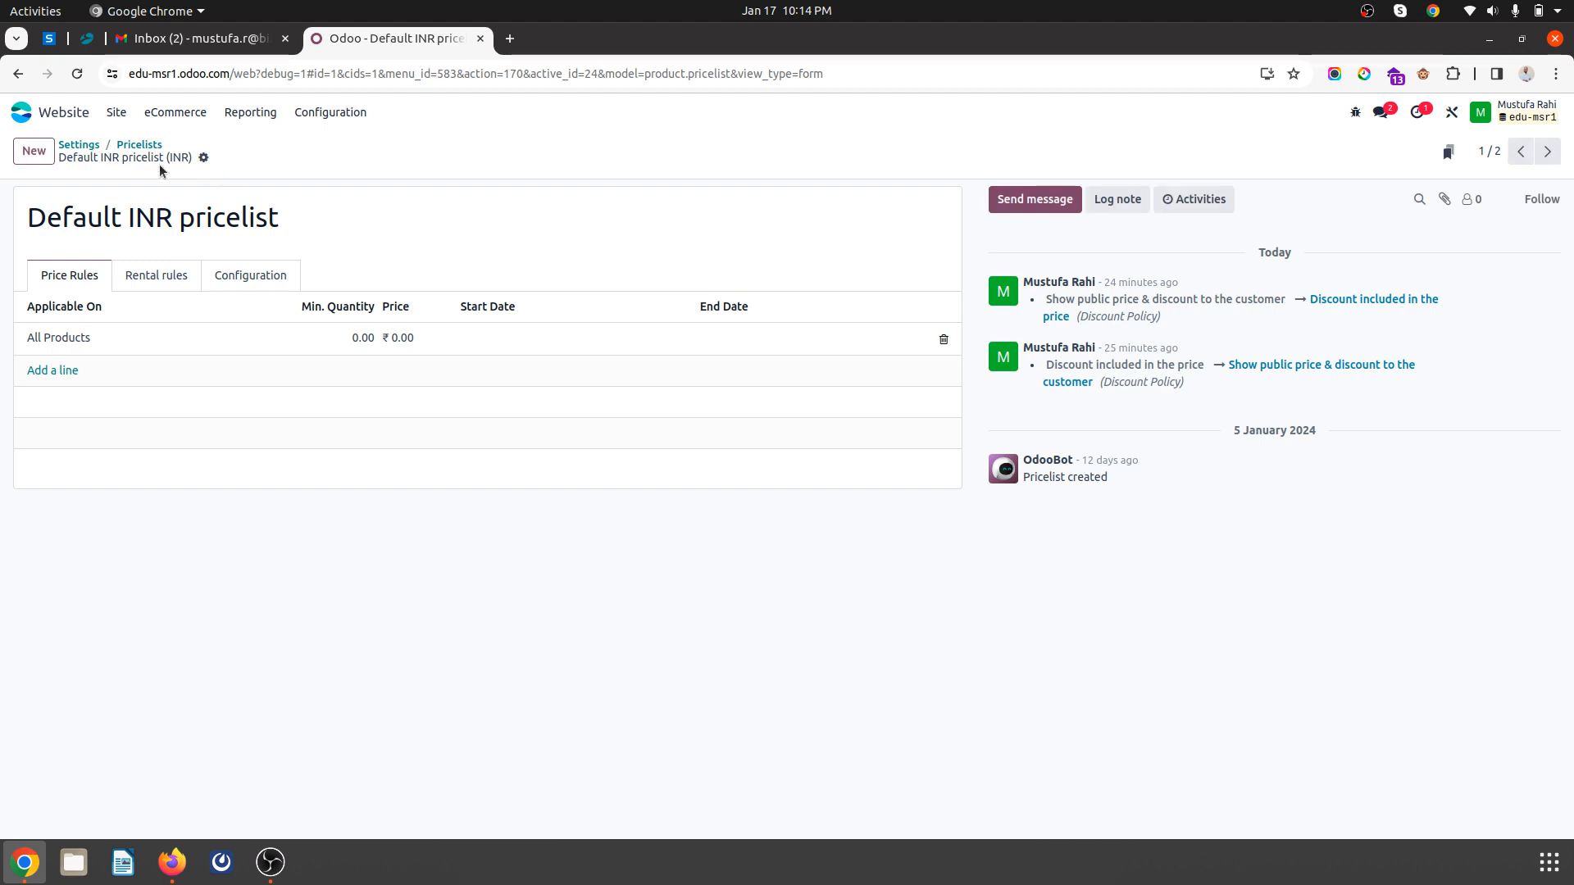
{"action": "key", "text": "alt+Tab"}
{"action": "left_click", "coordinate": [371, 144]}
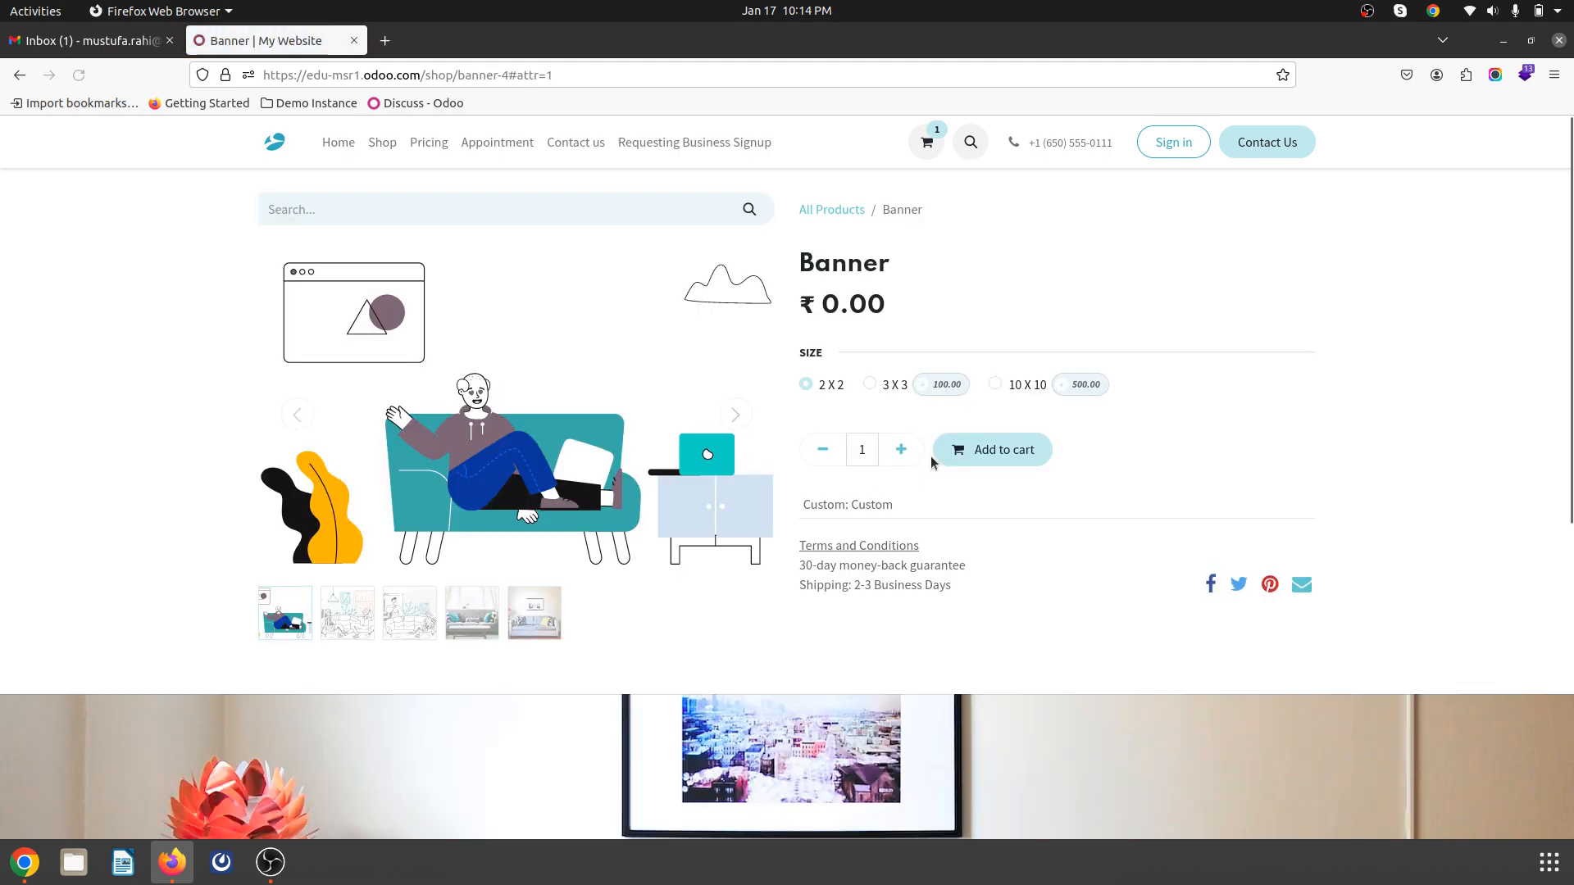
- Add a second 2 X 2 Banner, now ₹0.00, to the cart and view the cart
{"action": "left_click", "coordinate": [1000, 459]}
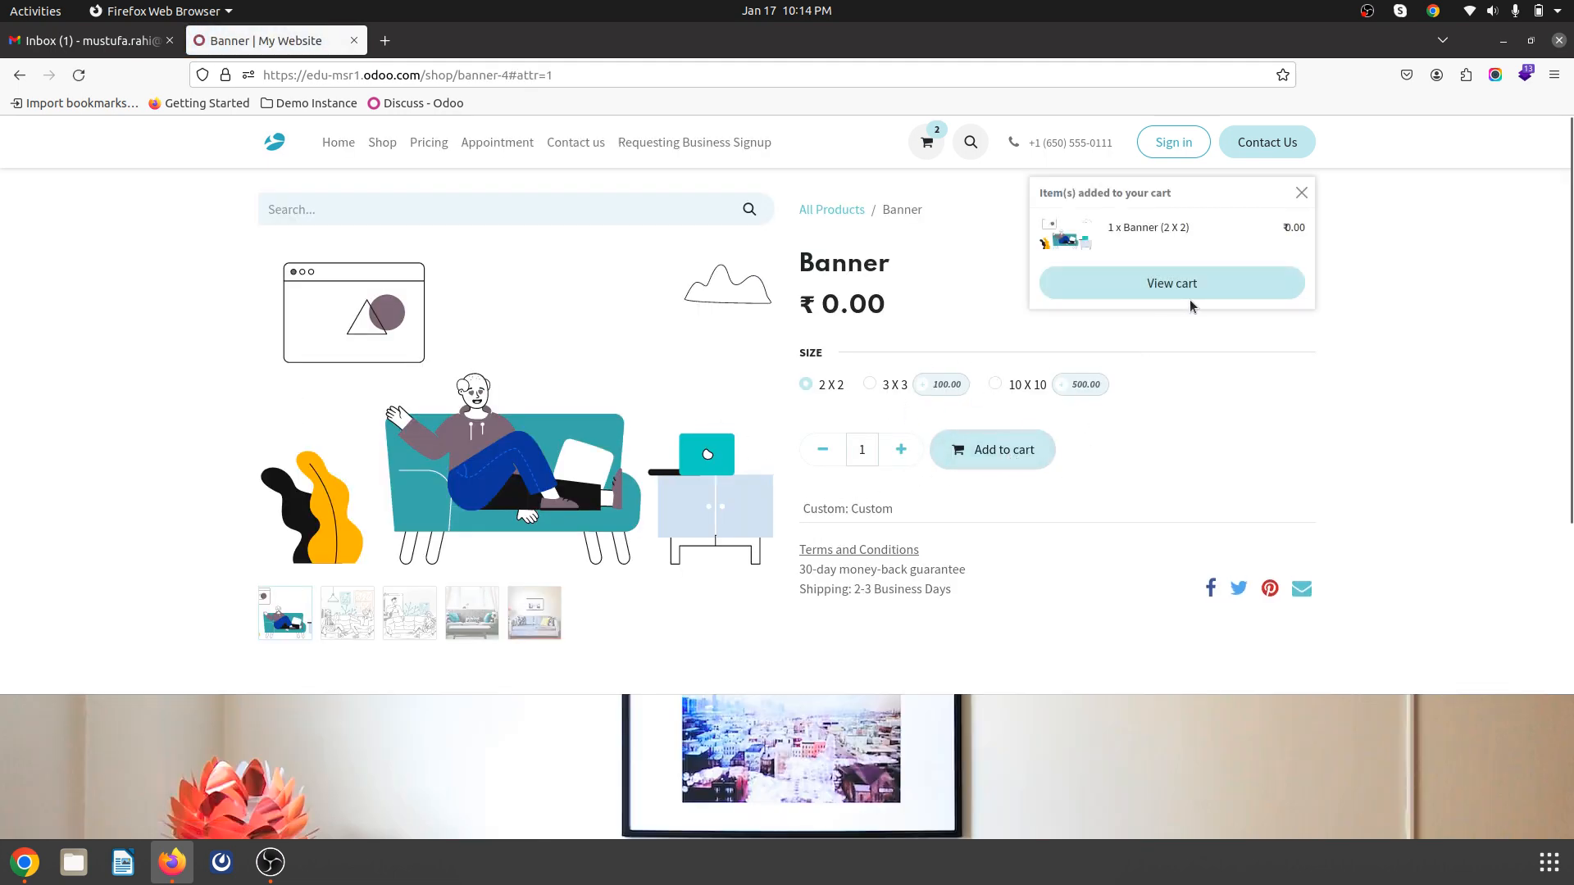
{"action": "left_click", "coordinate": [1177, 289]}
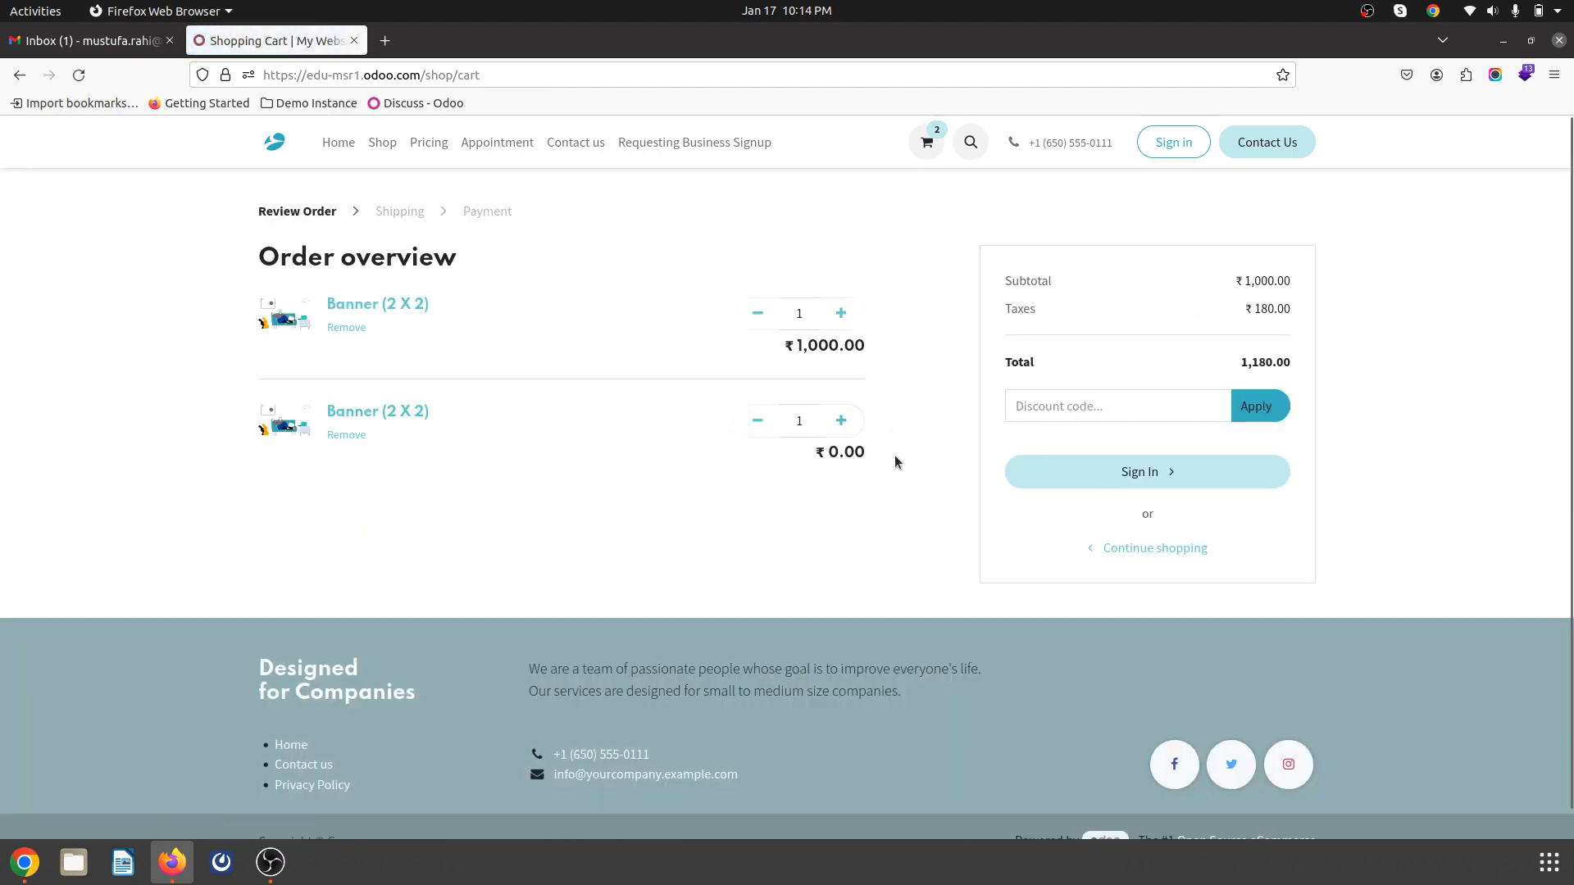
{"action": "key", "text": "alt+Tab"}
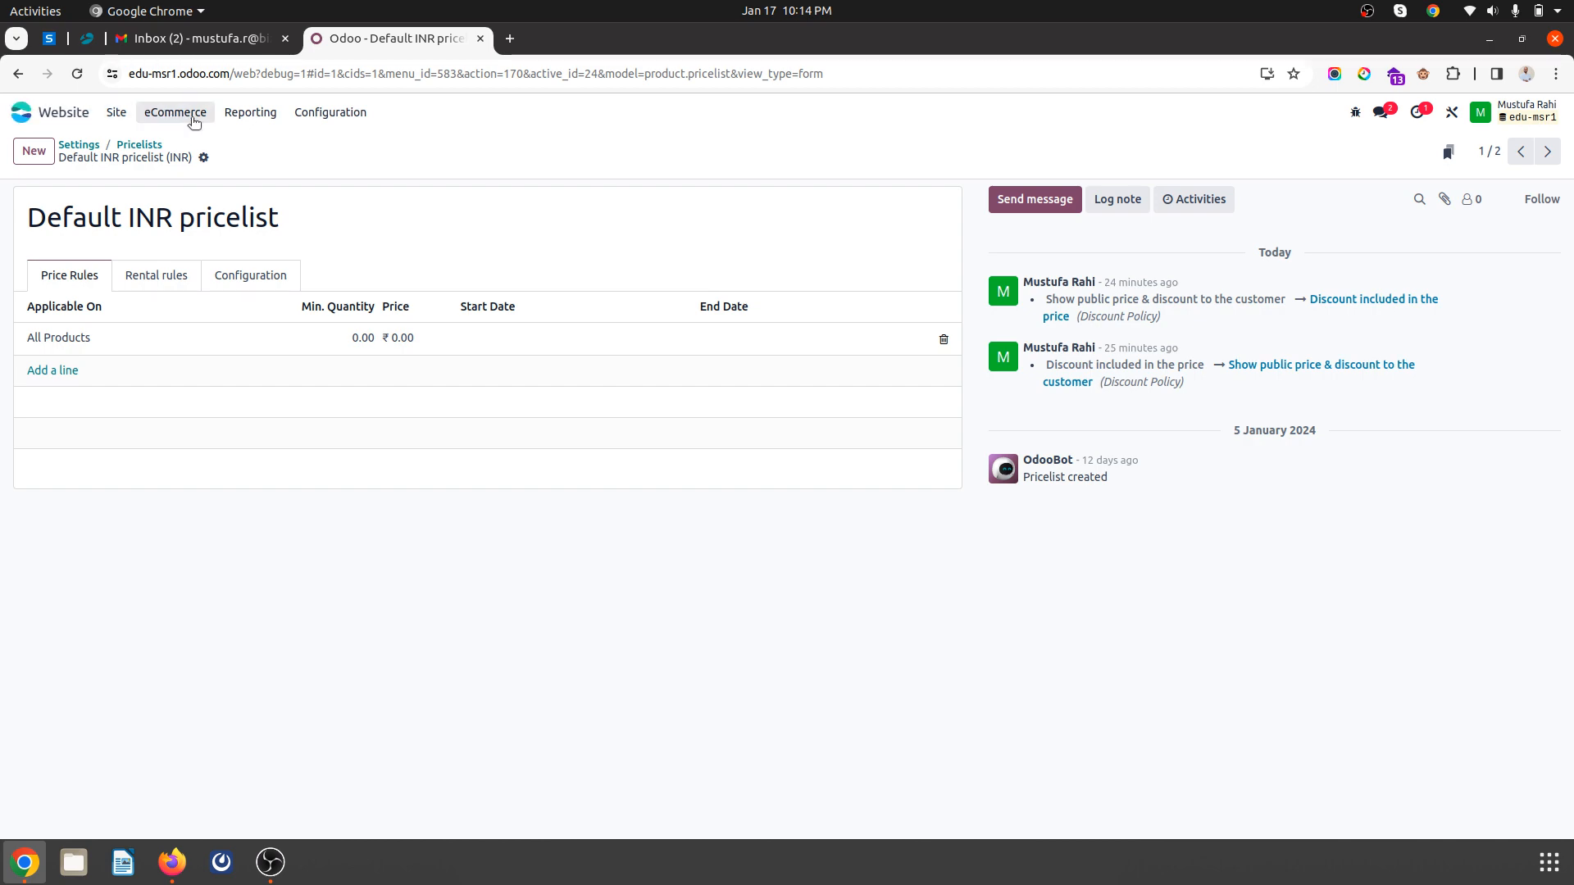
- Enable Prevent Sale of Zero Priced Product, trim its Button url to '/', and save the settings
{"action": "left_click", "coordinate": [330, 113]}
{"action": "left_click", "coordinate": [330, 137]}
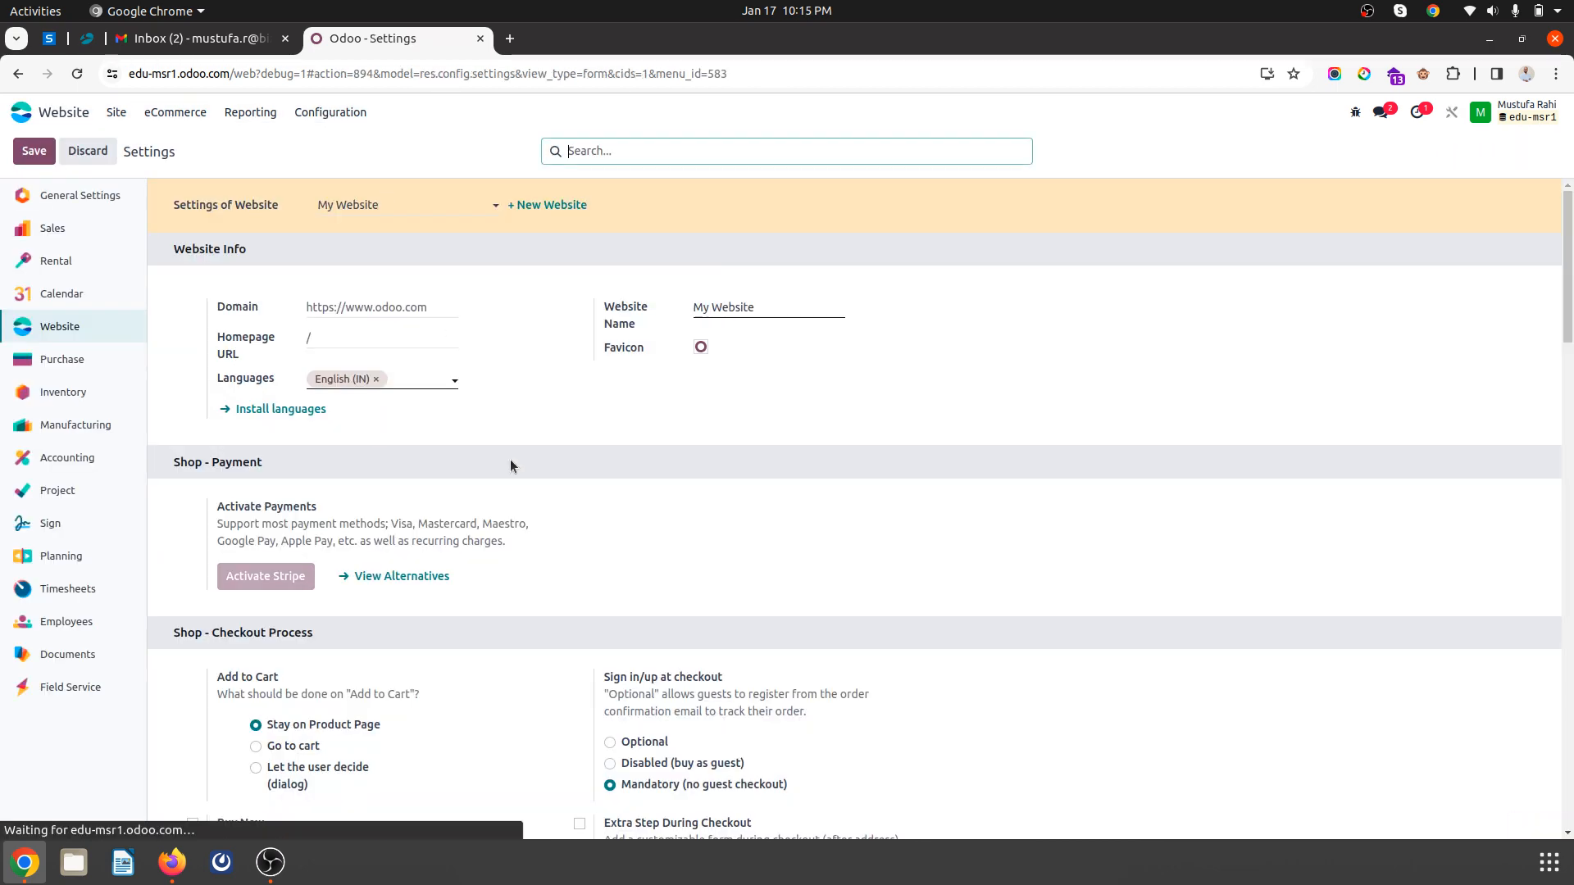
{"action": "scroll", "coordinate": [541, 541], "scroll_direction": "down", "scroll_amount": 10}
{"action": "scroll", "coordinate": [549, 554], "scroll_direction": "down", "scroll_amount": 1}
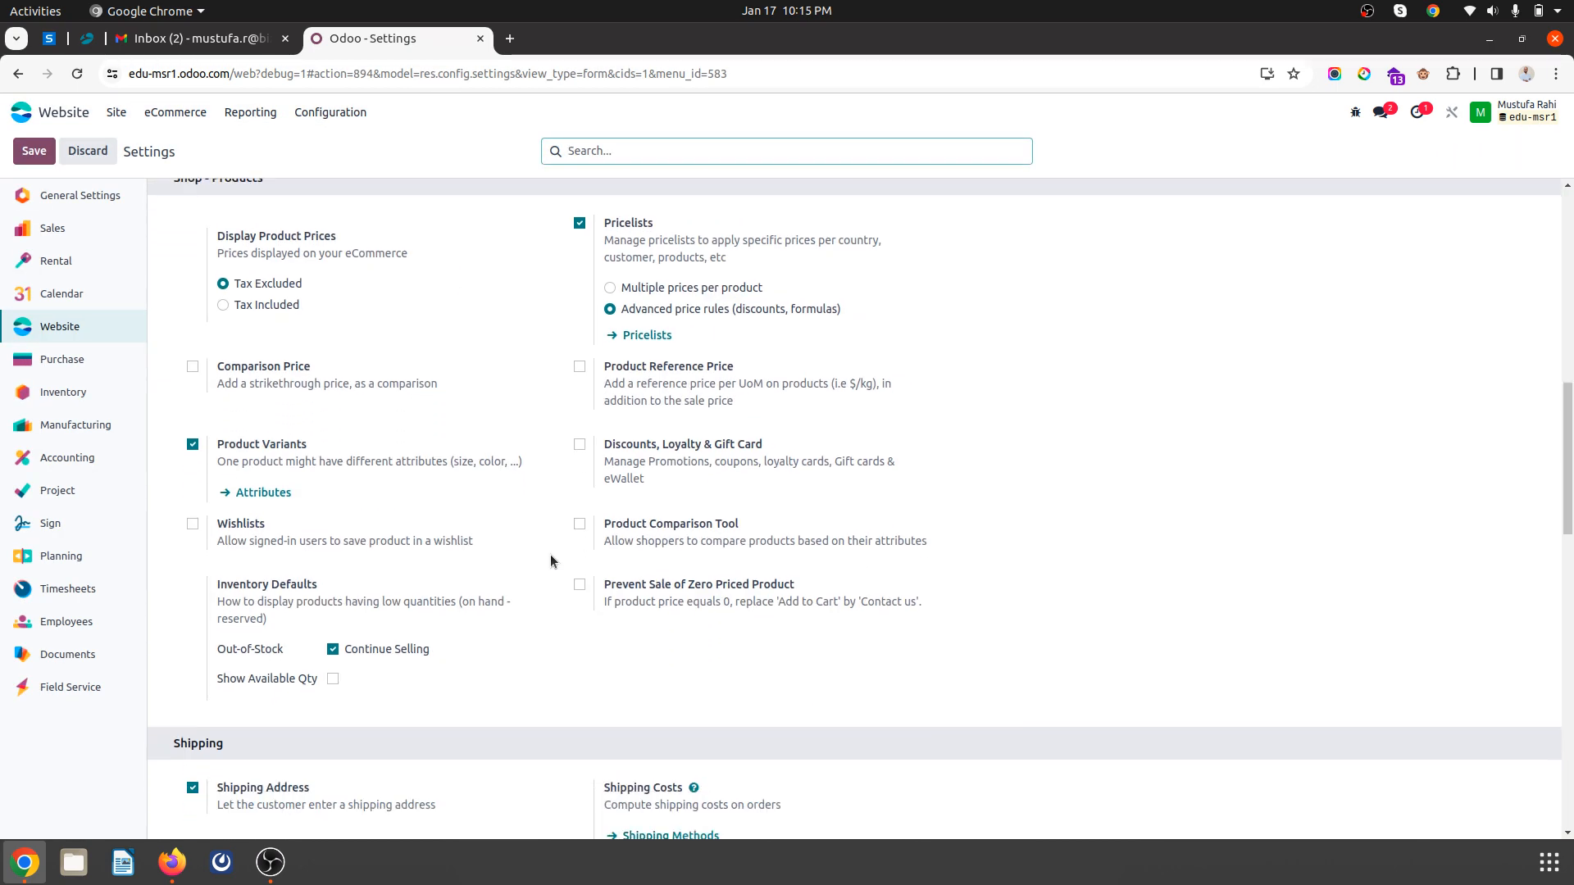
{"action": "left_click", "coordinate": [580, 585]}
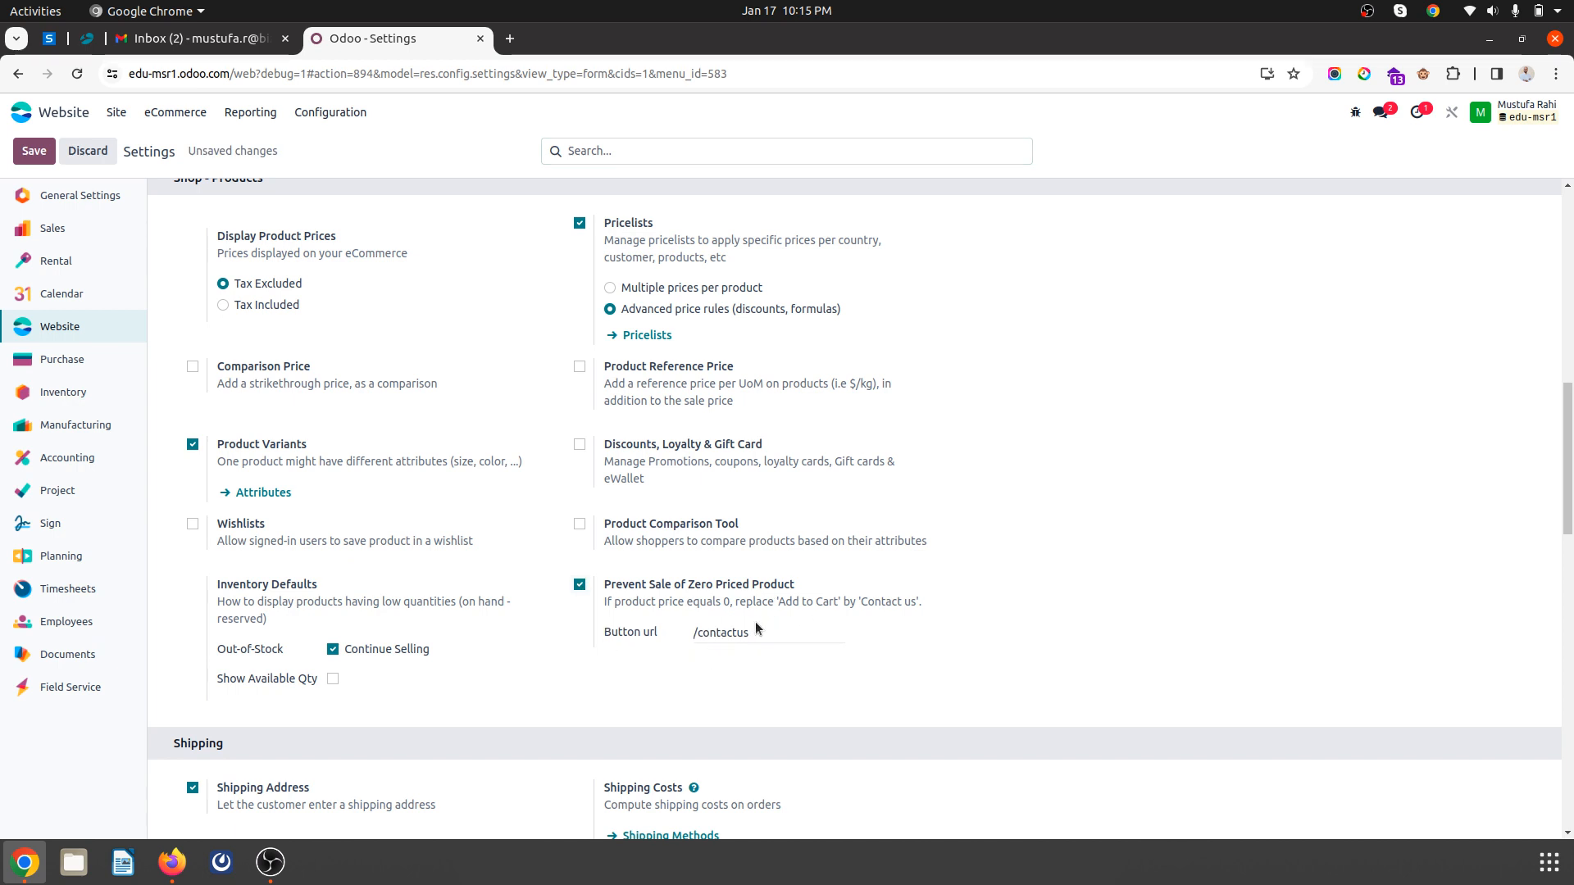
{"action": "left_click_drag", "start_coordinate": [761, 628], "coordinate": [710, 631]}
{"action": "key", "text": "BackSpace"}
{"action": "key", "text": "BackSpace"}
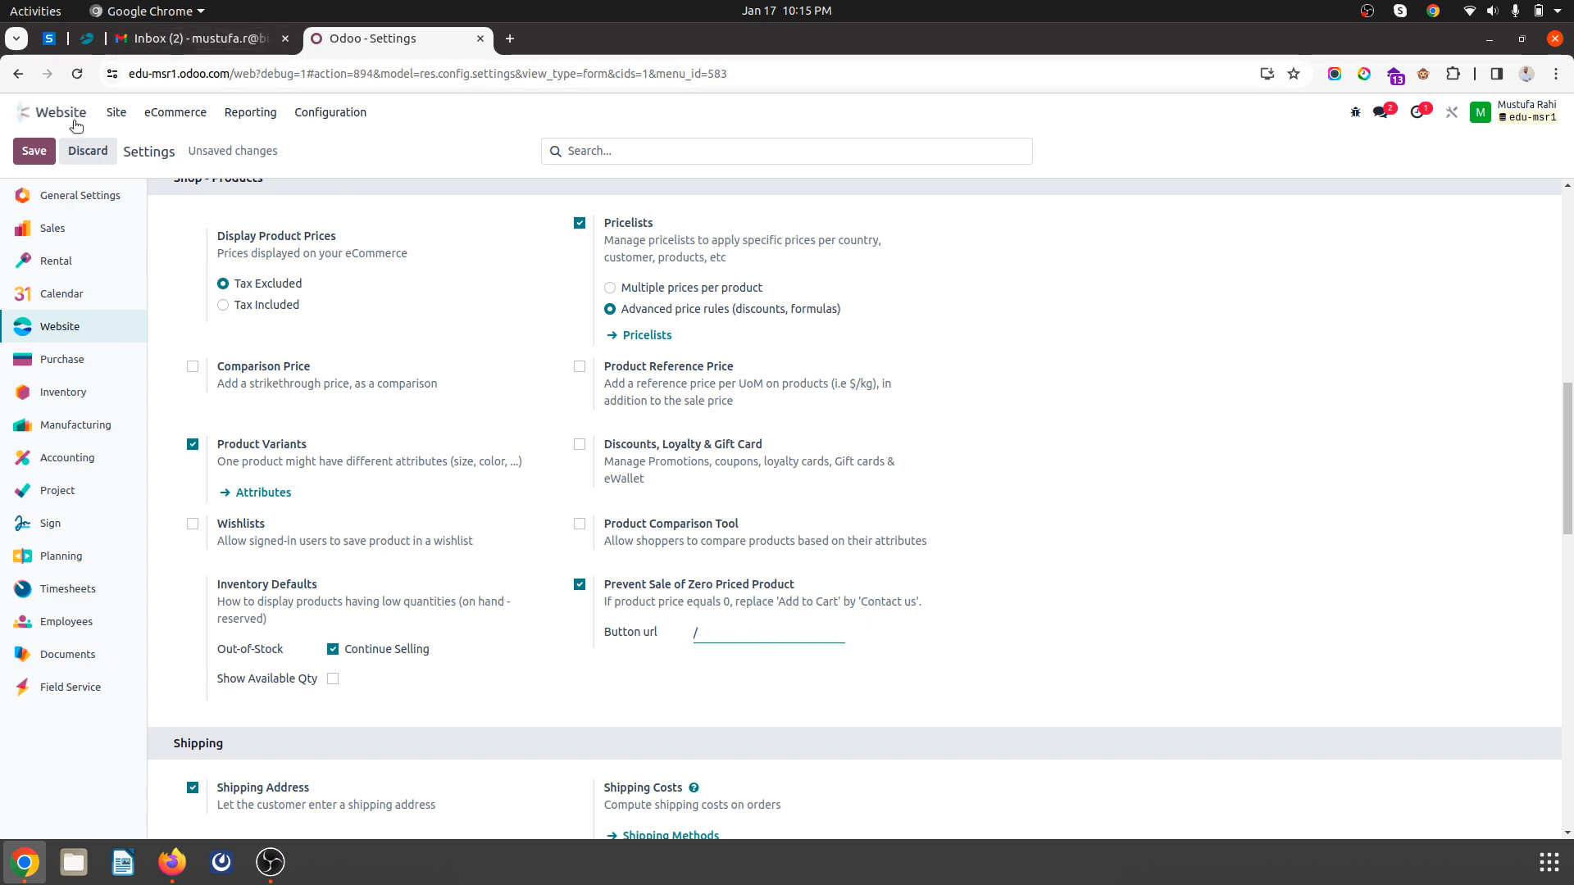
{"action": "left_click", "coordinate": [34, 151]}
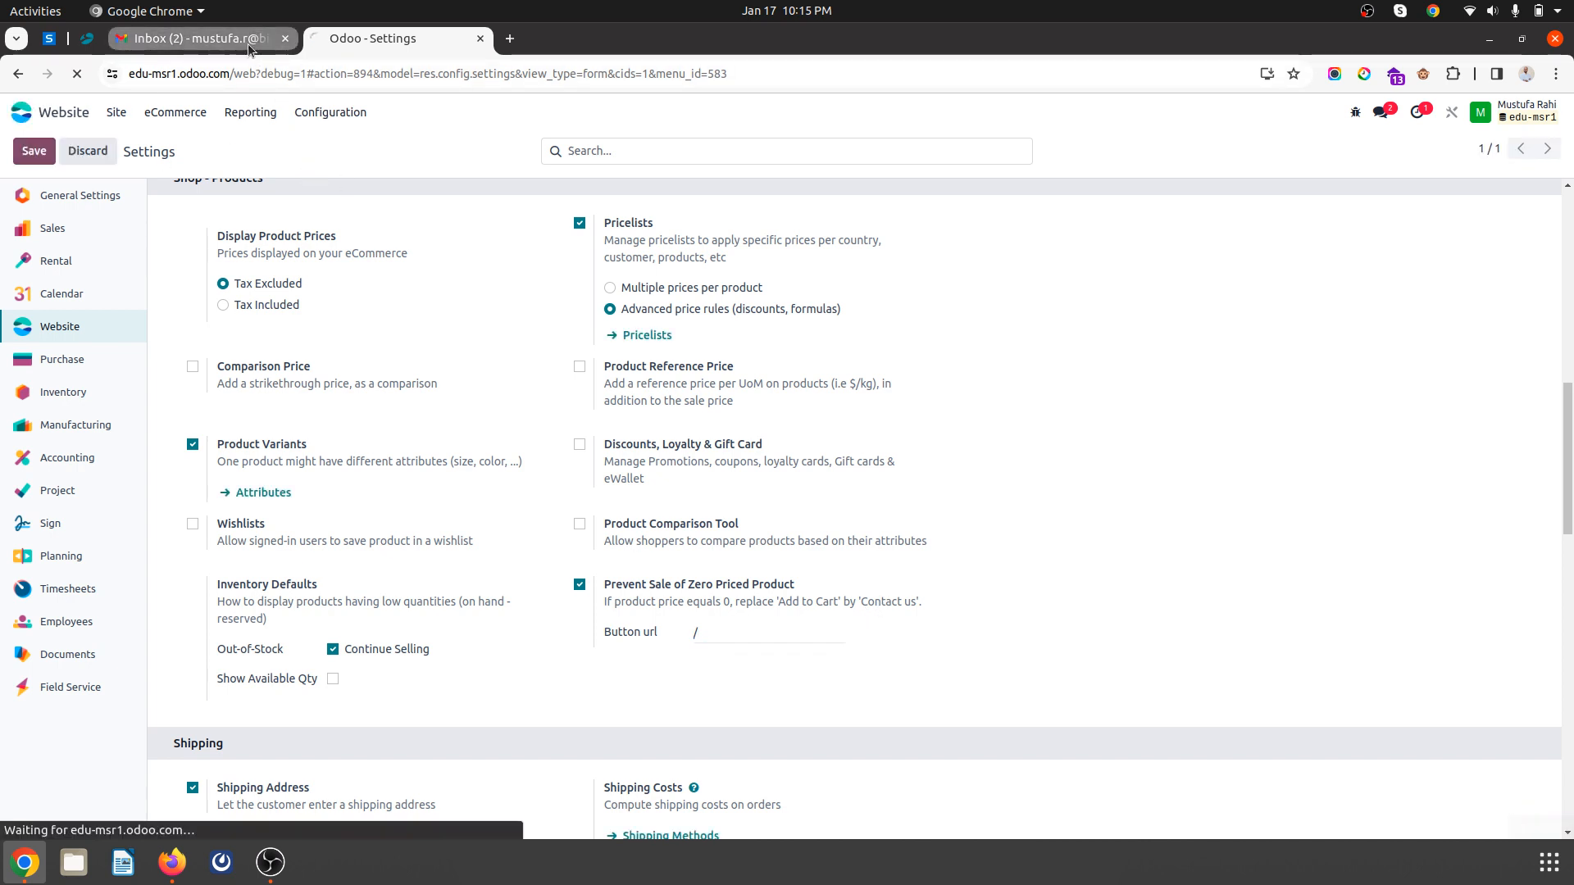
{"action": "left_click", "coordinate": [158, 861]}
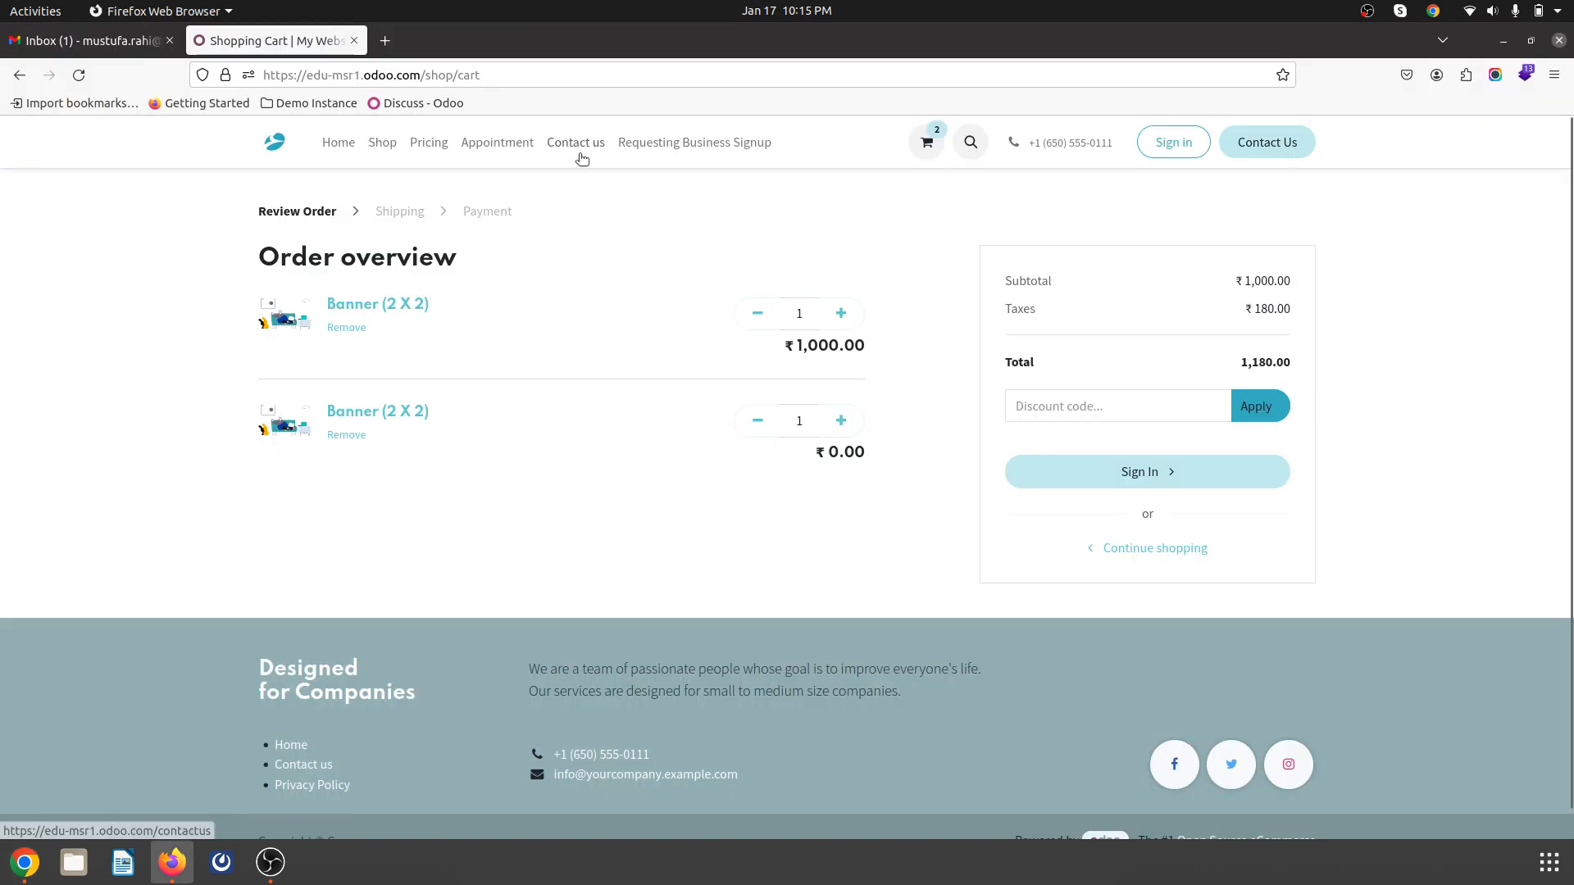
- Open the Requesting Business Signup page and copy its /requesting-business-signup path from the address bar
{"action": "left_click", "coordinate": [668, 143]}
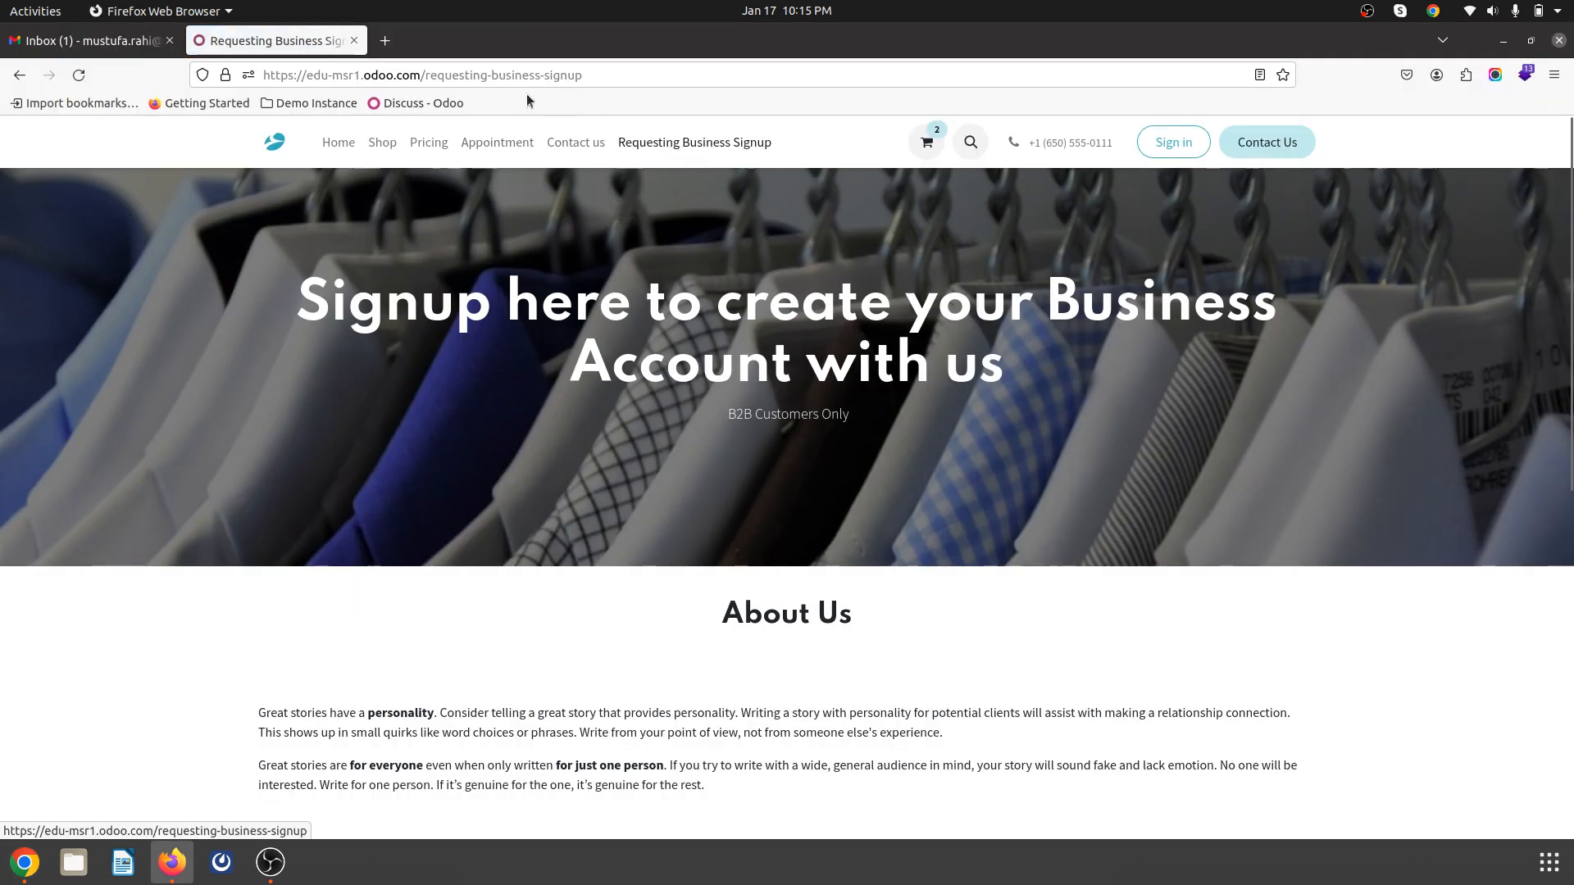
{"action": "left_click_drag", "start_coordinate": [431, 74], "coordinate": [691, 92]}
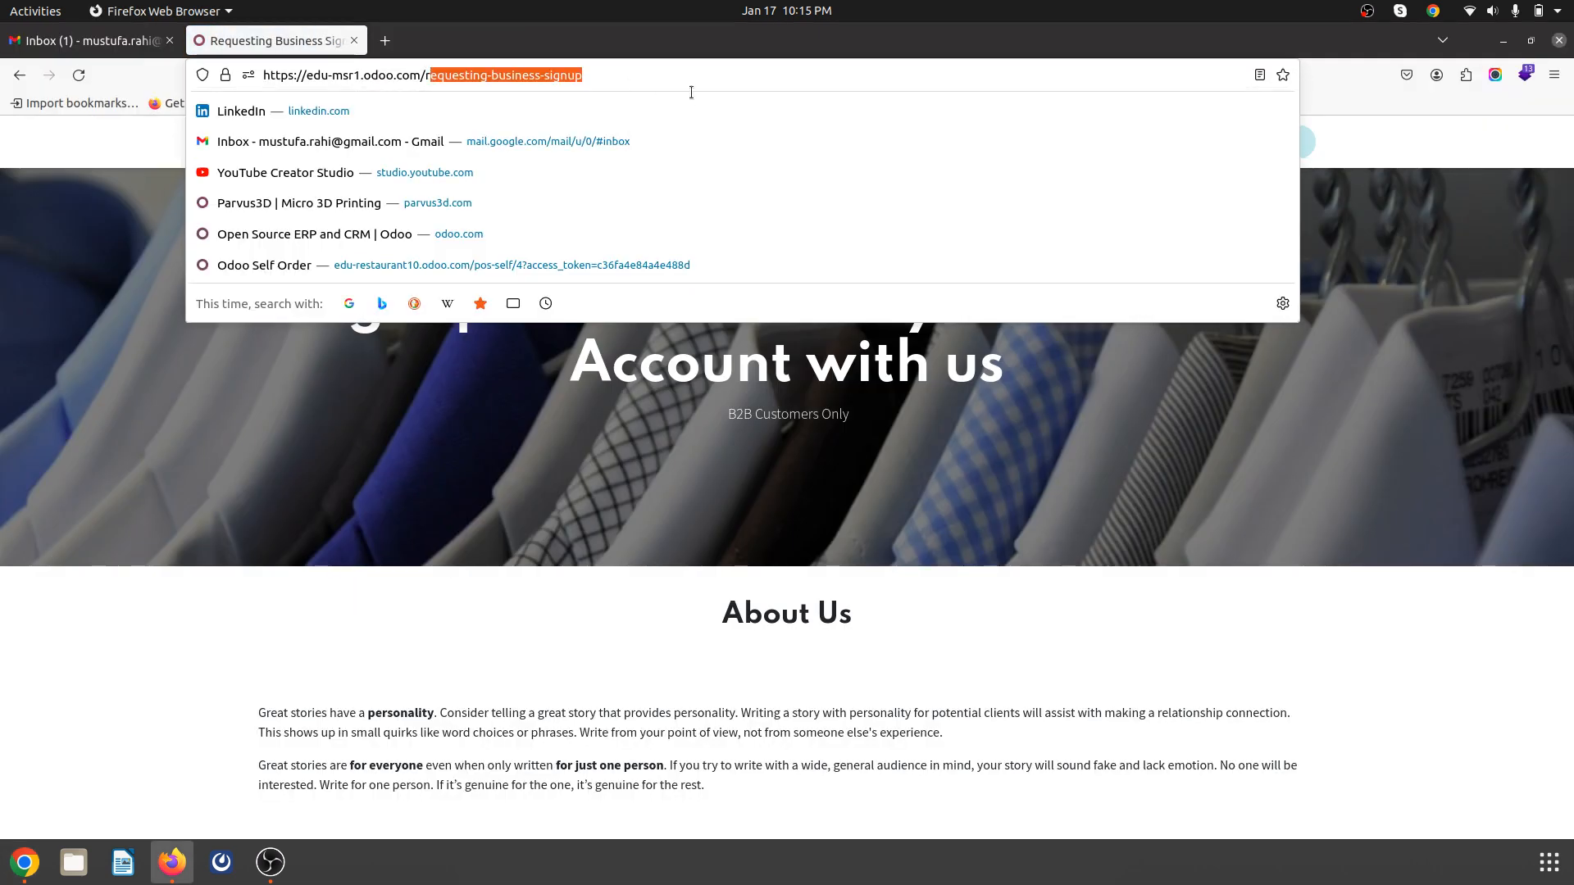
{"action": "left_click", "coordinate": [428, 76]}
{"action": "key", "text": "shift+Home"}
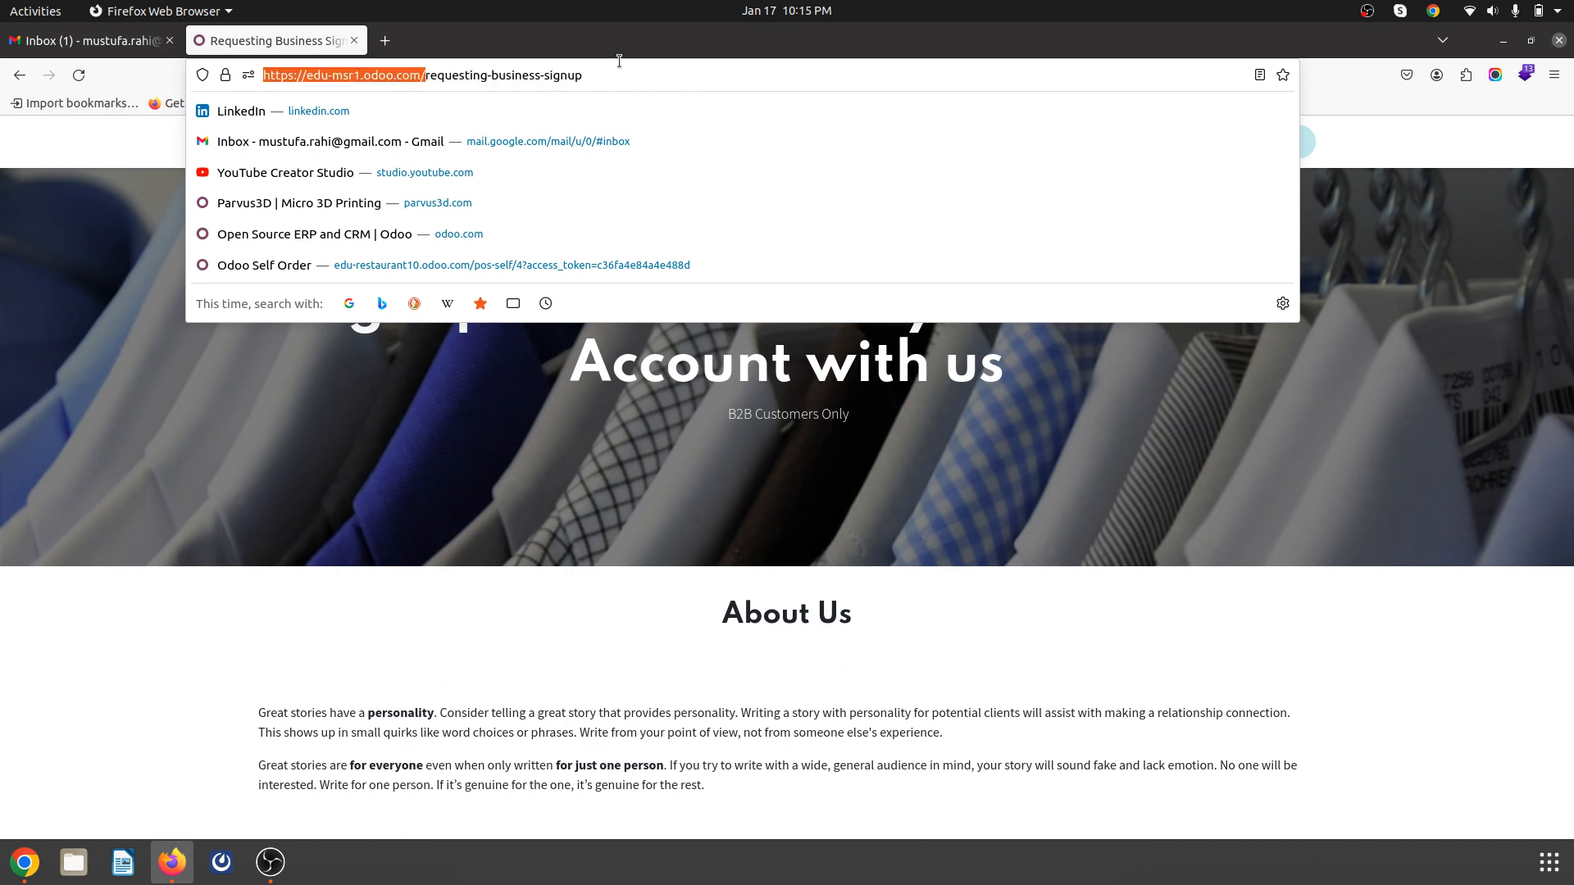
{"action": "left_click_drag", "start_coordinate": [616, 74], "coordinate": [416, 72]}
{"action": "key", "text": "ctrl+c"}
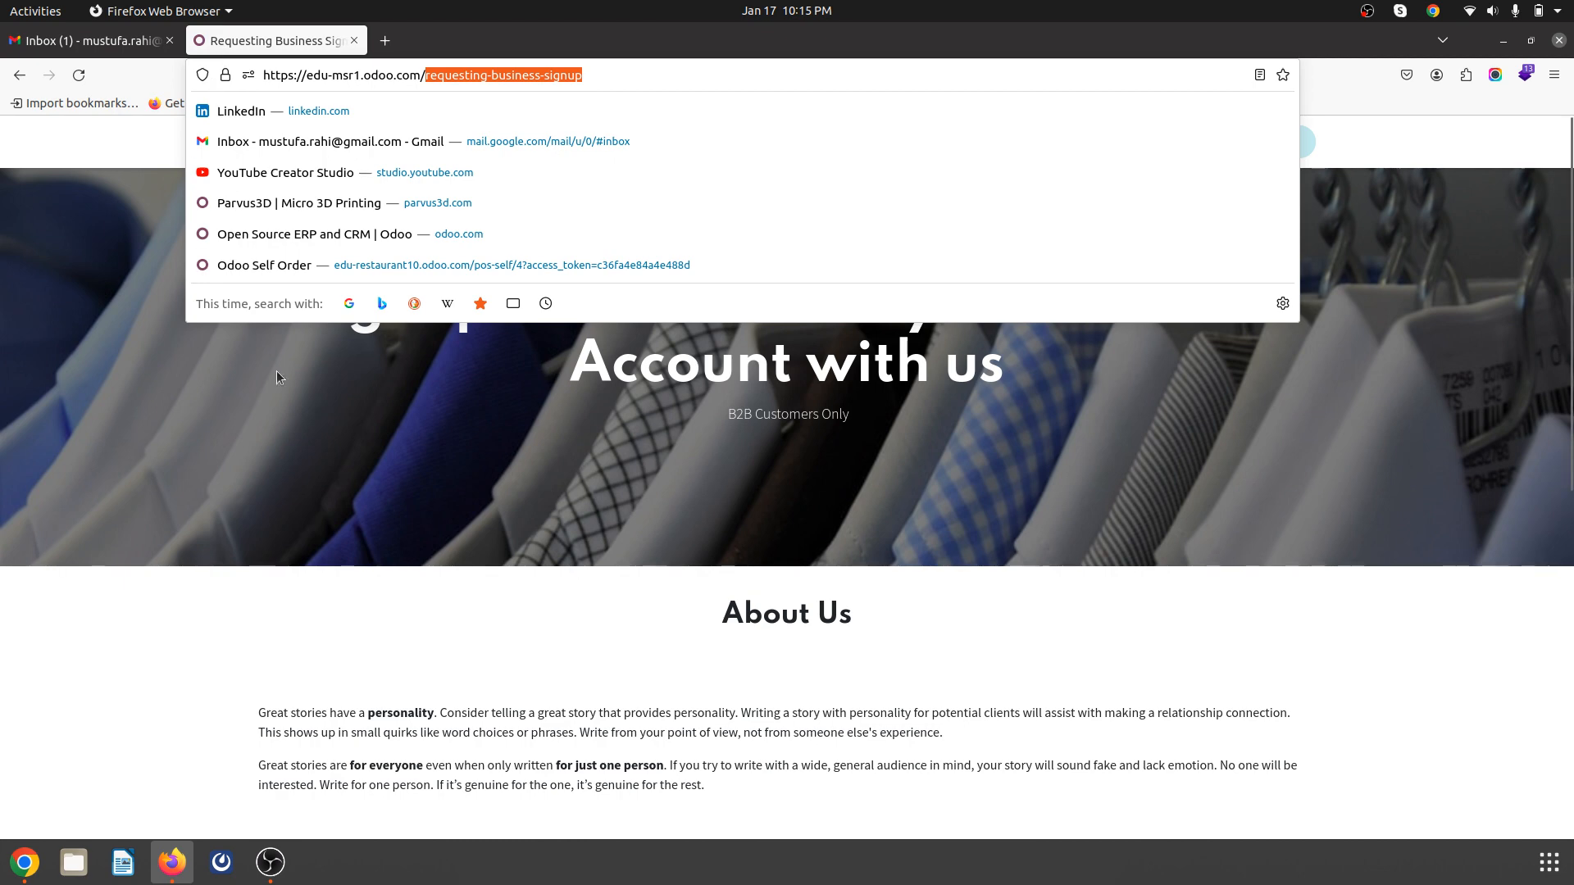
- Paste /requesting-business-signup into the zero-price Button url field and save the website settings
{"action": "key", "text": "alt+Tab"}
{"action": "scroll", "coordinate": [656, 377], "scroll_direction": "down", "scroll_amount": 8}
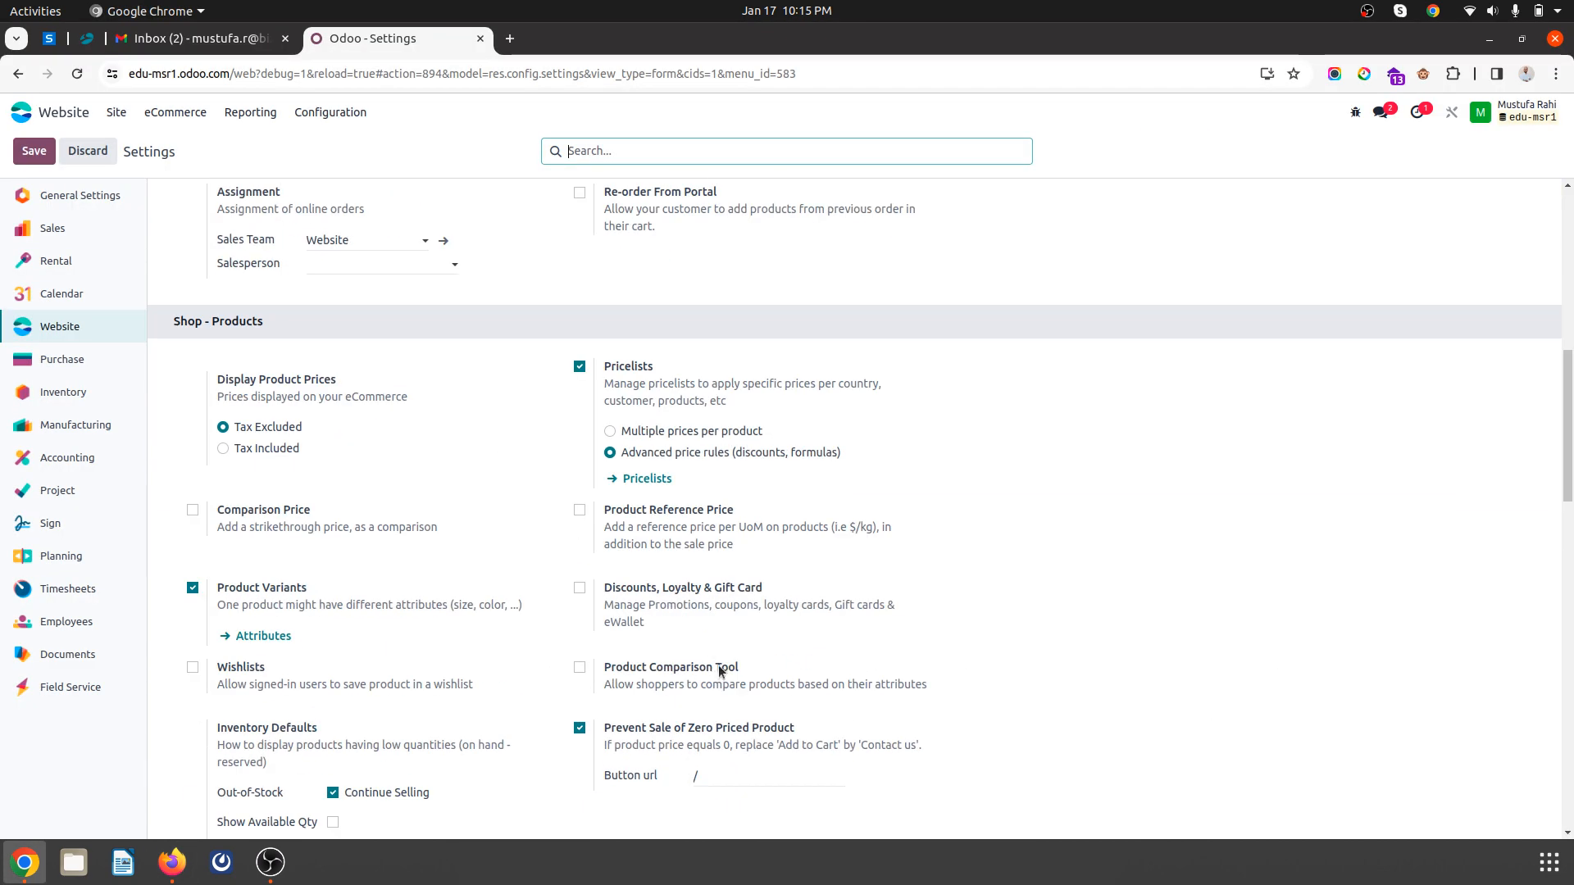
{"action": "left_click", "coordinate": [717, 775]}
{"action": "key", "text": "ctrl+v"}
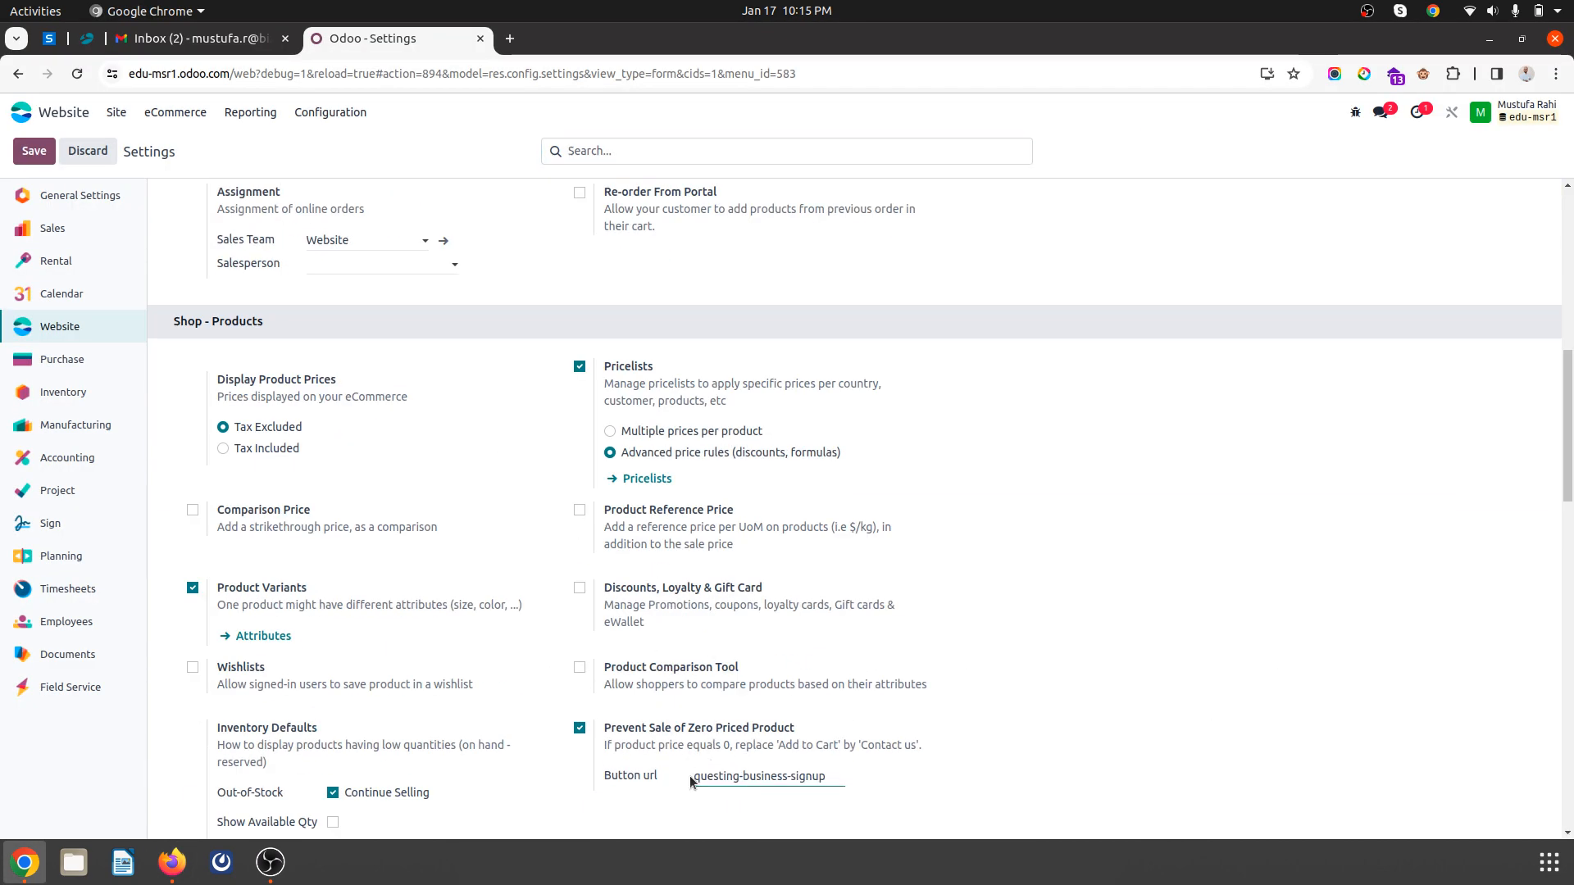
{"action": "key", "text": "Home"}
{"action": "left_click", "coordinate": [33, 151]}
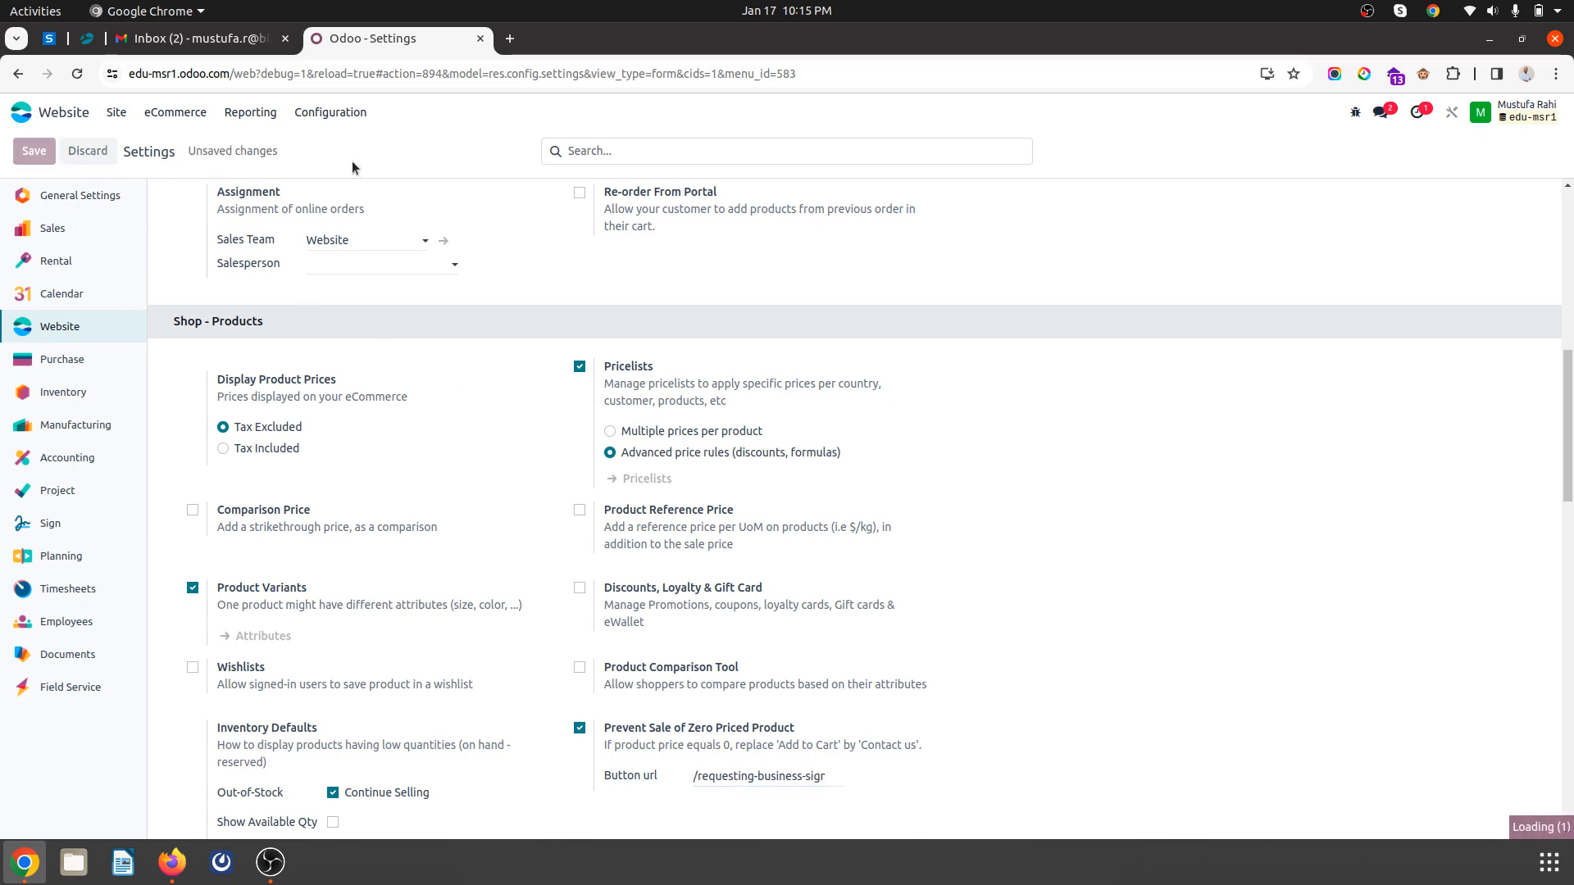
{"action": "key", "text": "alt+Tab"}
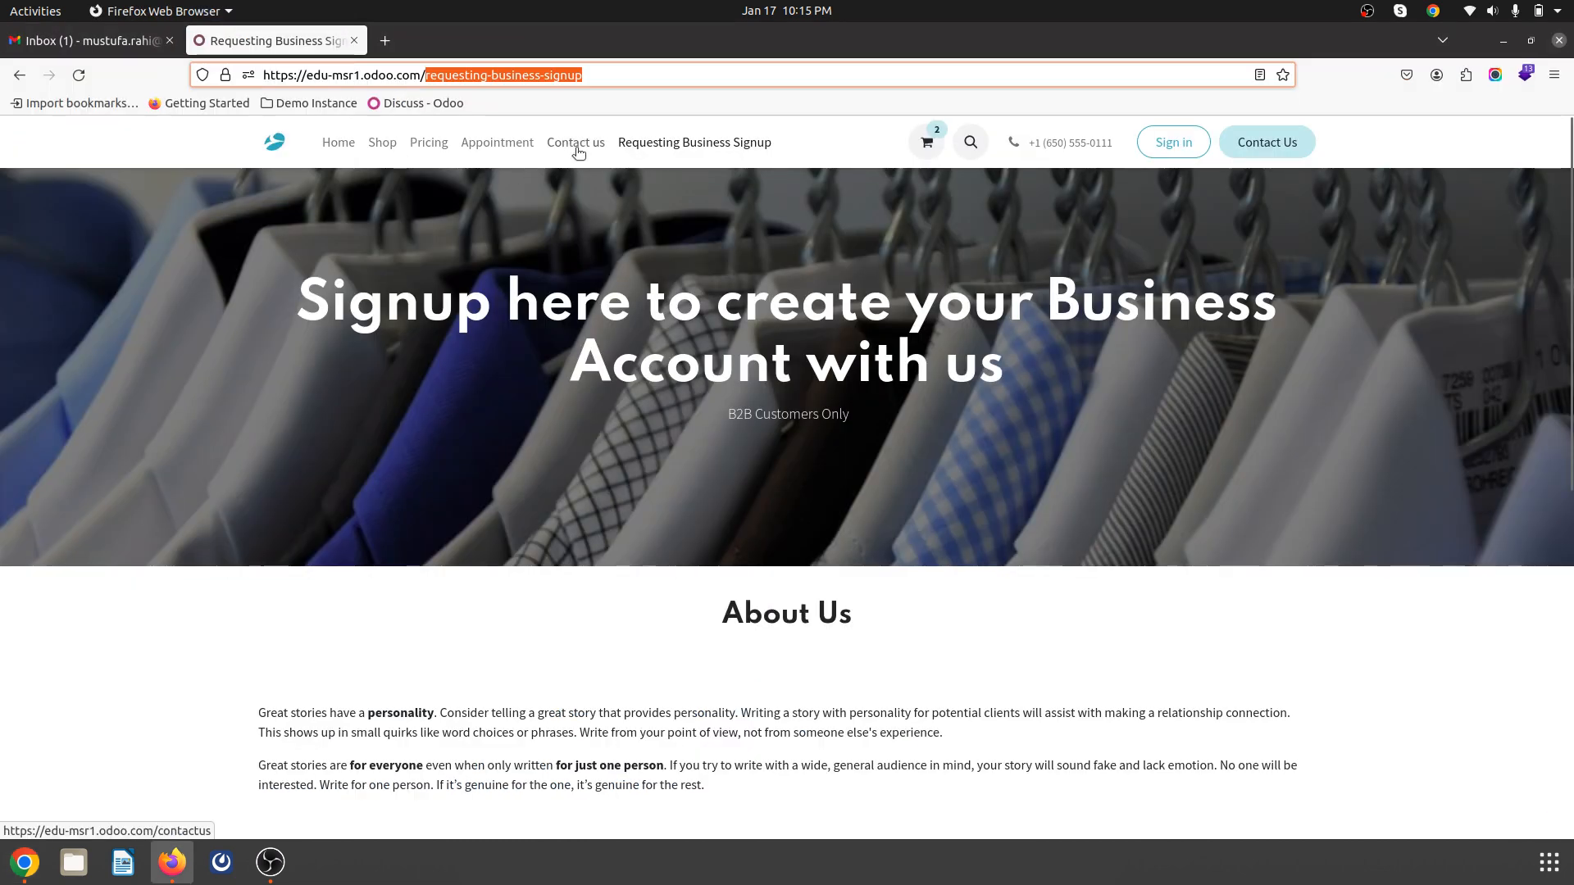
- Confirm the Banner reads Not Available For Sale and Contact Us opens the Business Account Creation Request form
{"action": "left_click", "coordinate": [391, 145]}
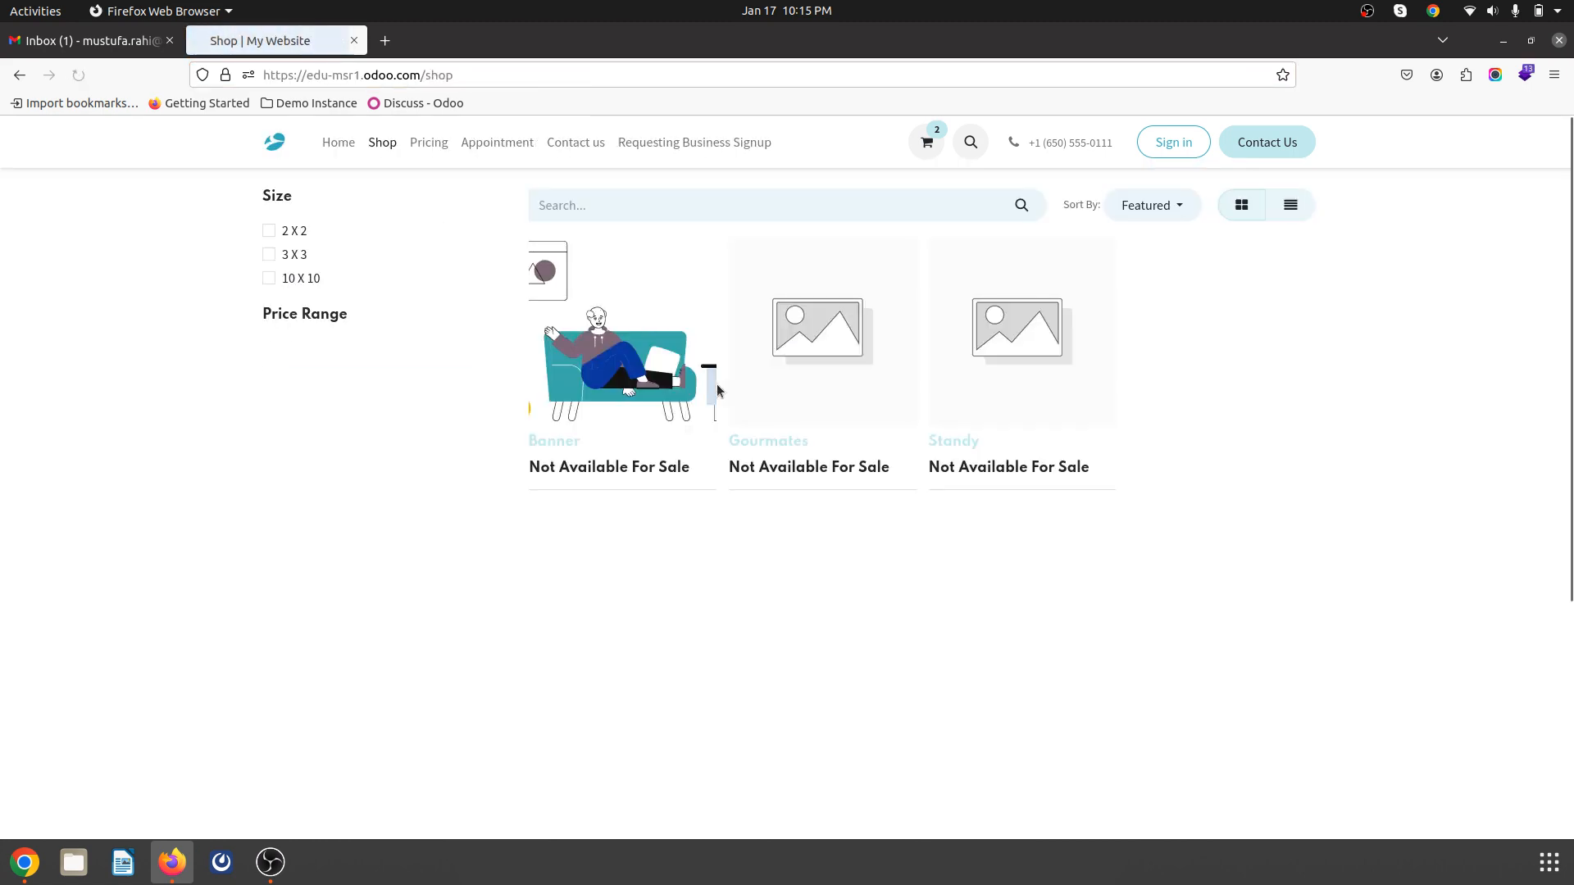
{"action": "left_click", "coordinate": [620, 392]}
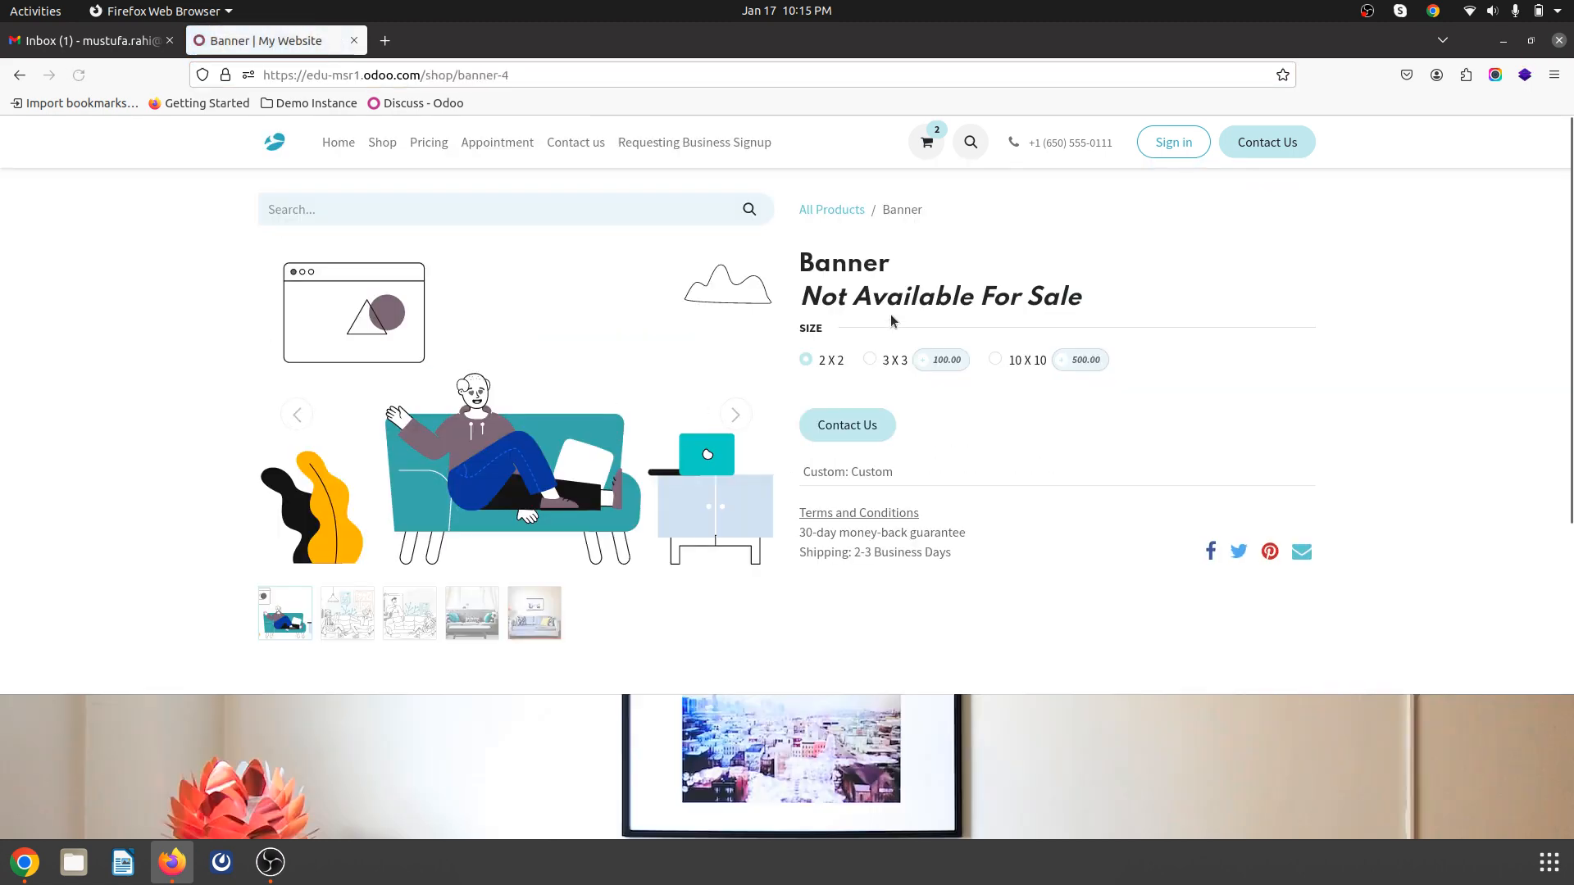
{"action": "left_click", "coordinate": [848, 427]}
{"action": "scroll", "coordinate": [787, 410], "scroll_direction": "down", "scroll_amount": 7}
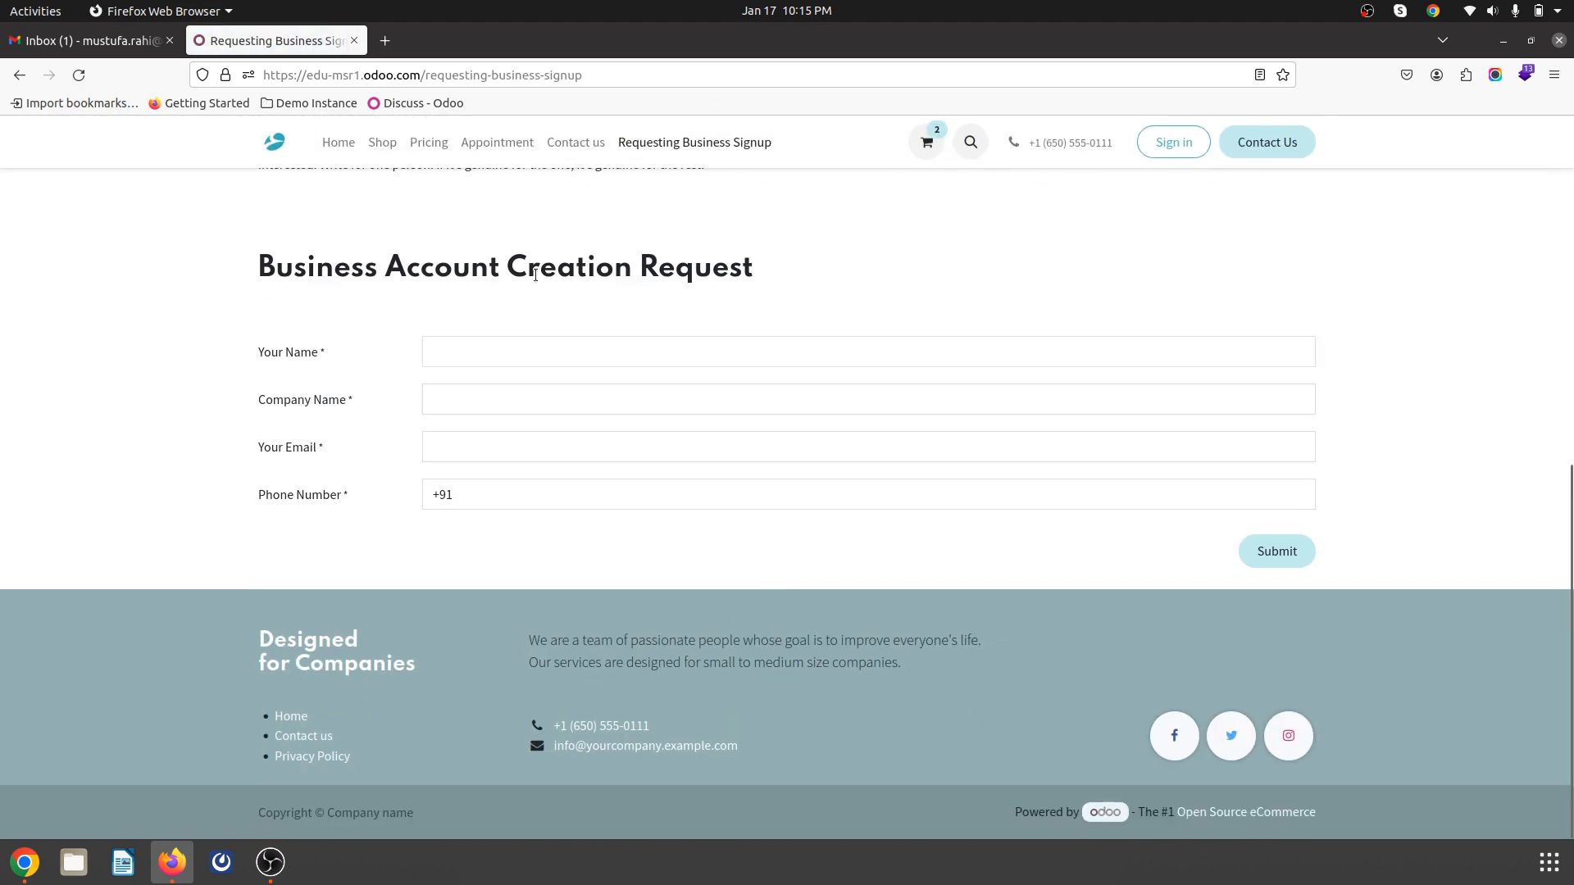
{"action": "key", "text": "alt+Tab"}
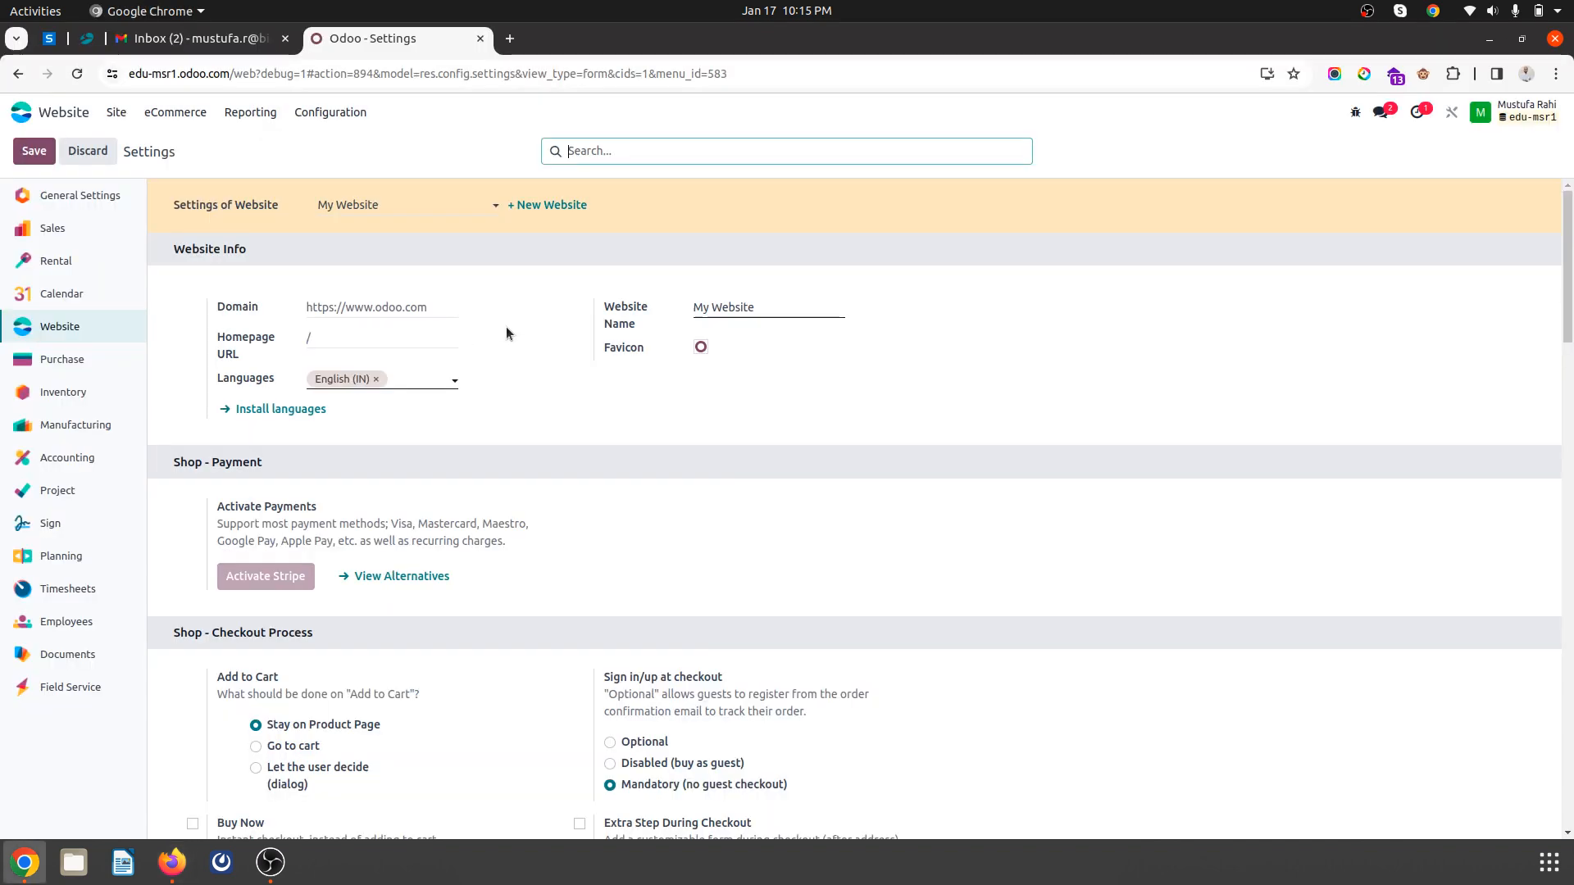
- Open the Banner from the Shop, confirm its button reaches the signup page, and enter edit mode
{"action": "scroll", "coordinate": [538, 631], "scroll_direction": "down", "scroll_amount": 10}
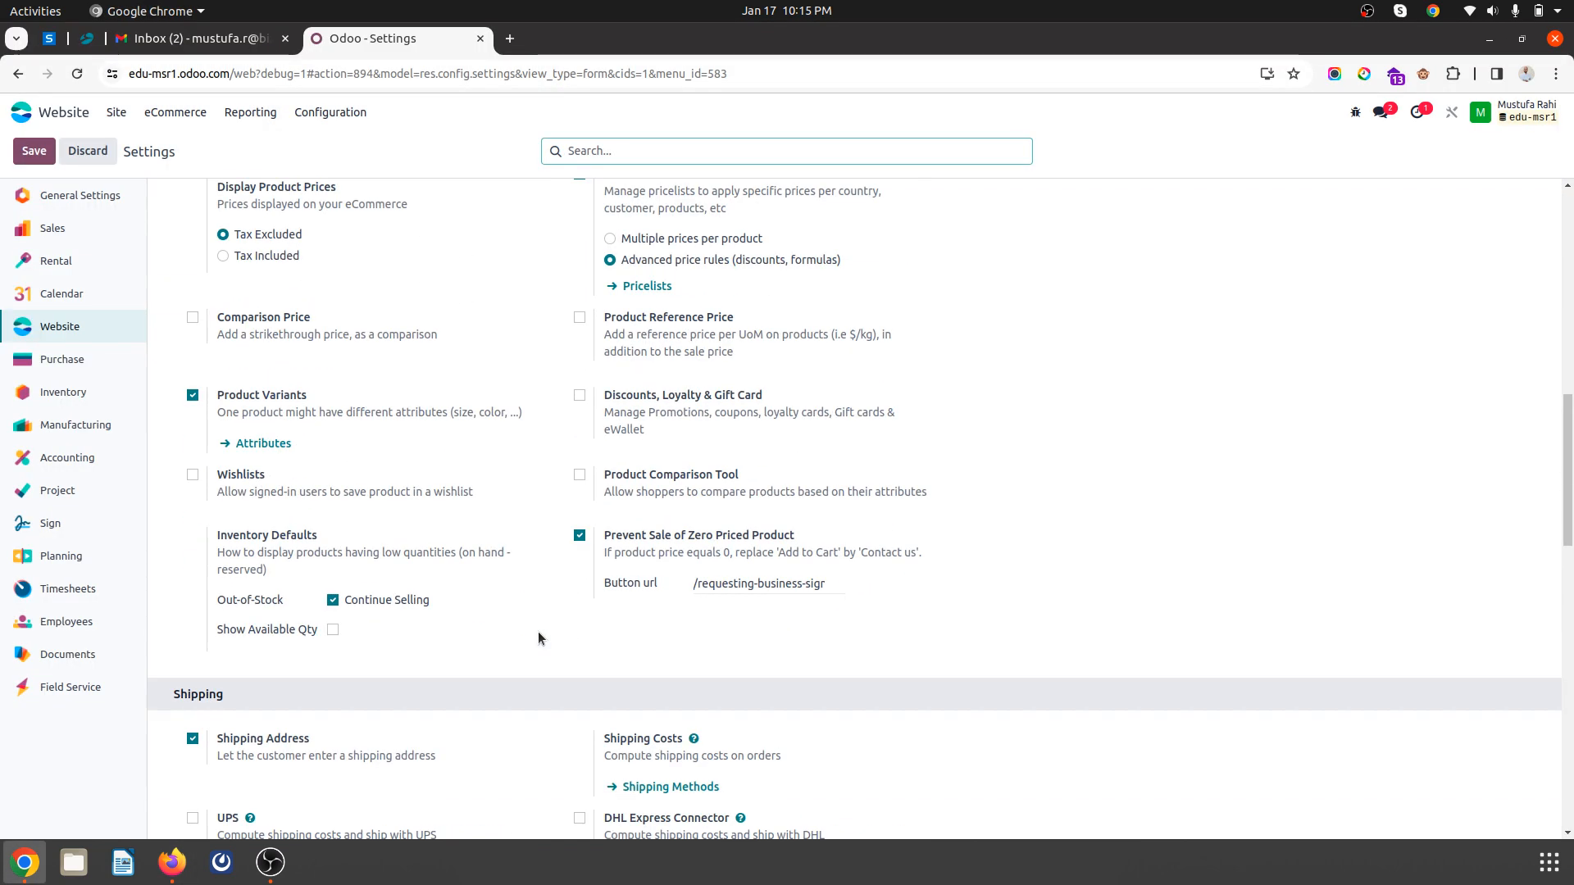
{"action": "scroll", "coordinate": [471, 361], "scroll_direction": "up", "scroll_amount": 10}
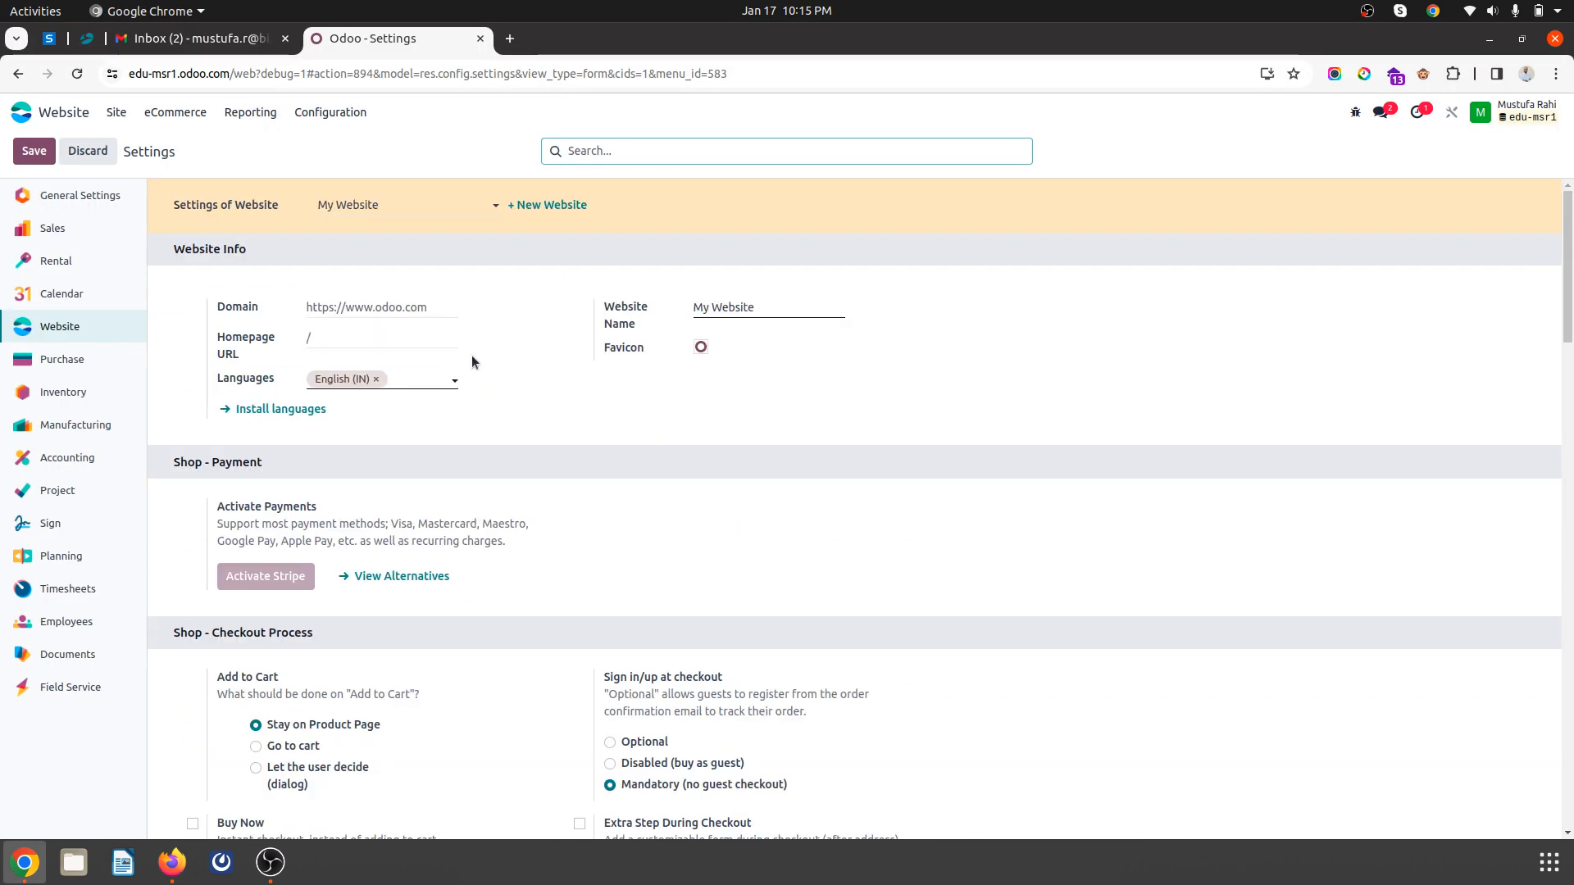
{"action": "left_click", "coordinate": [116, 113]}
{"action": "left_click", "coordinate": [131, 145]}
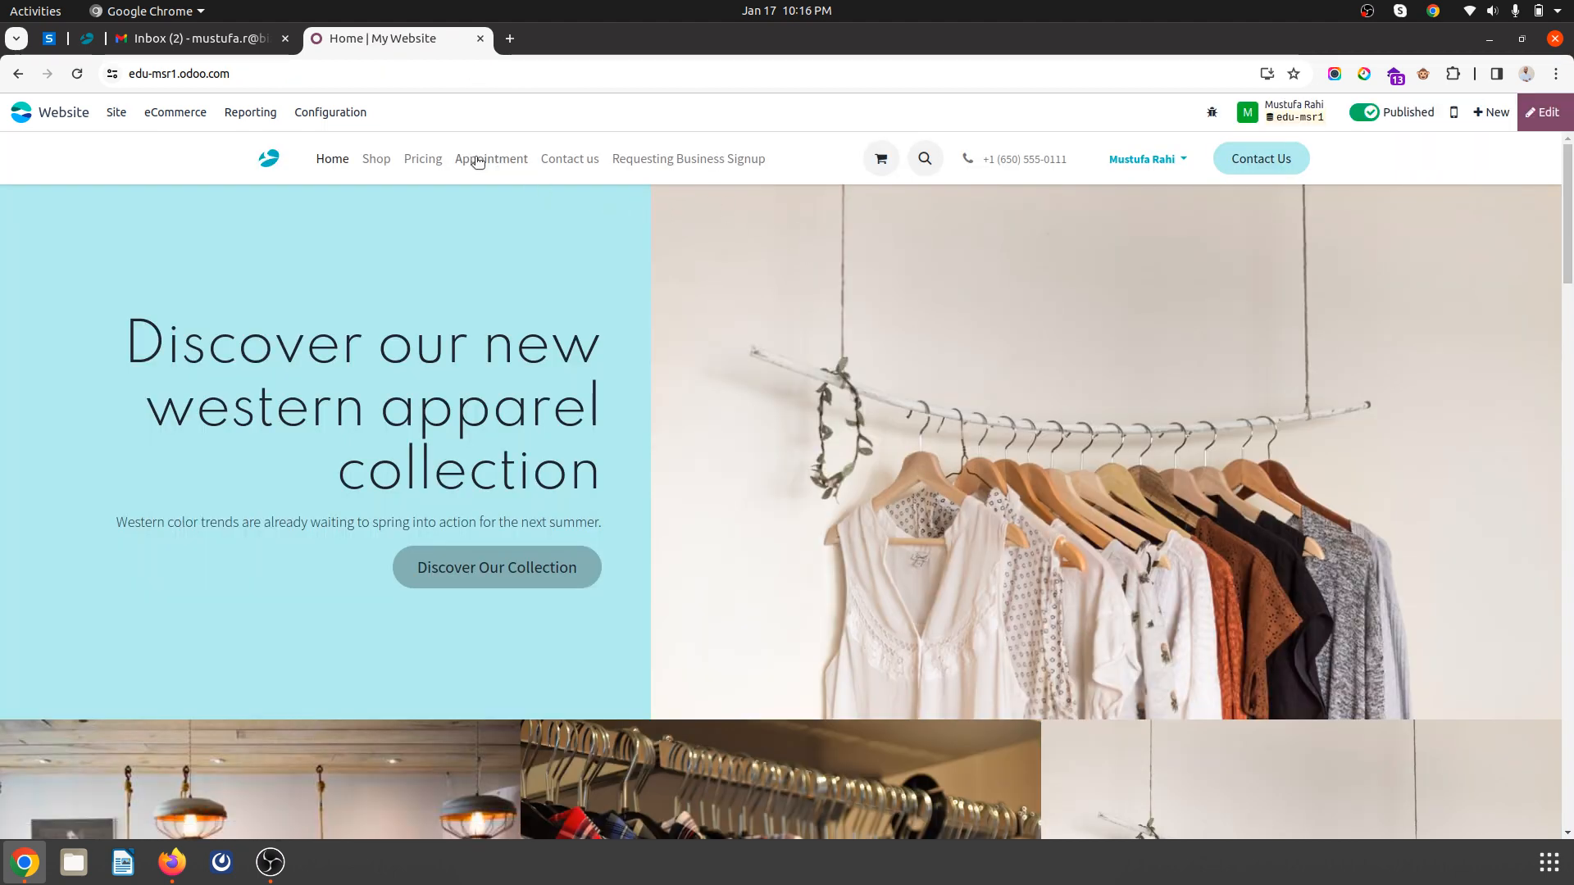
{"action": "left_click", "coordinate": [378, 167]}
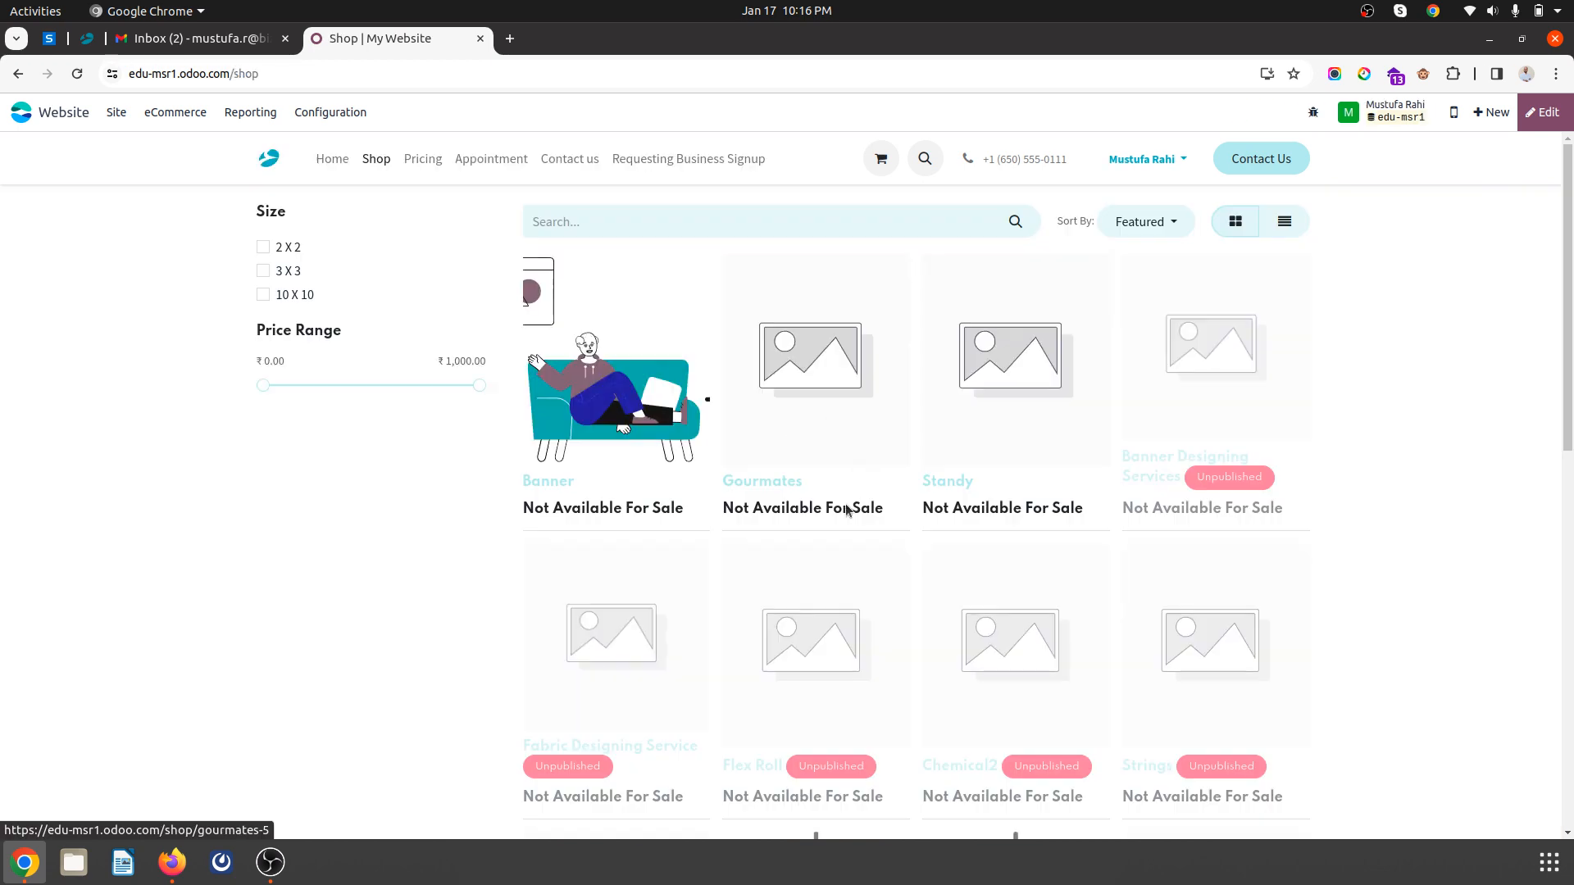
{"action": "left_click", "coordinate": [627, 394]}
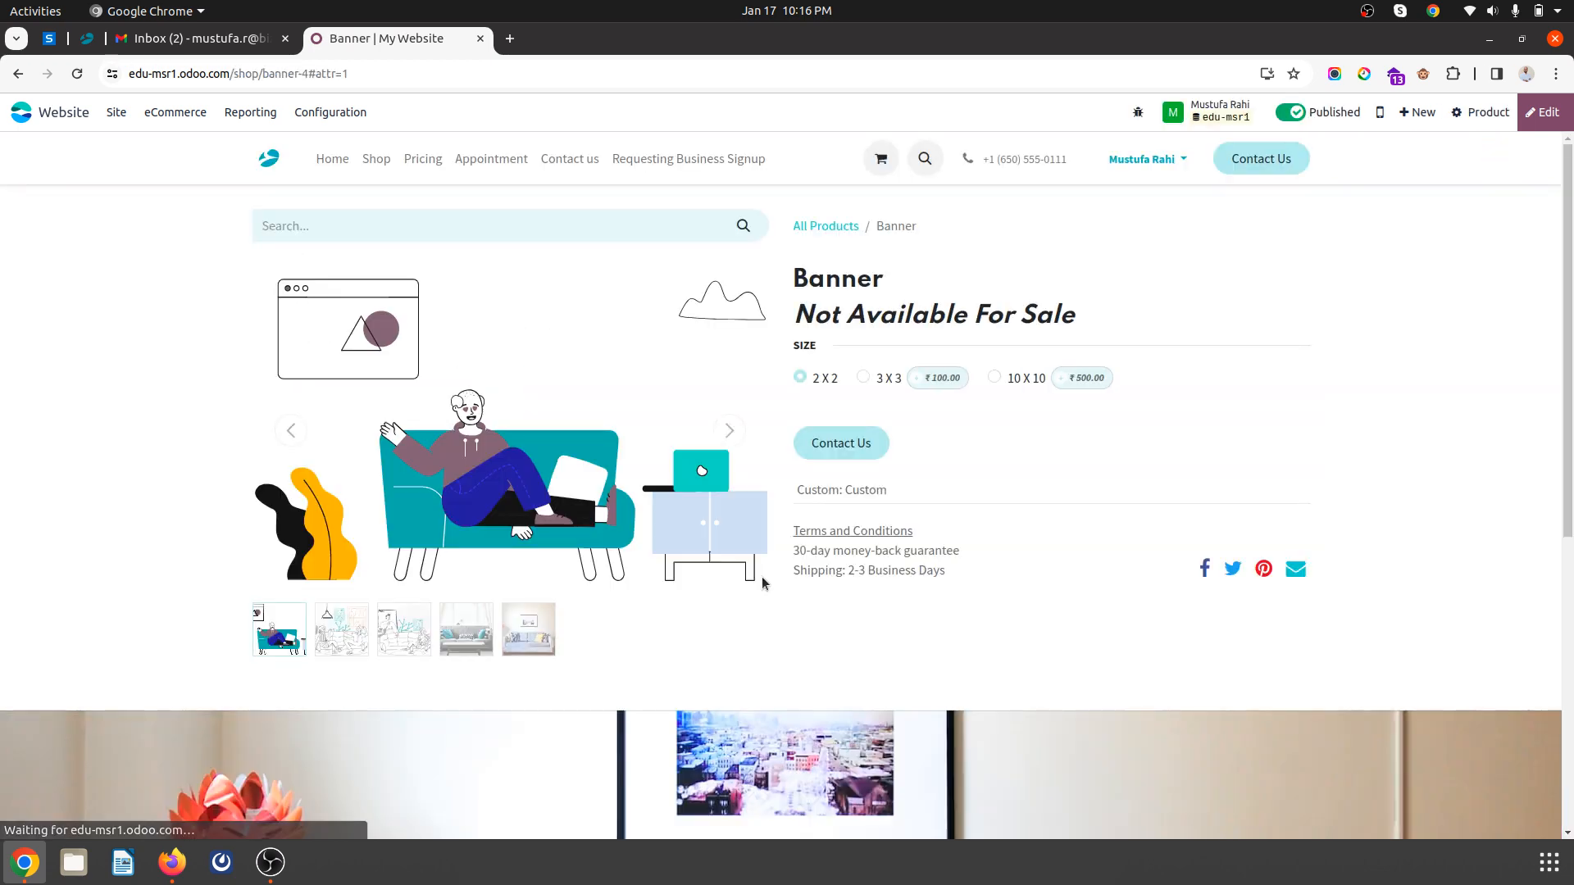
{"action": "left_click", "coordinate": [852, 450]}
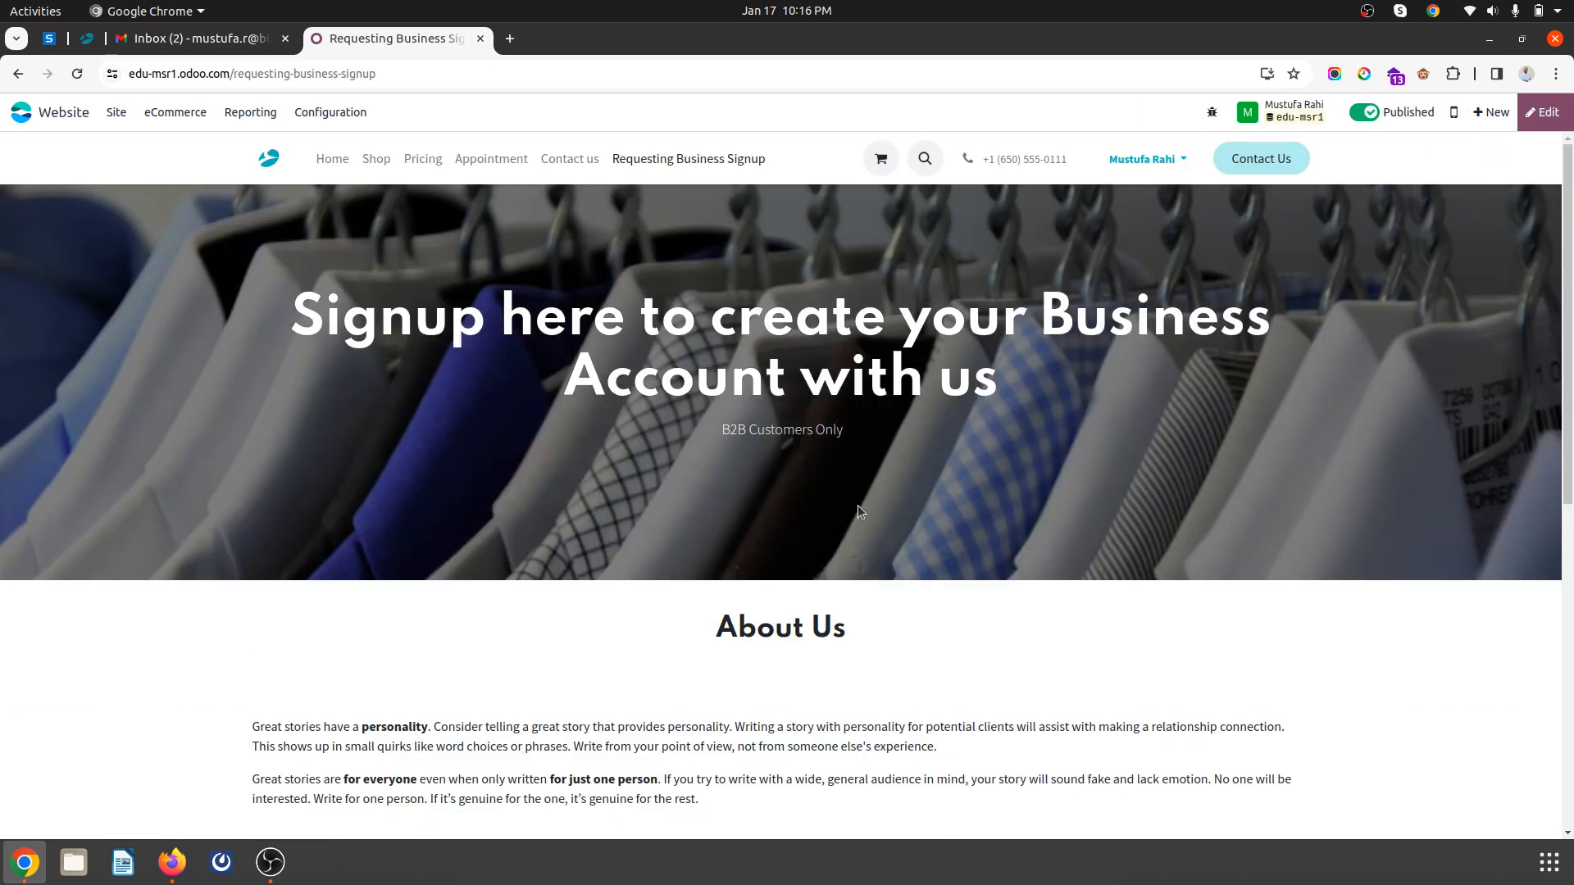
{"action": "left_click", "coordinate": [18, 73]}
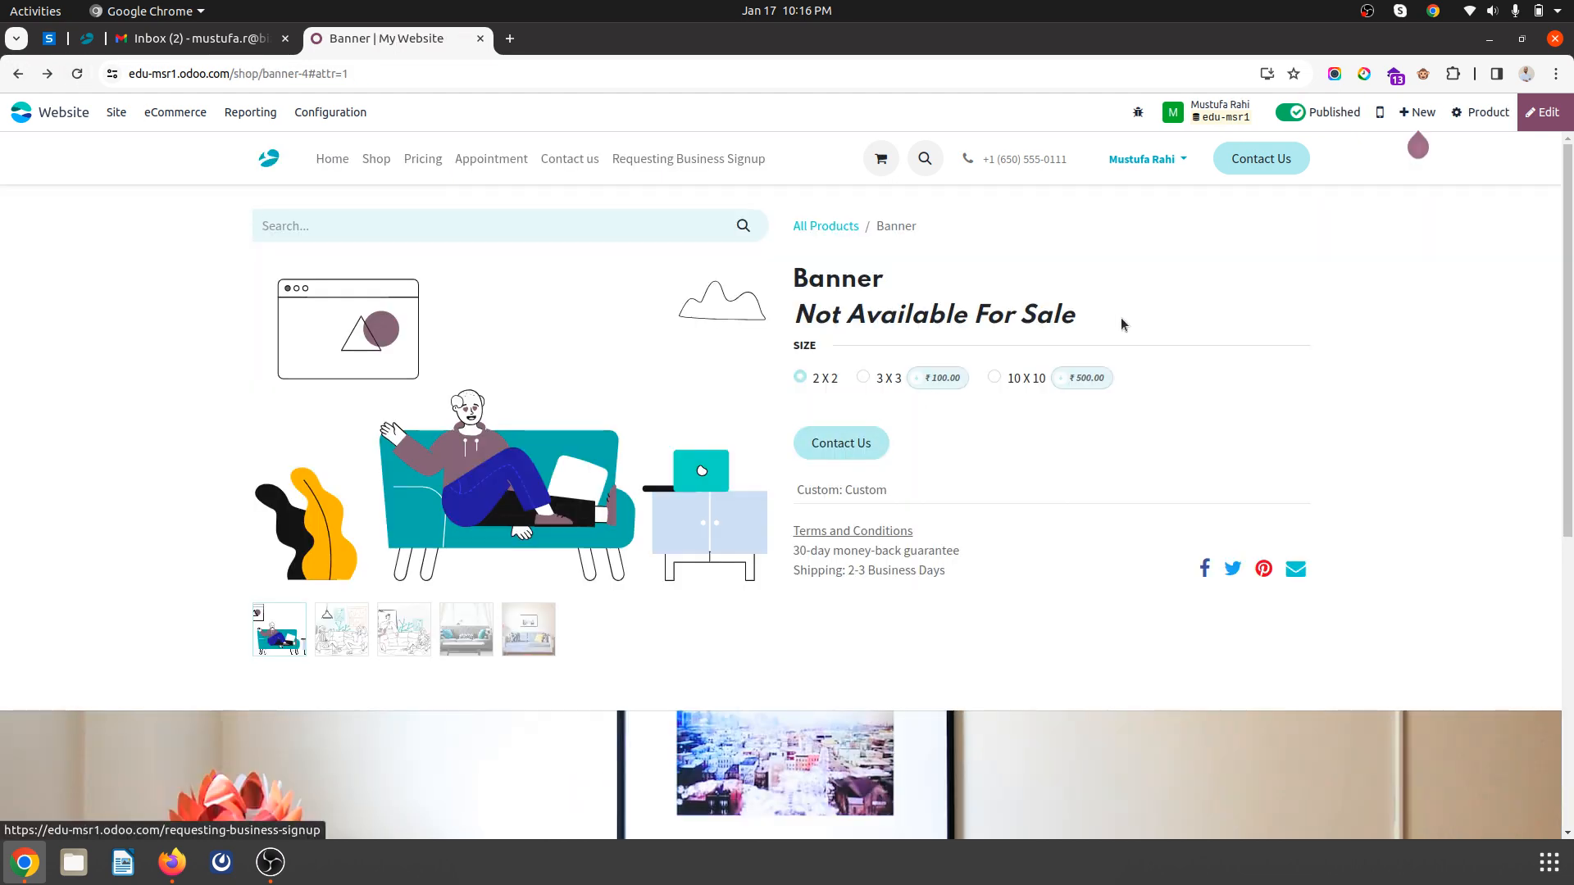
{"action": "left_click", "coordinate": [1540, 112]}
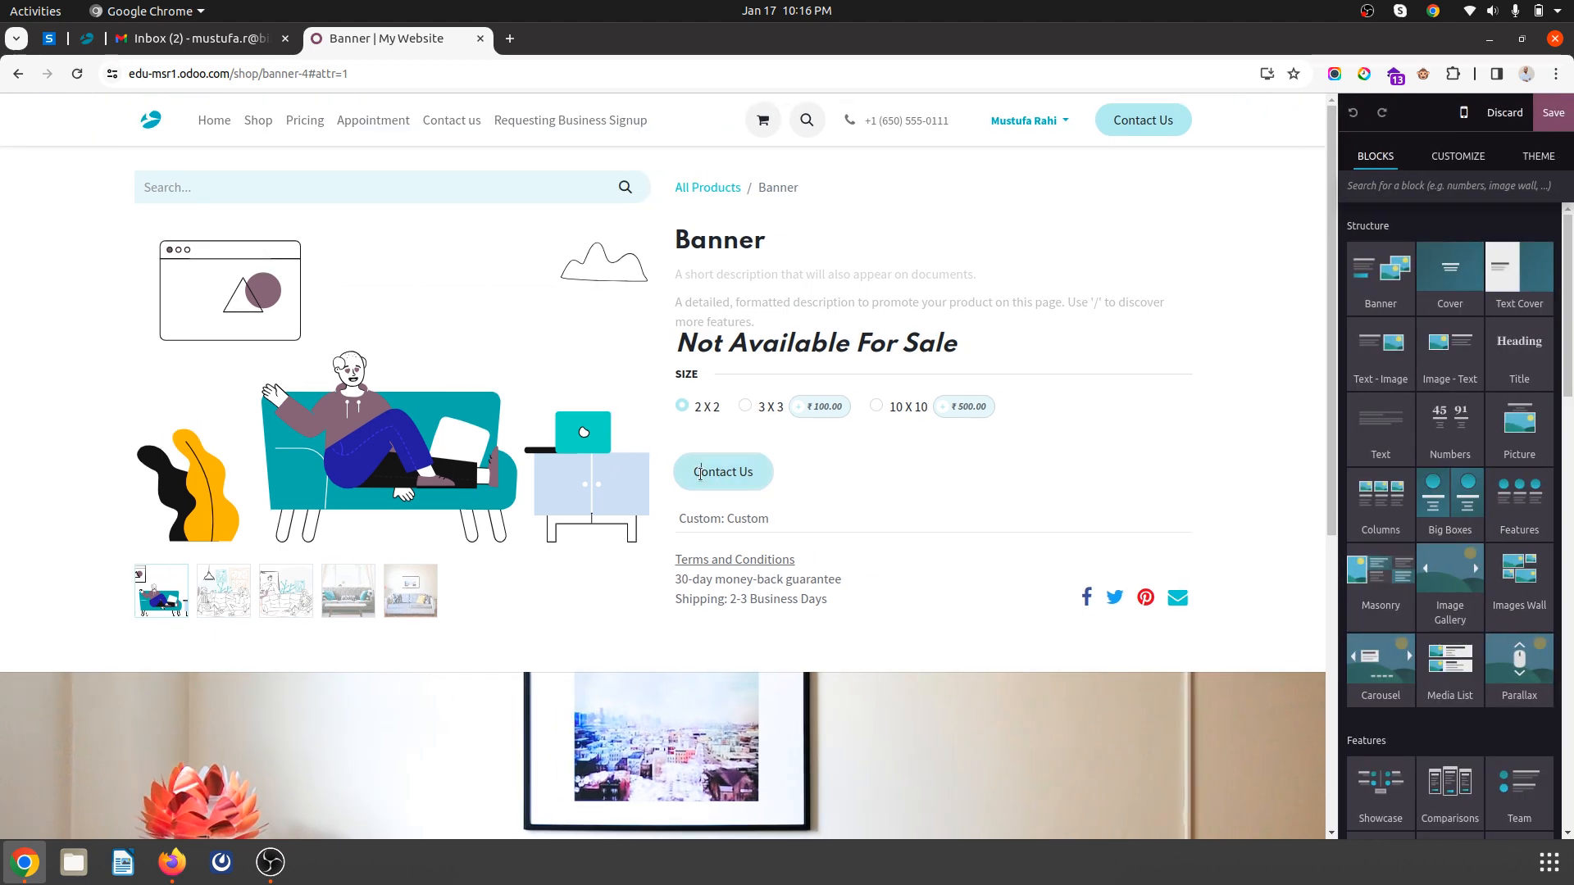
- Replace the Banner's Contact Us button label with 'Requist Business Account' and save the page
{"action": "left_click", "coordinate": [724, 478]}
{"action": "triple_click", "coordinate": [725, 472]}
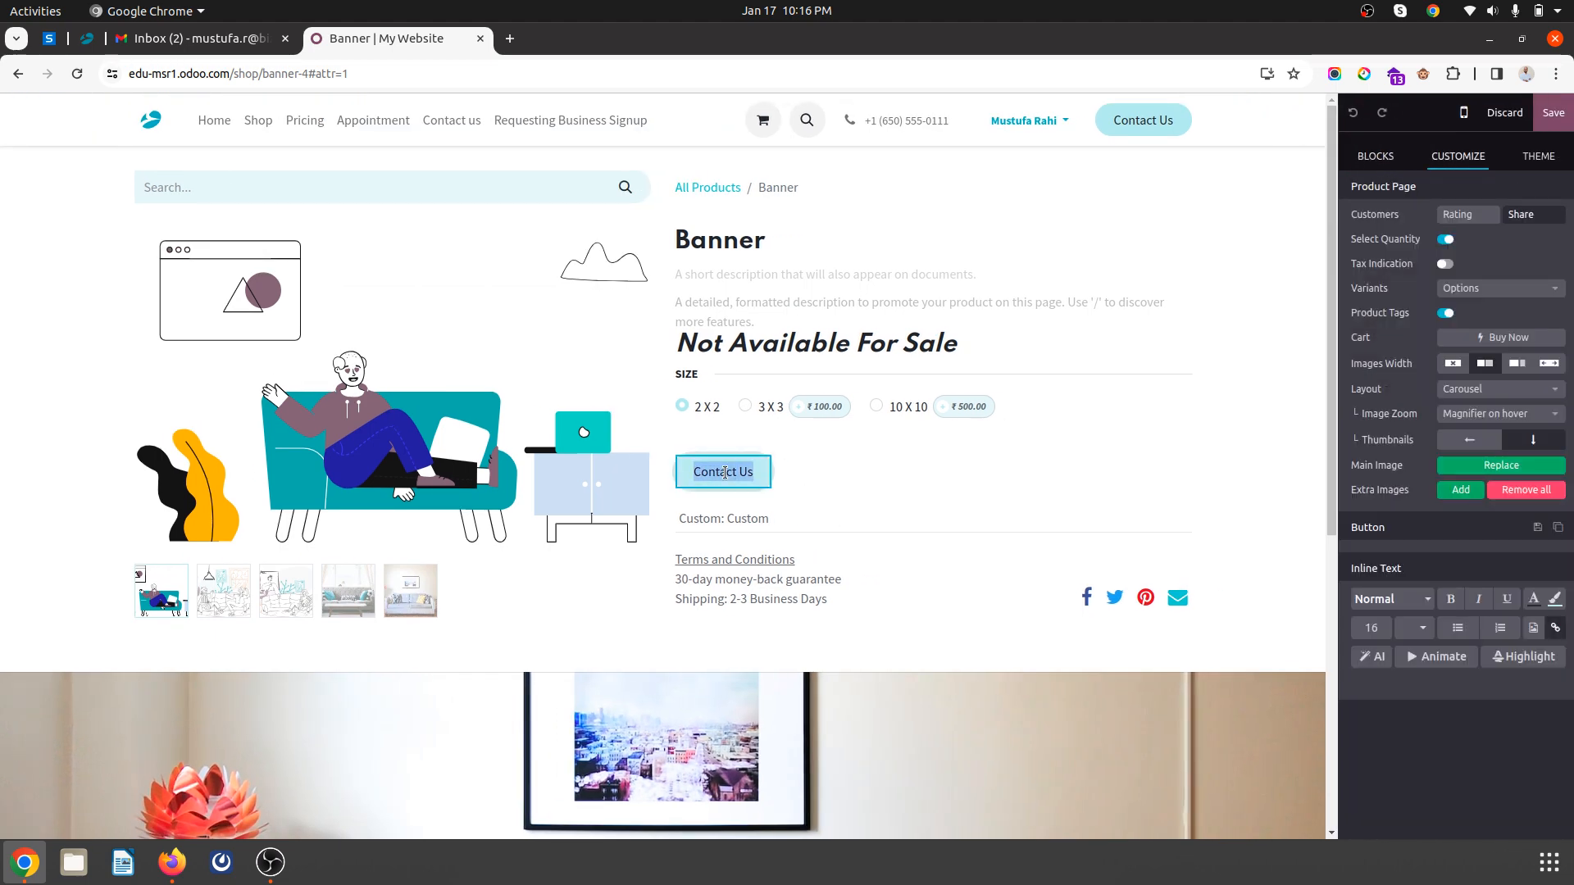
{"action": "type", "text": "R"}
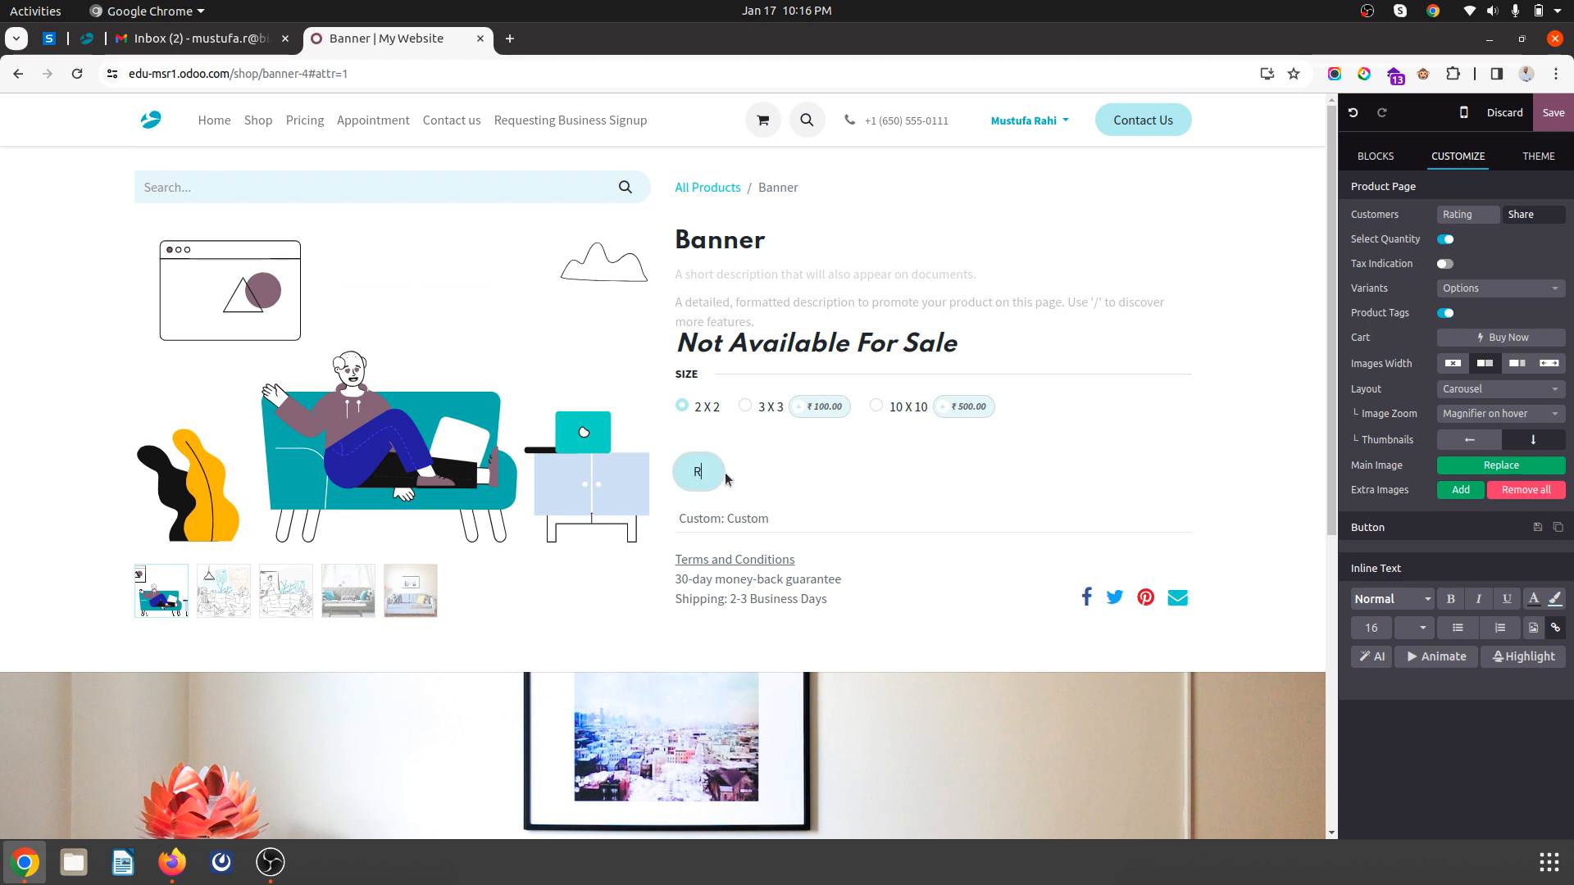
{"action": "type", "text": "equi"}
{"action": "type", "text": "st"}
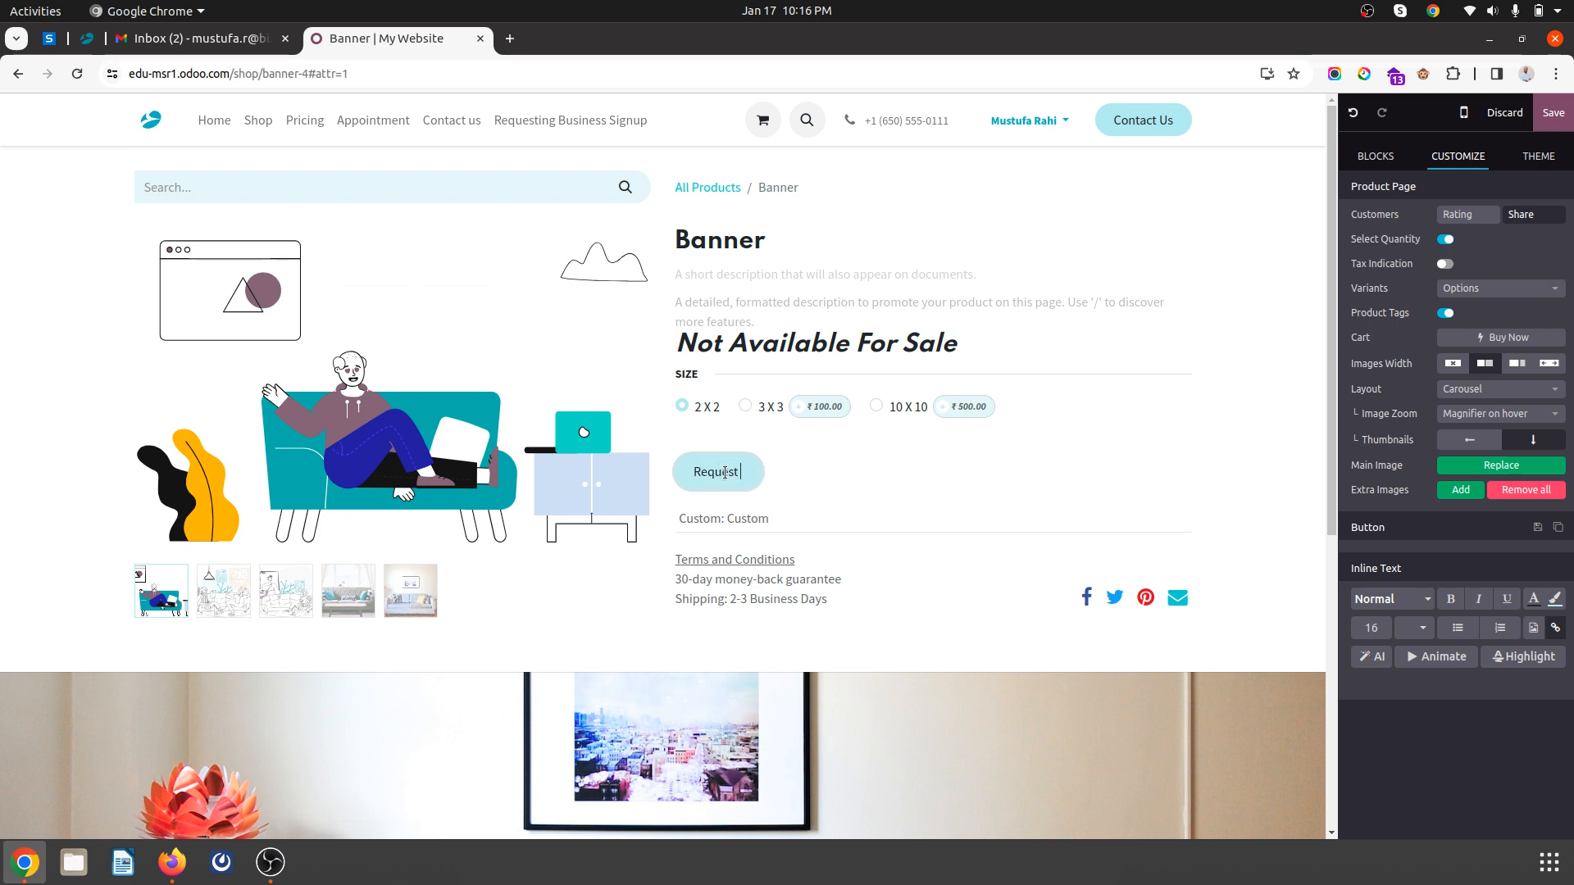
{"action": "type", "text": " Business"}
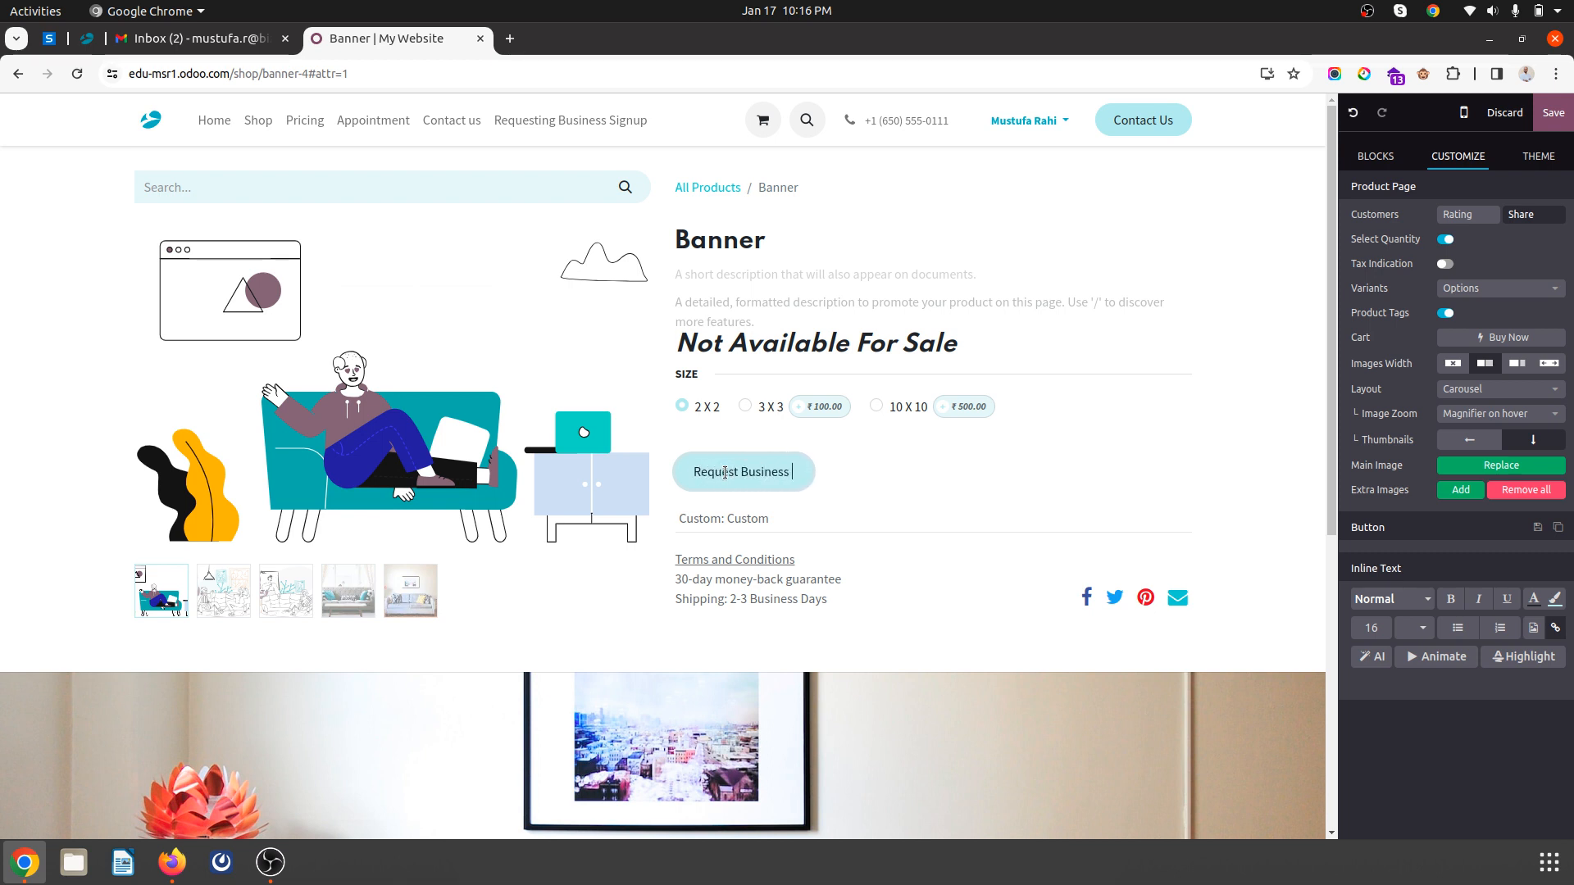
{"action": "type", "text": " Account"}
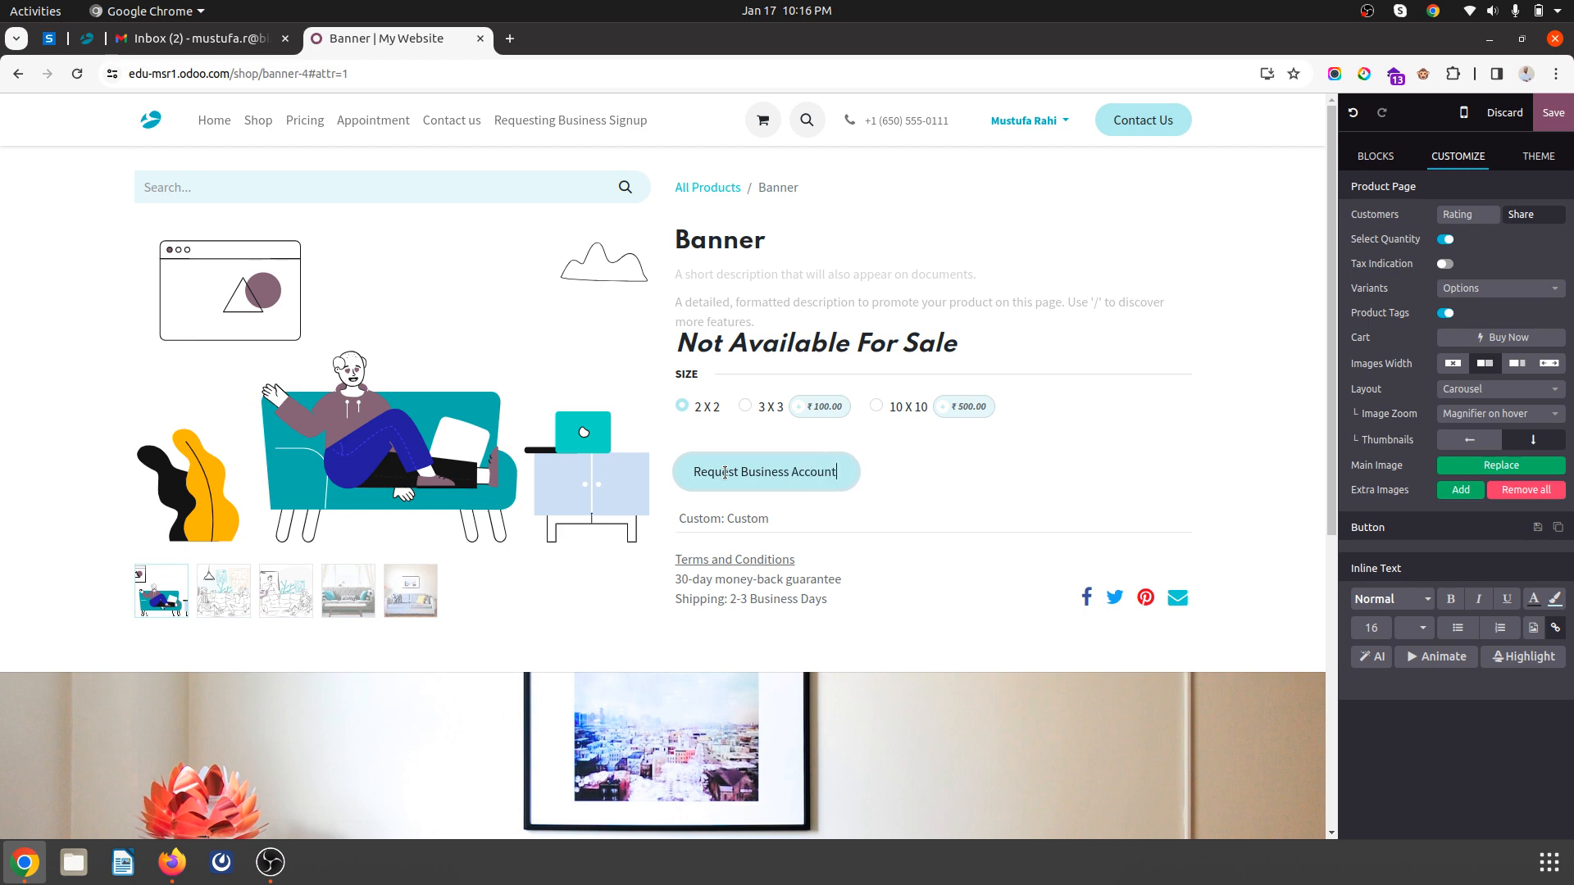
{"action": "left_click", "coordinate": [1554, 112]}
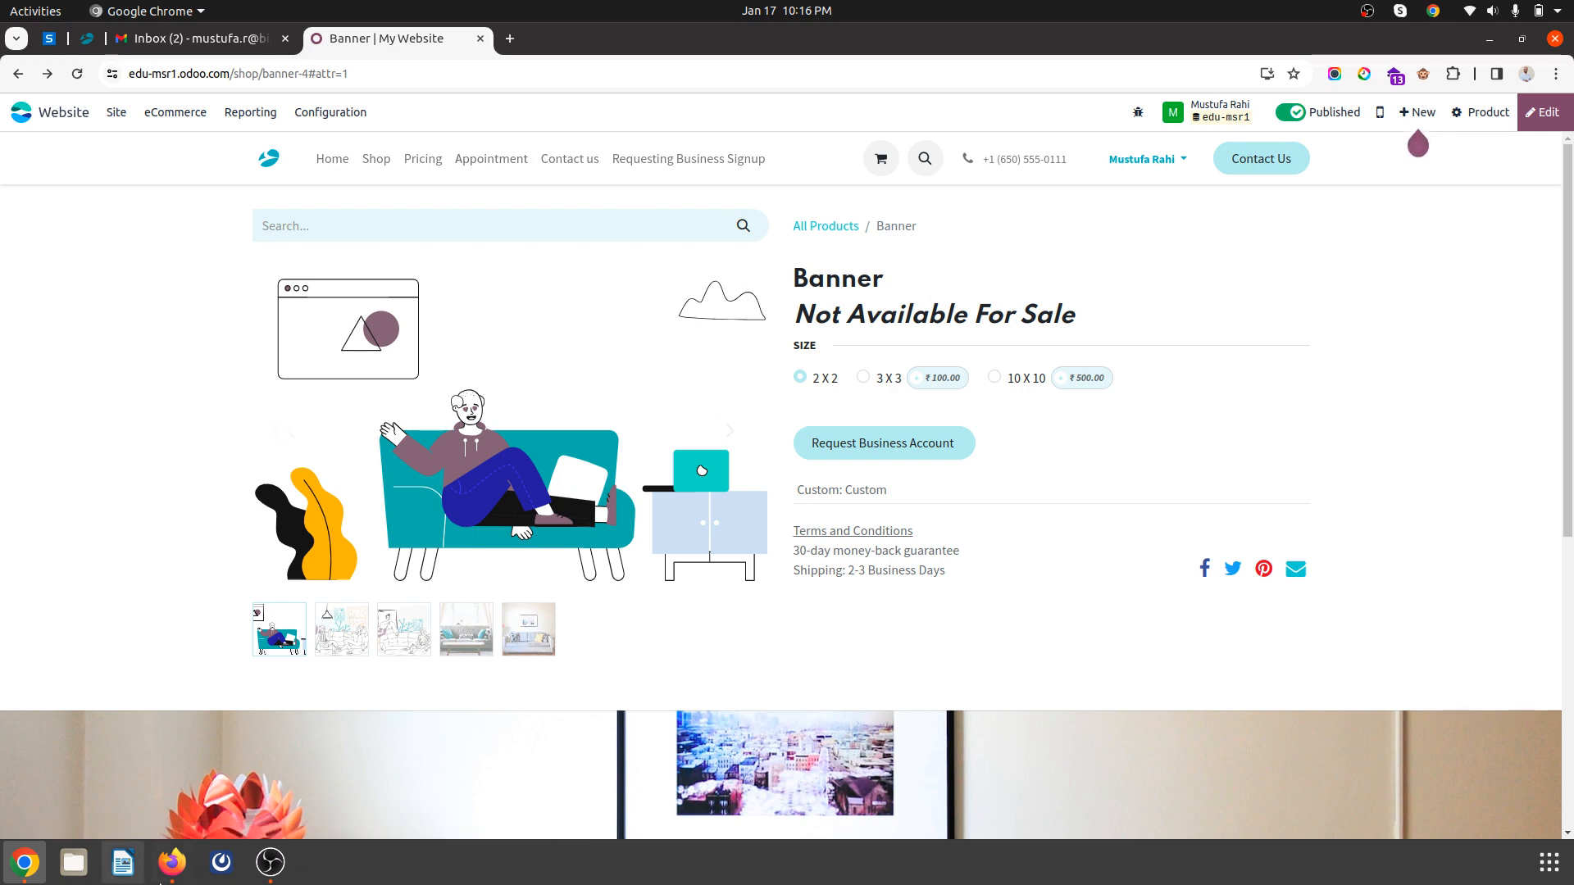
{"action": "left_click", "coordinate": [172, 861]}
{"action": "scroll", "coordinate": [394, 246], "scroll_direction": "up", "scroll_amount": 15}
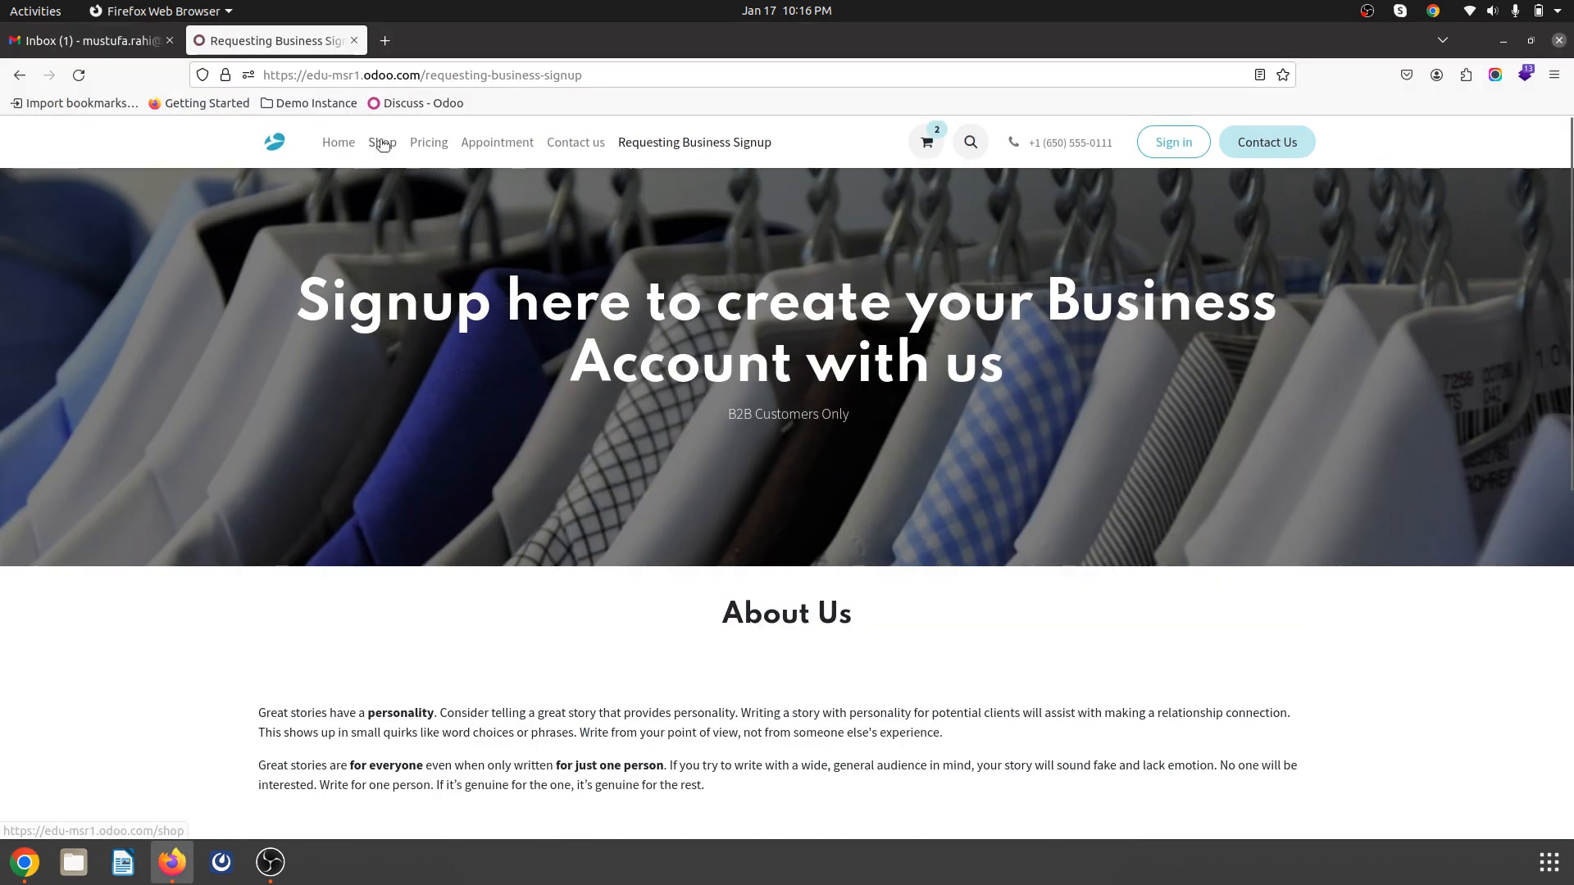
{"action": "left_click", "coordinate": [382, 142]}
{"action": "left_click", "coordinate": [564, 267]}
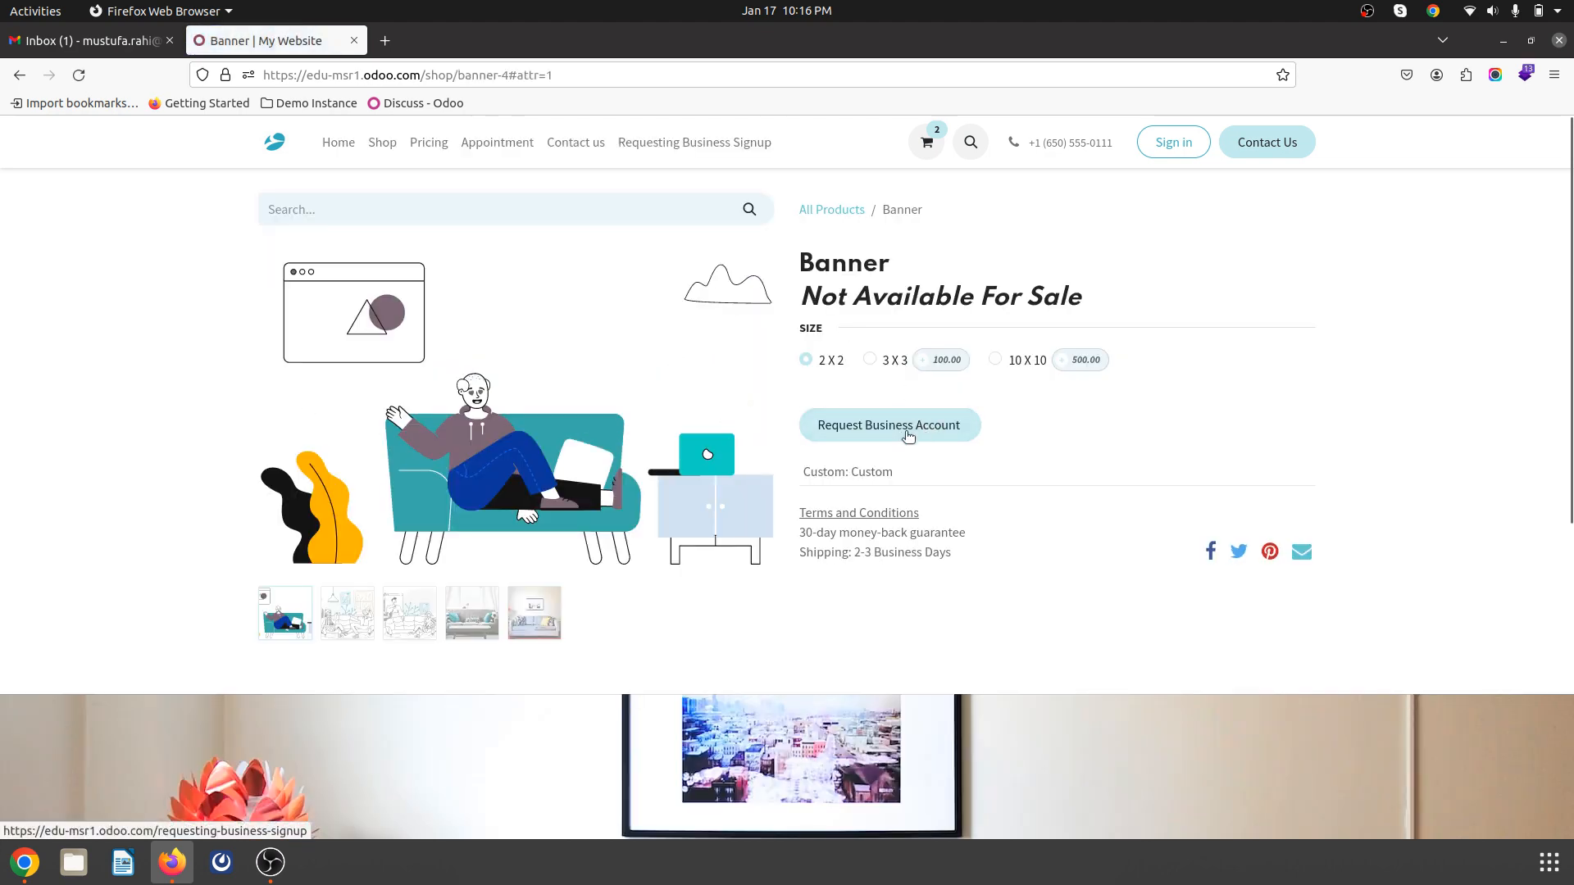
{"action": "left_click", "coordinate": [905, 430]}
{"action": "scroll", "coordinate": [745, 490], "scroll_direction": "down", "scroll_amount": 5}
{"action": "scroll", "coordinate": [744, 491], "scroll_direction": "down", "scroll_amount": 2}
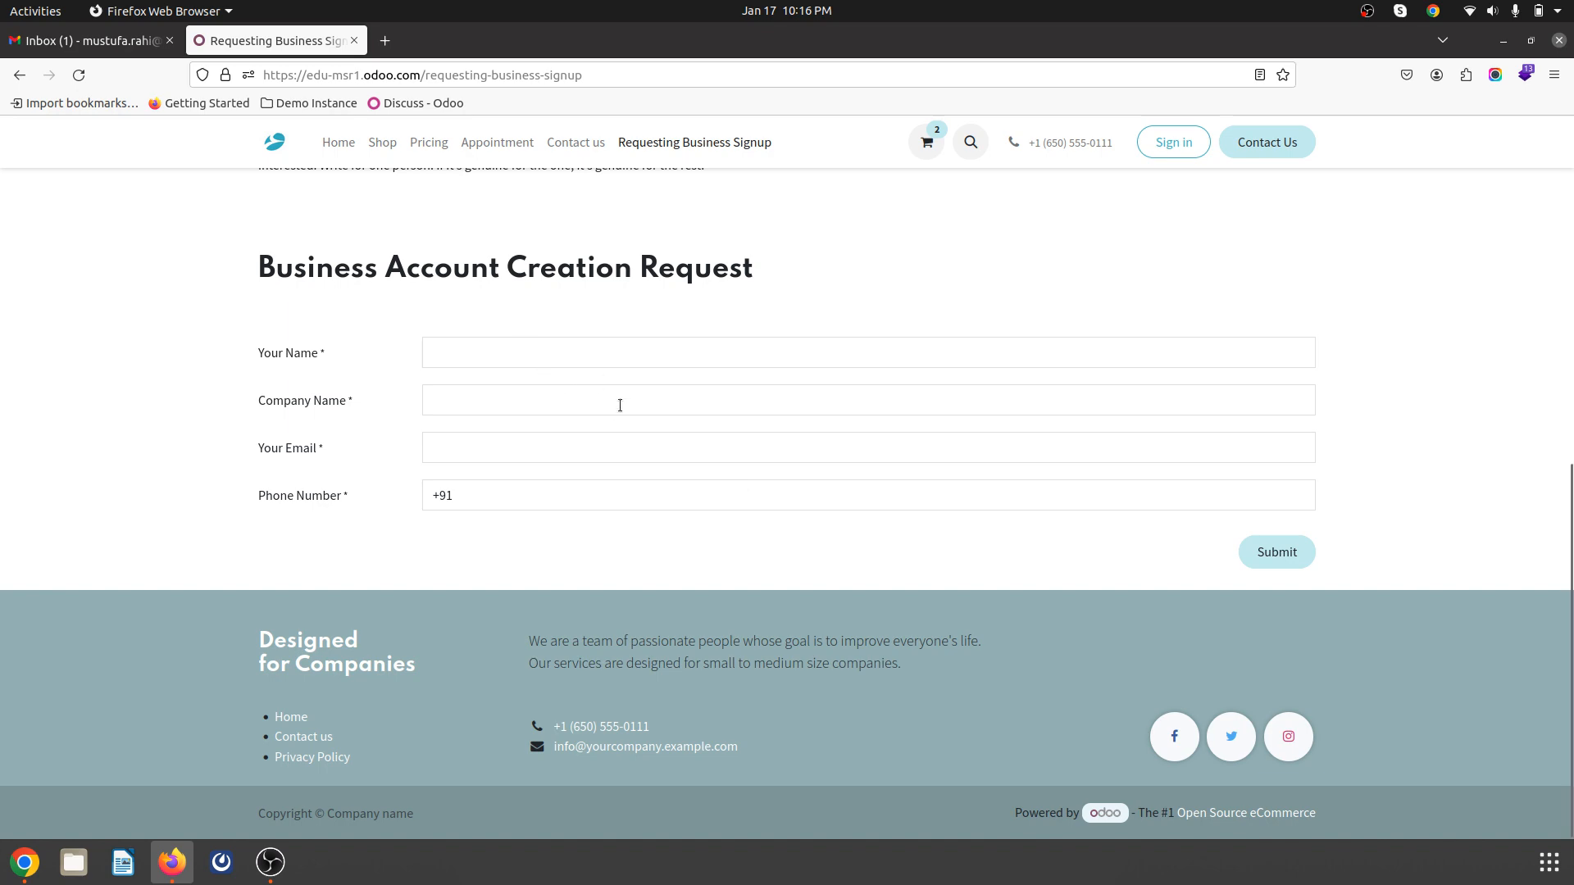
{"action": "key", "text": "alt+Tab"}
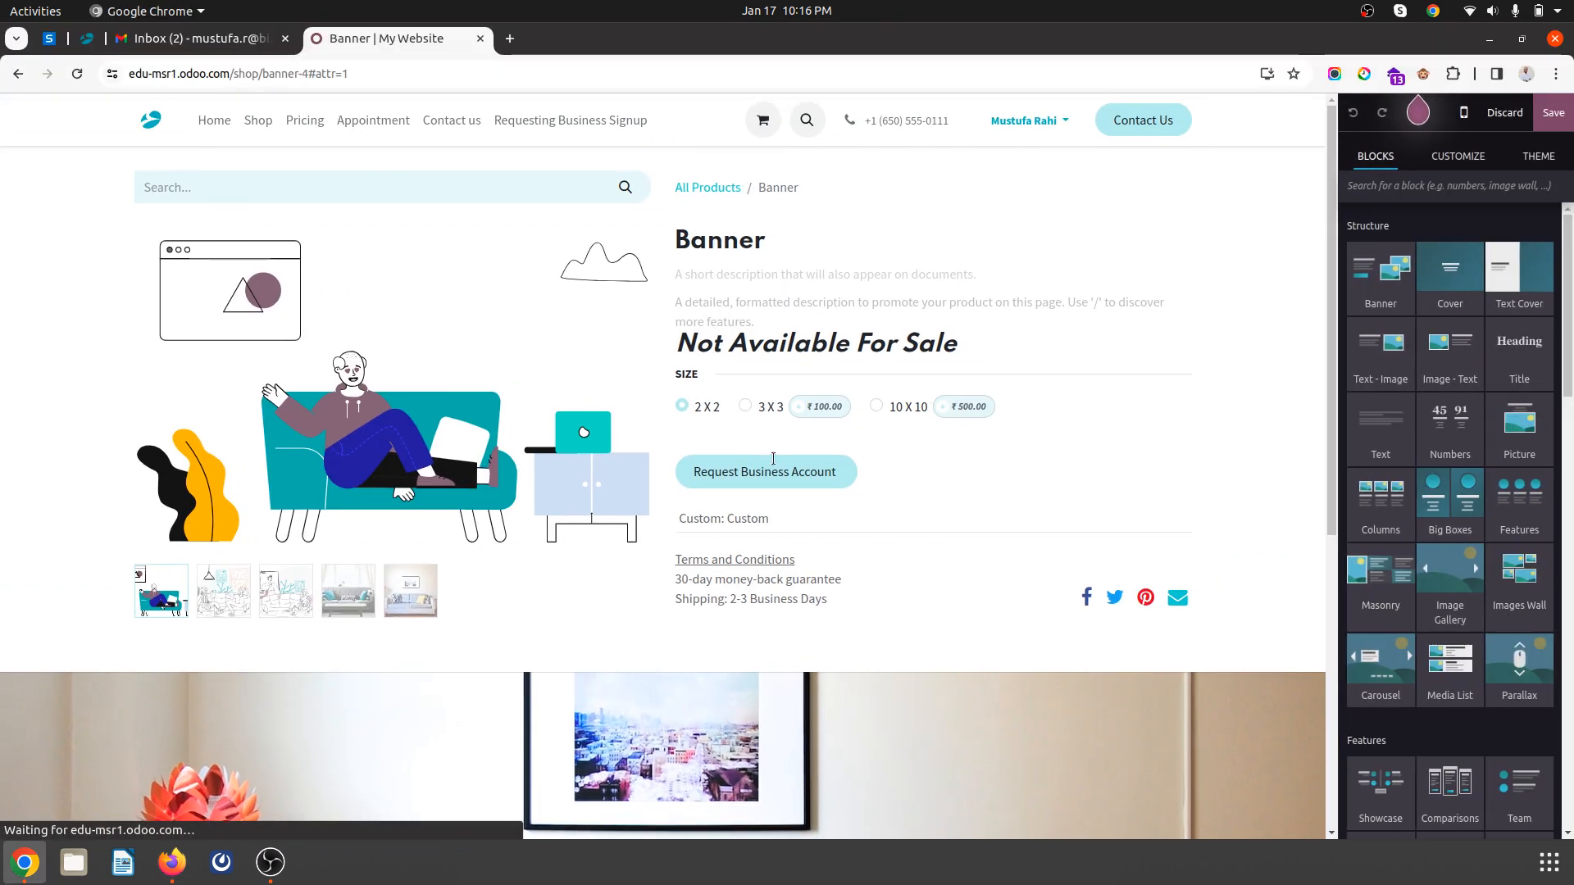
- Open the Requesting Business Signup page from the website menu
{"action": "left_click", "coordinate": [772, 469]}
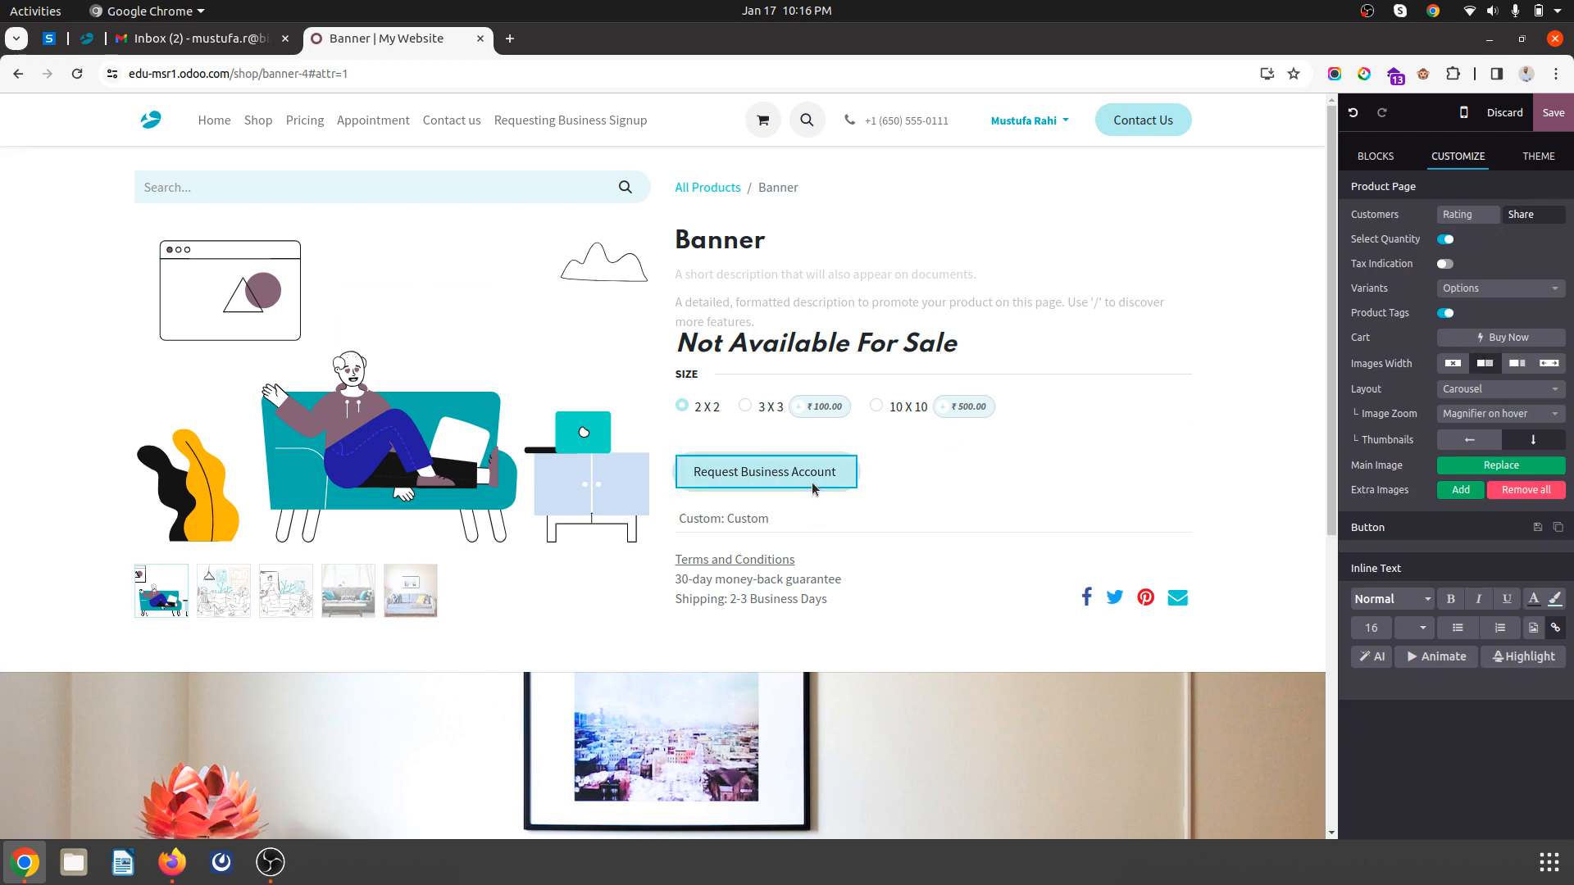
{"action": "left_click", "coordinate": [540, 124]}
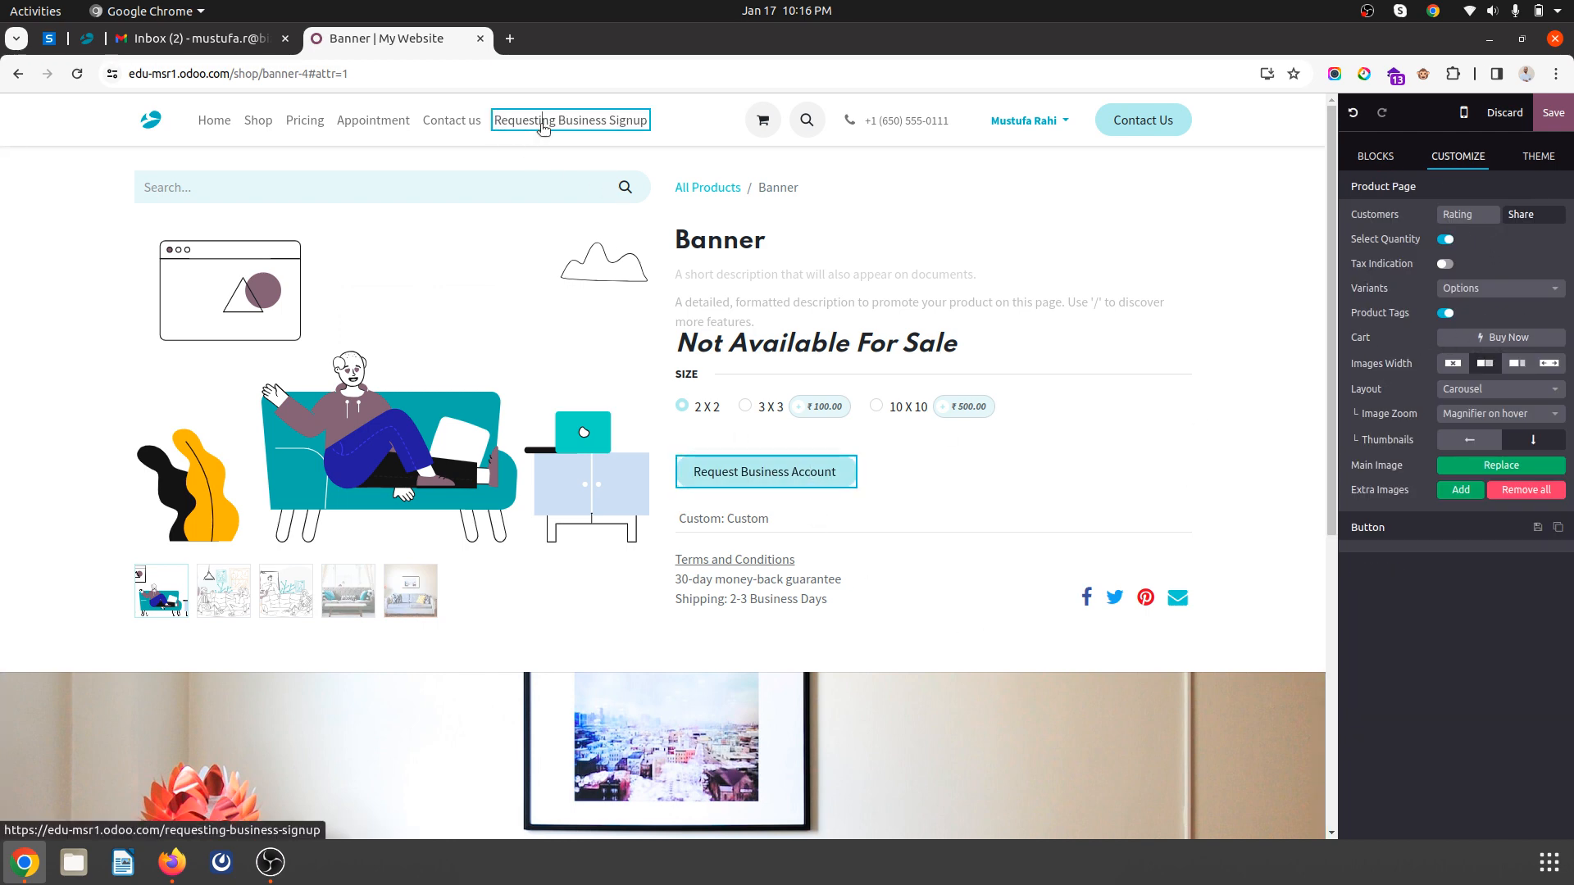
{"action": "left_click", "coordinate": [1513, 115]}
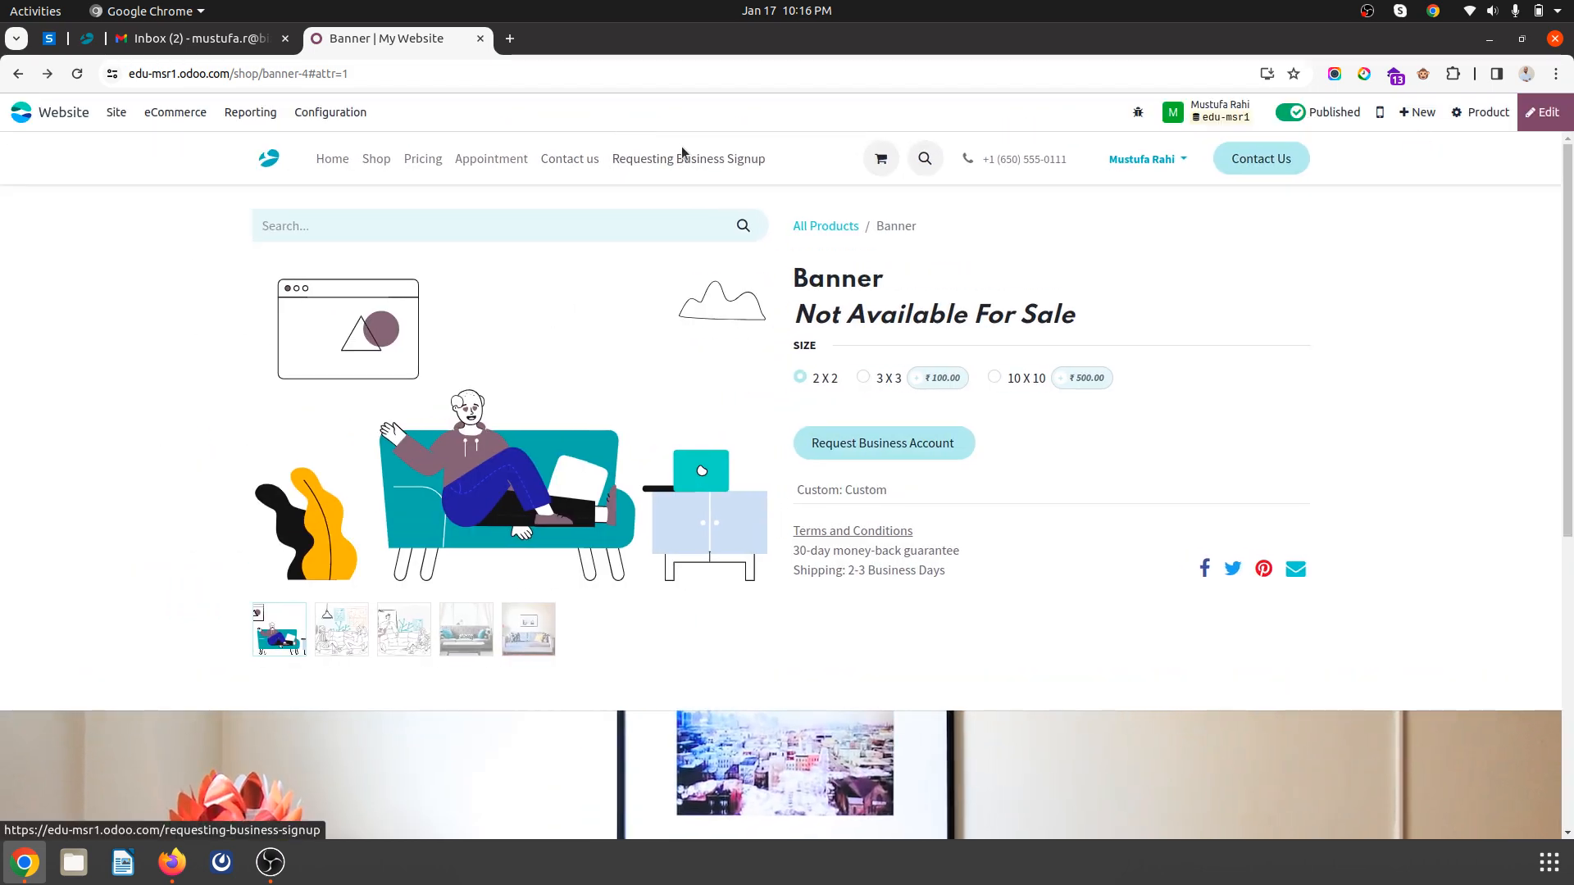
{"action": "left_click", "coordinate": [682, 148]}
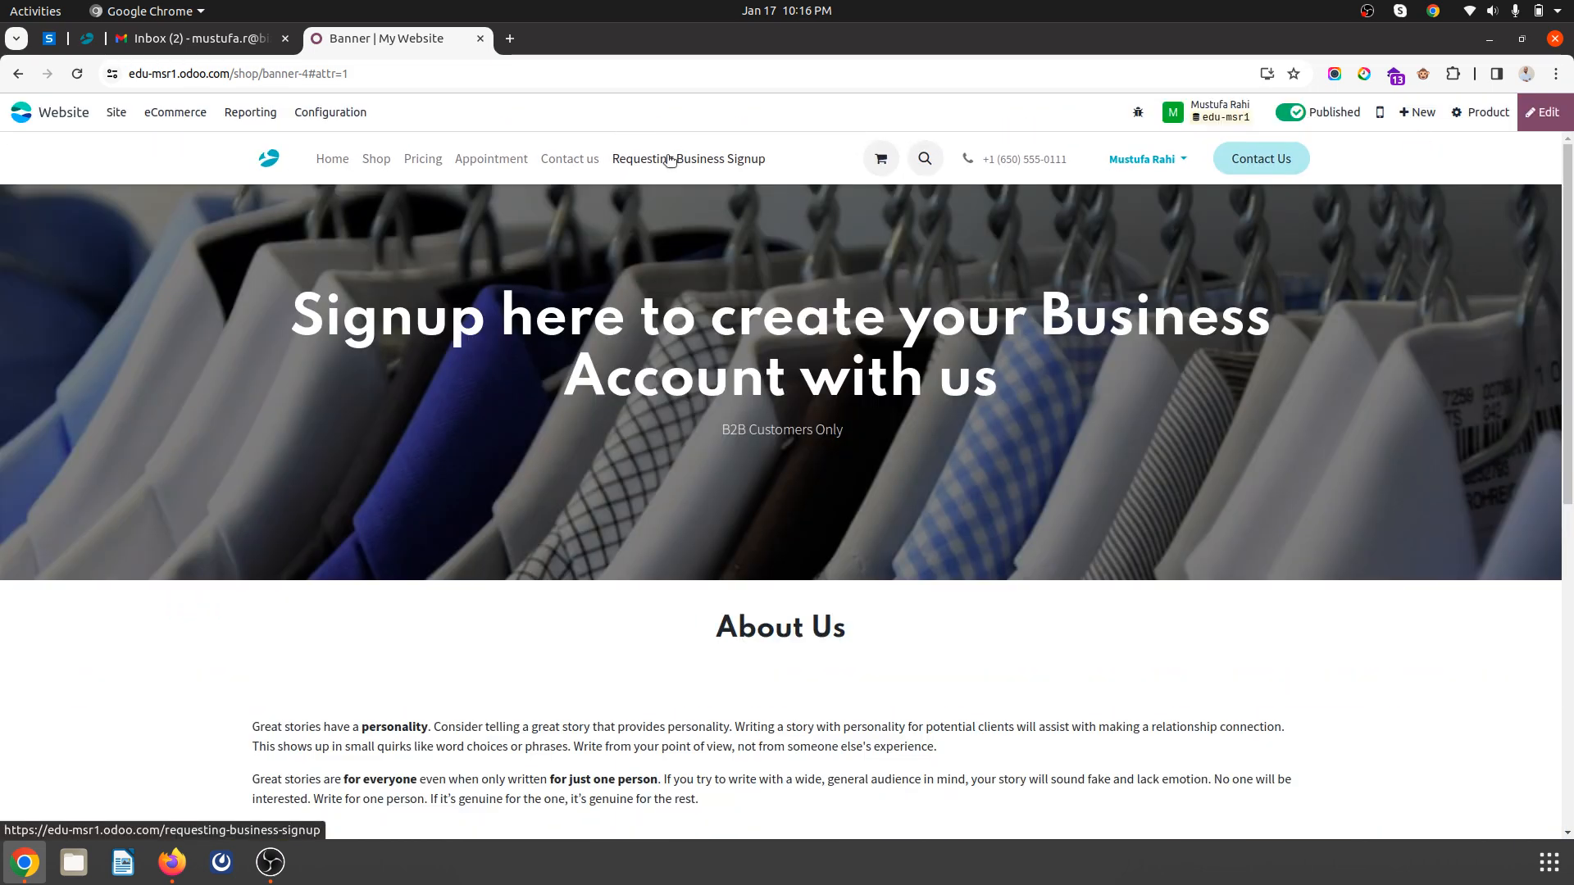
{"action": "scroll", "coordinate": [922, 535], "scroll_direction": "down", "scroll_amount": 5}
- In the editor, confirm the signup form's action stays Create a Customer and save the page
{"action": "left_click", "coordinate": [1544, 112]}
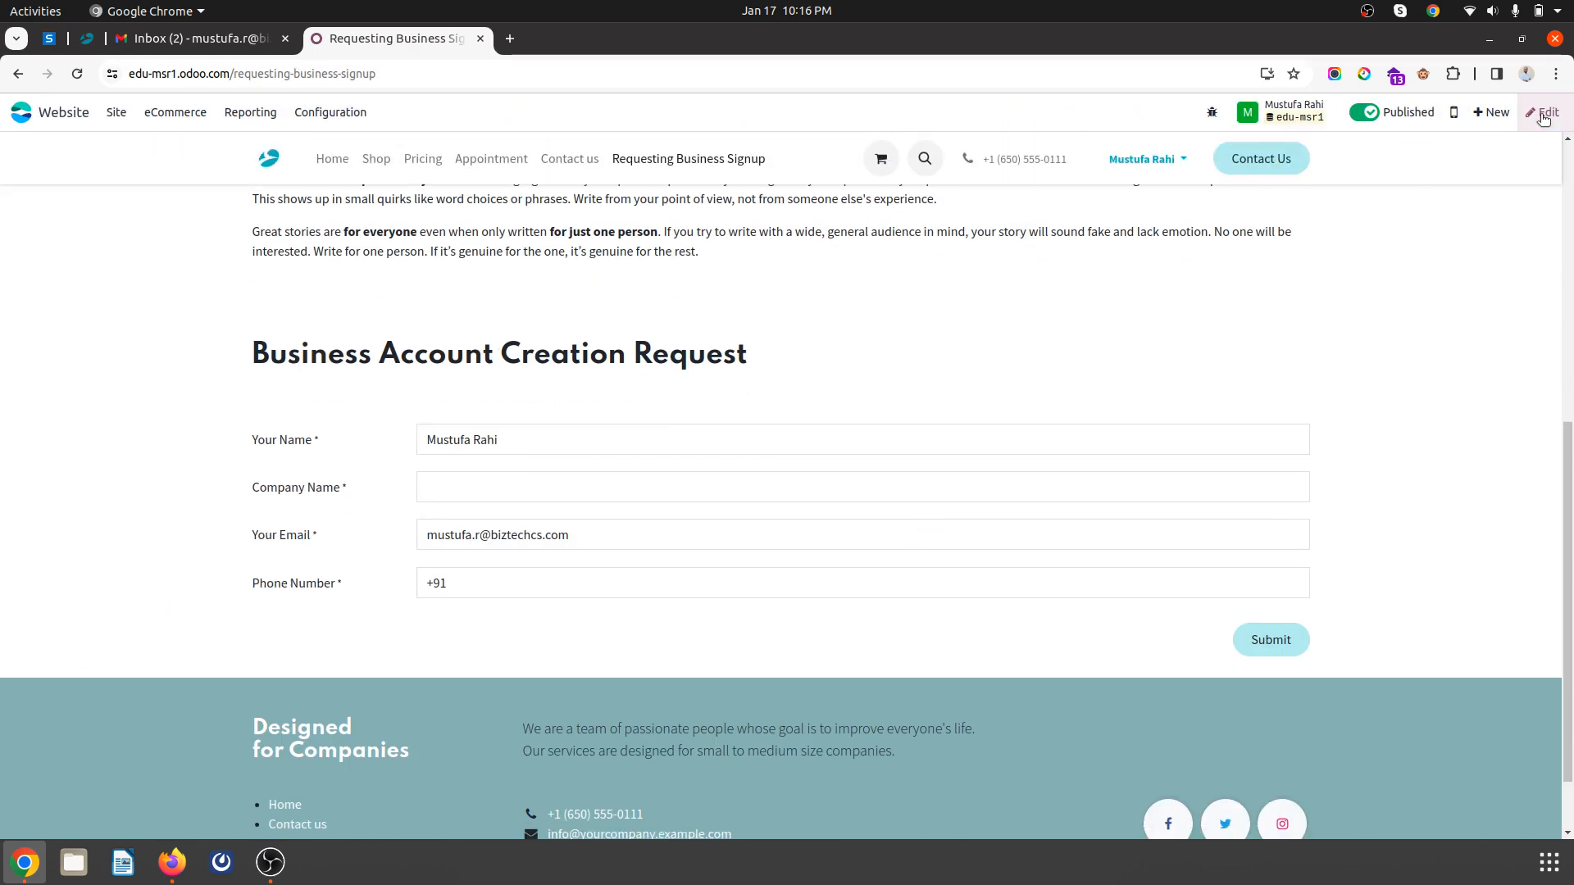
{"action": "left_click", "coordinate": [1171, 610]}
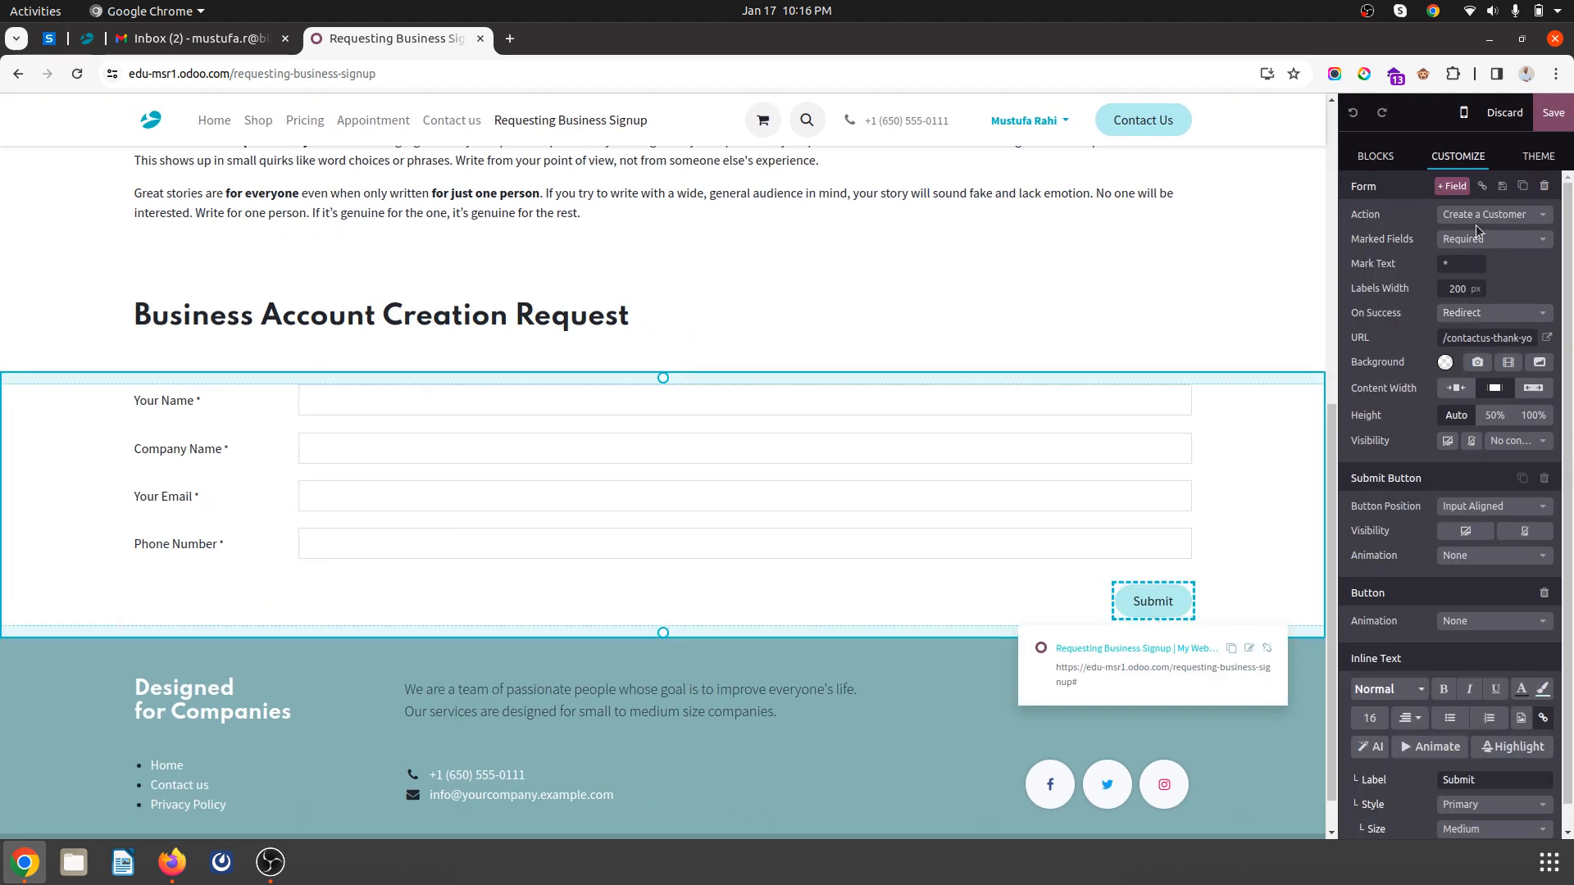
{"action": "left_click", "coordinate": [1476, 215]}
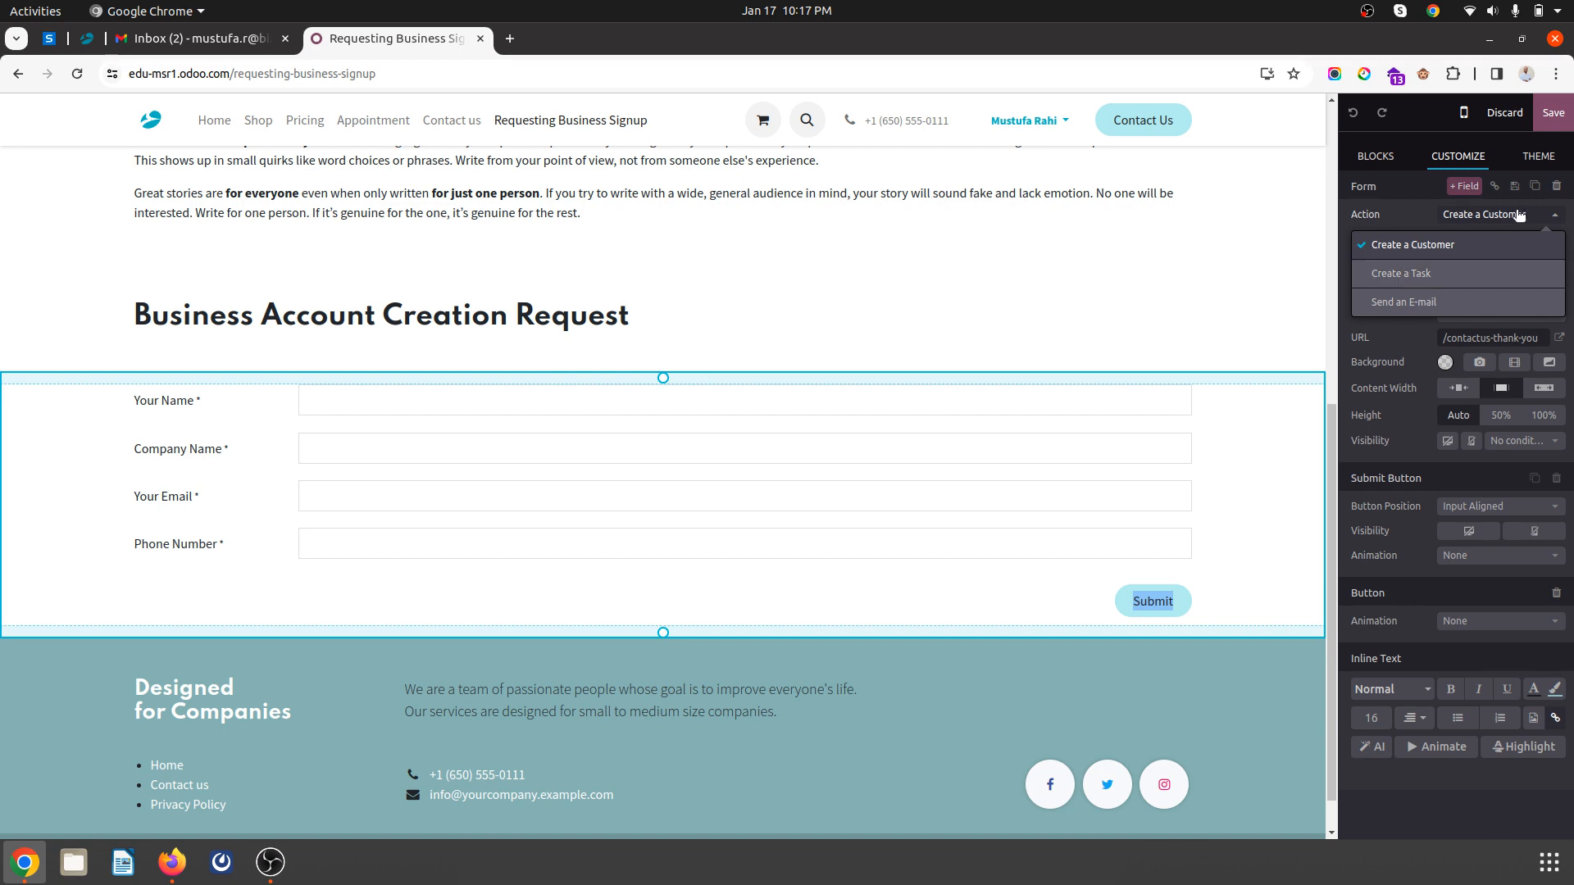
{"action": "left_click", "coordinate": [1519, 216]}
{"action": "left_click", "coordinate": [1552, 112]}
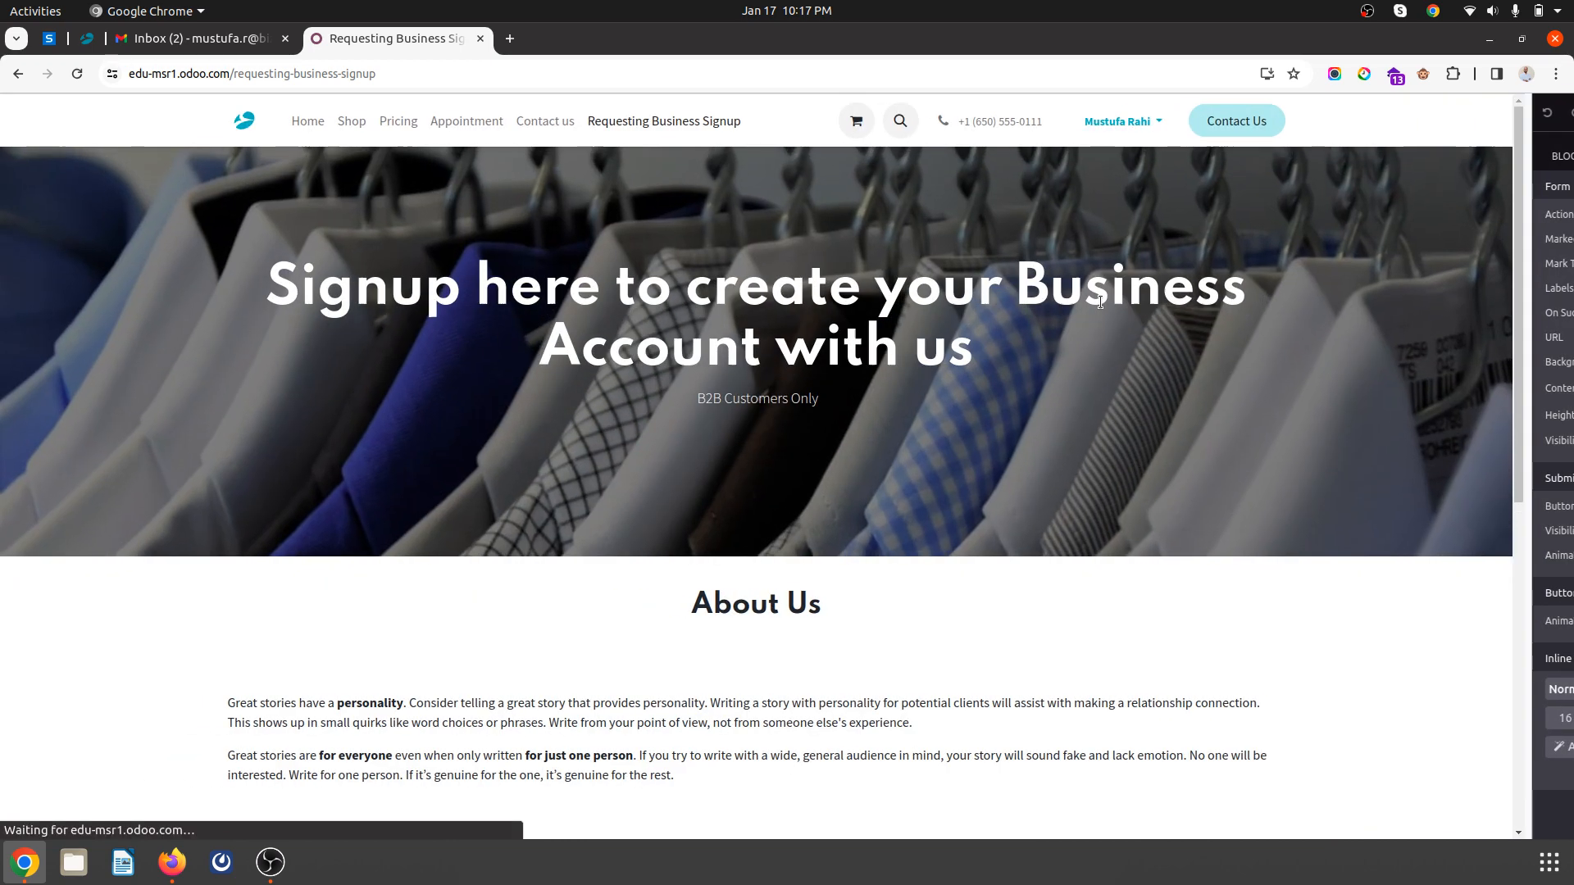
- Return to the admin browser and go to the main apps menu
{"action": "scroll", "coordinate": [489, 640], "scroll_direction": "down", "scroll_amount": 10}
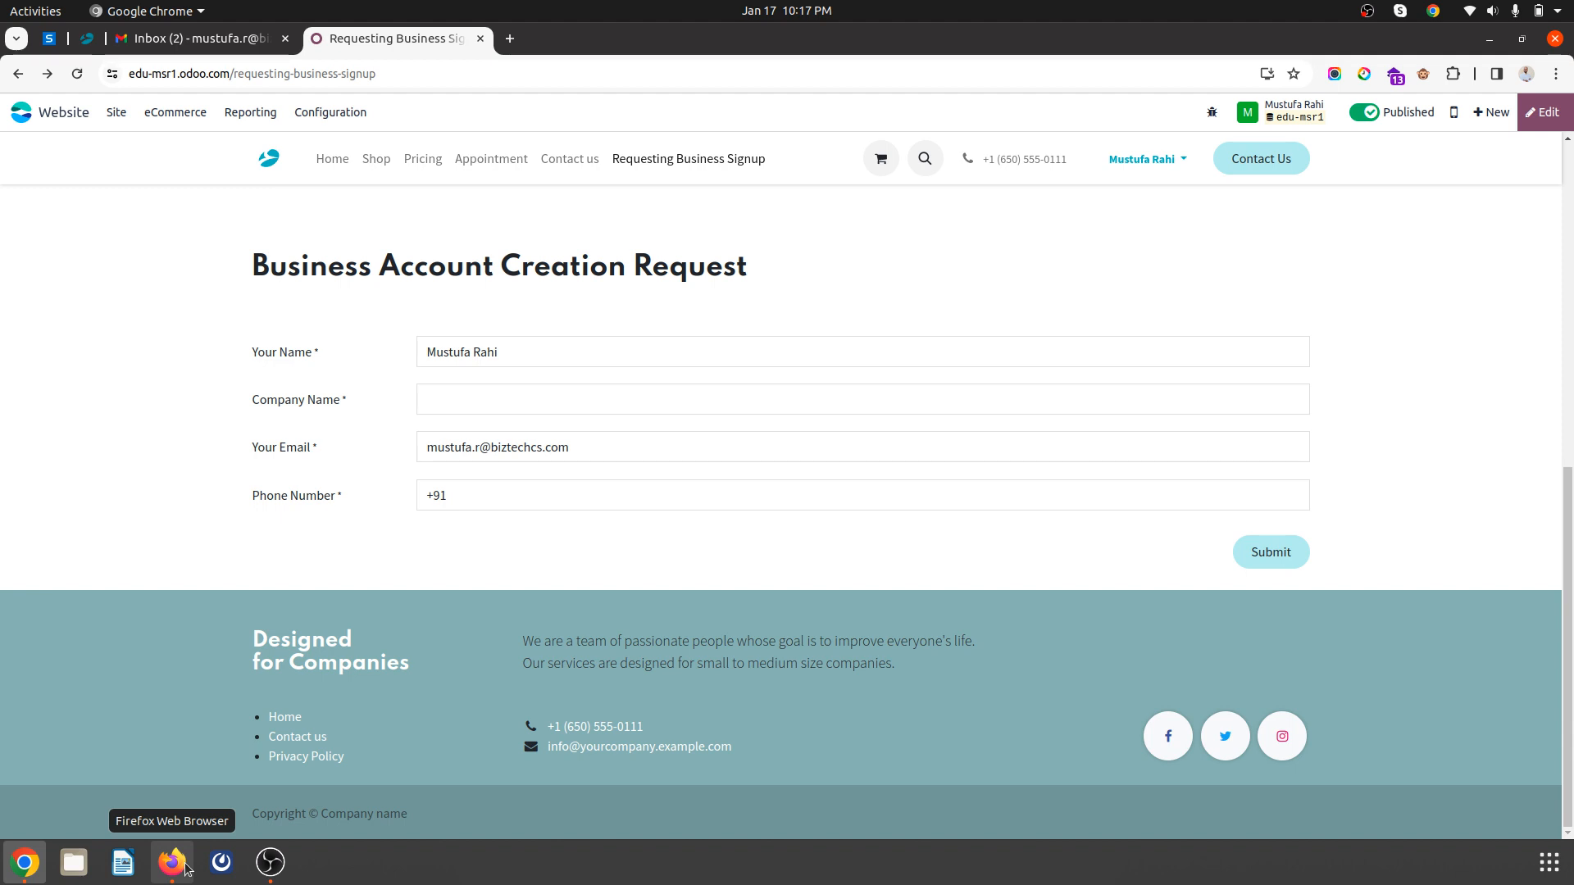
{"action": "left_click", "coordinate": [172, 862]}
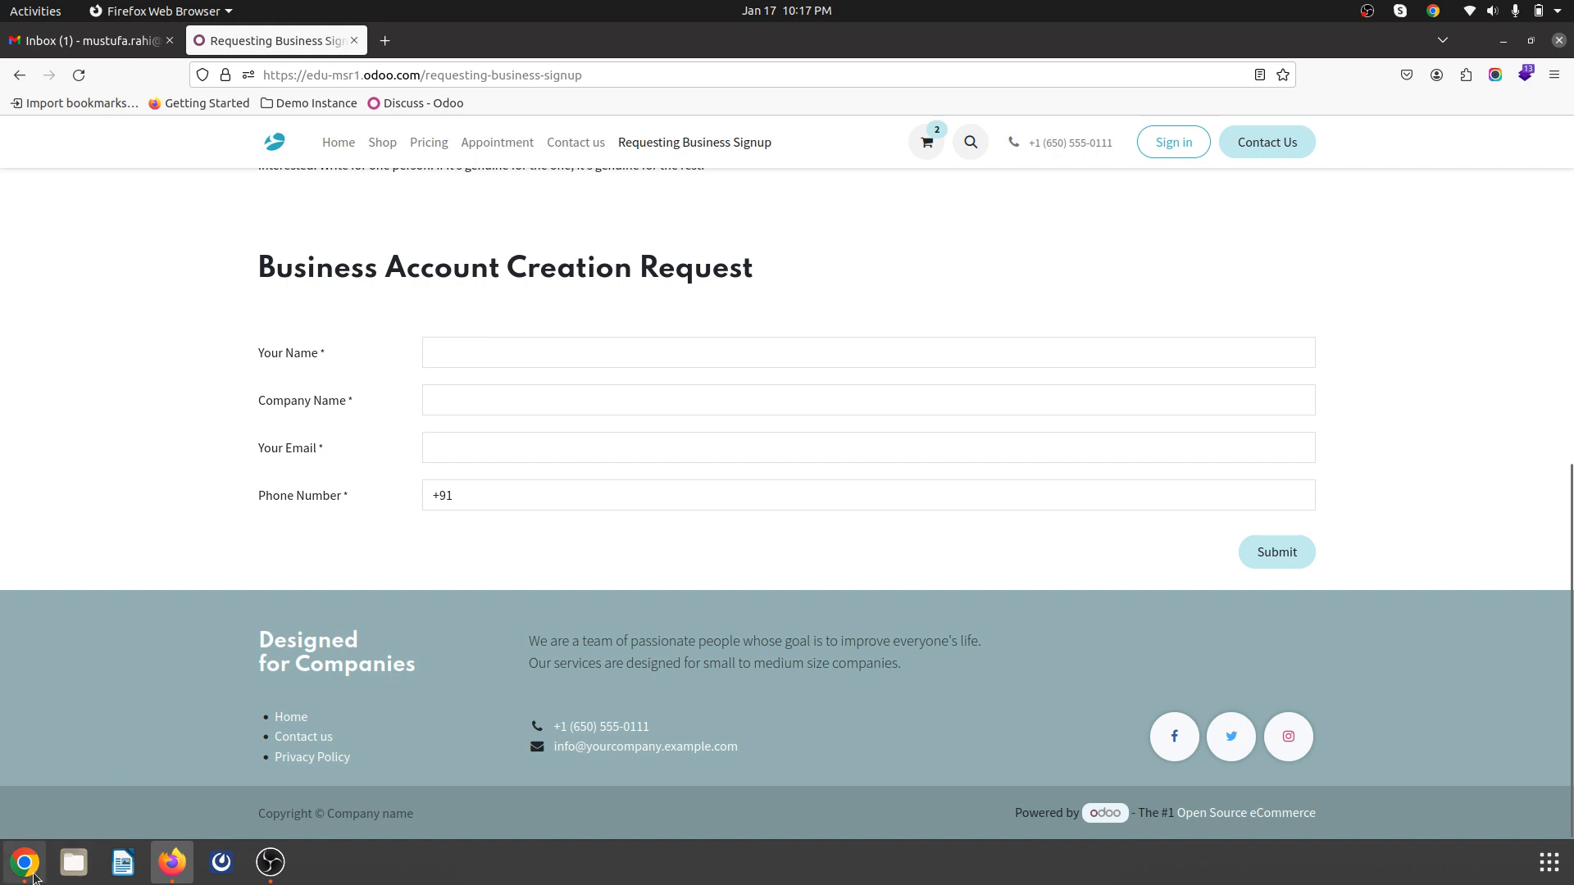
{"action": "left_click", "coordinate": [24, 862]}
{"action": "left_click", "coordinate": [37, 113]}
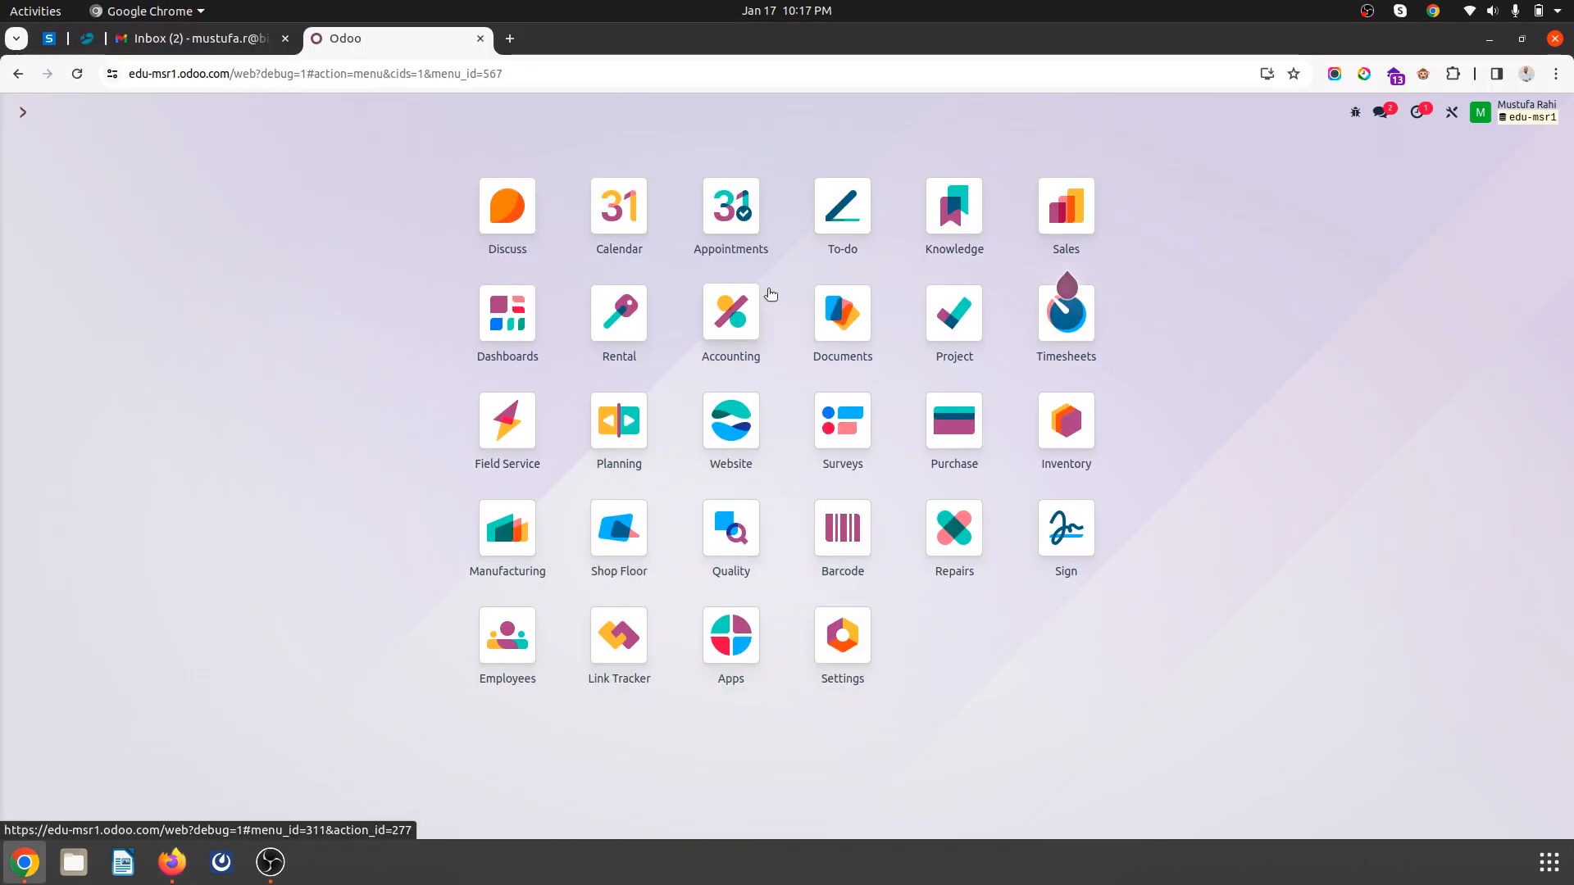
- Open Sales Customers, start a new customer, and set its pricelist to B2B Price (INR)
{"action": "type", "text": "cus"}
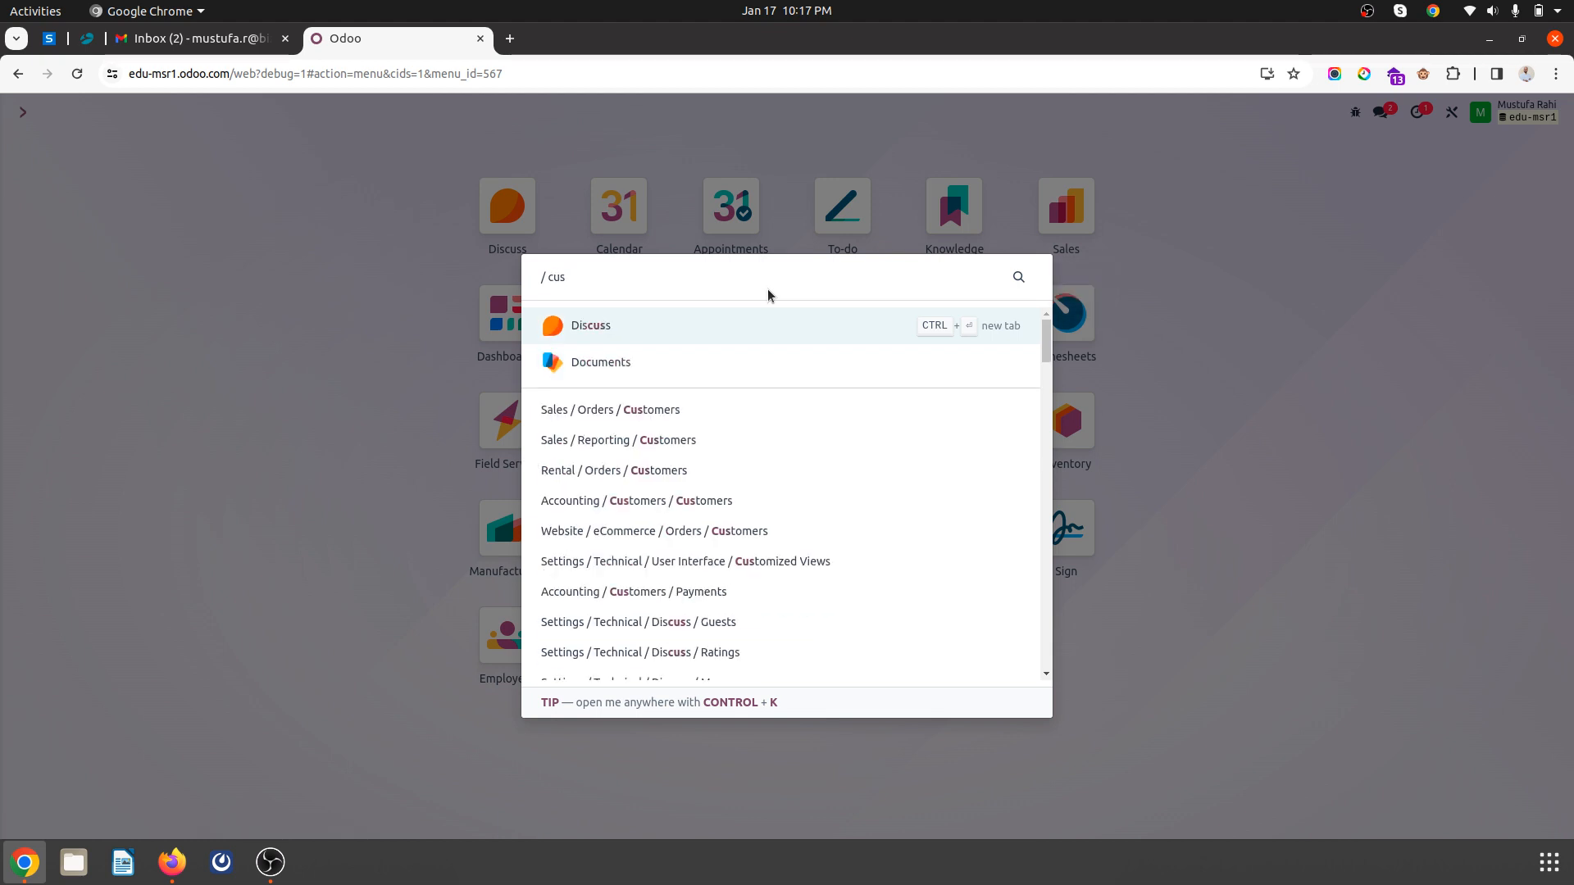
{"action": "key", "text": "Down"}
{"action": "key", "text": "Down"}
{"action": "key", "text": "Return"}
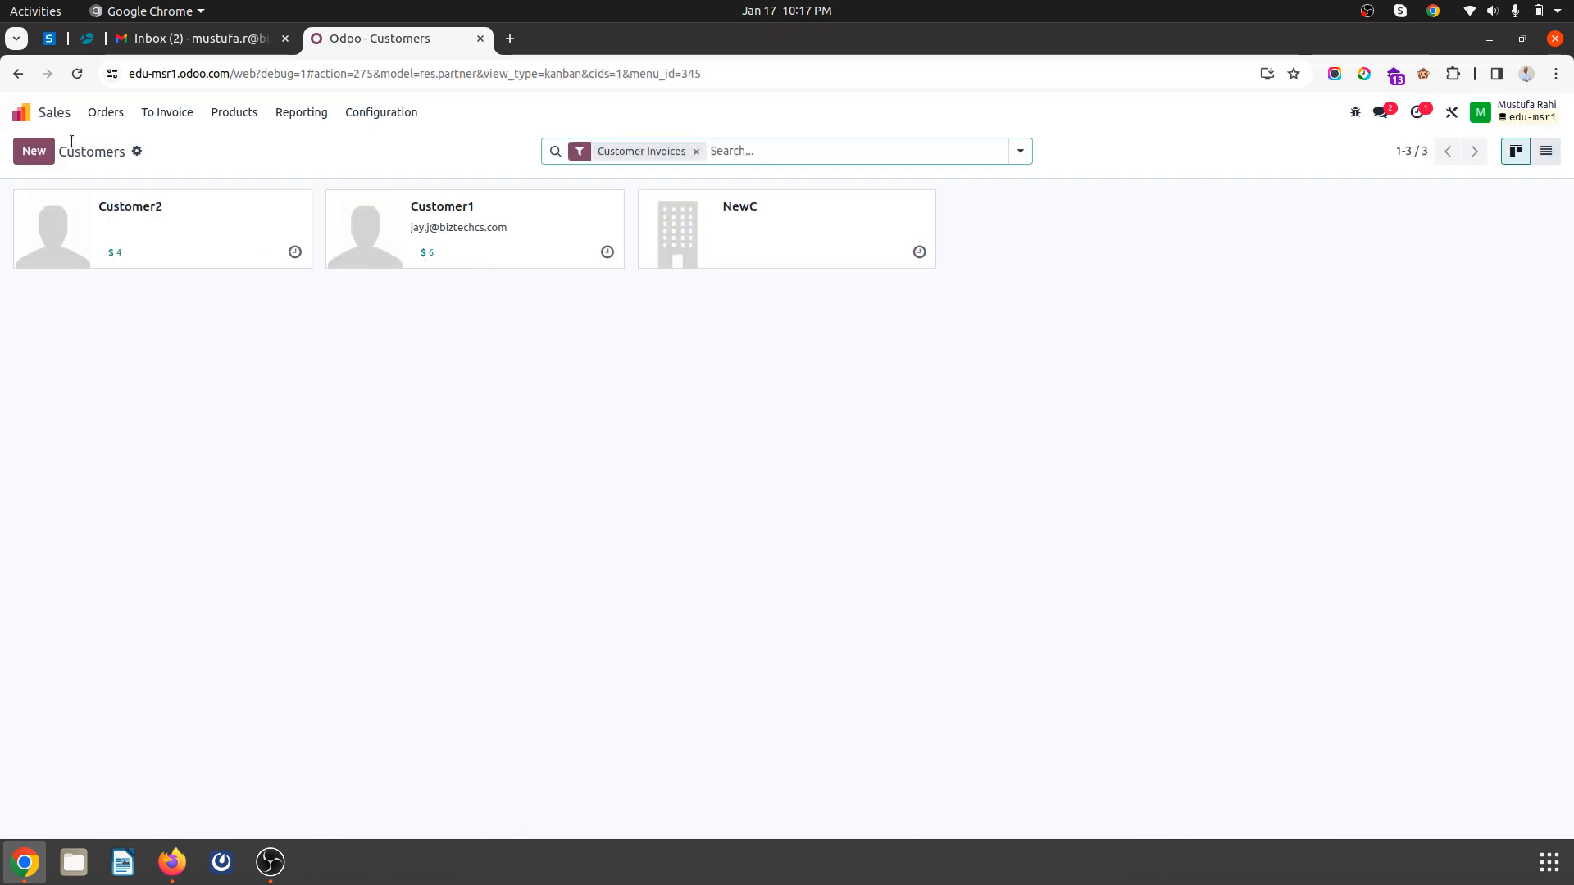
{"action": "left_click", "coordinate": [34, 151]}
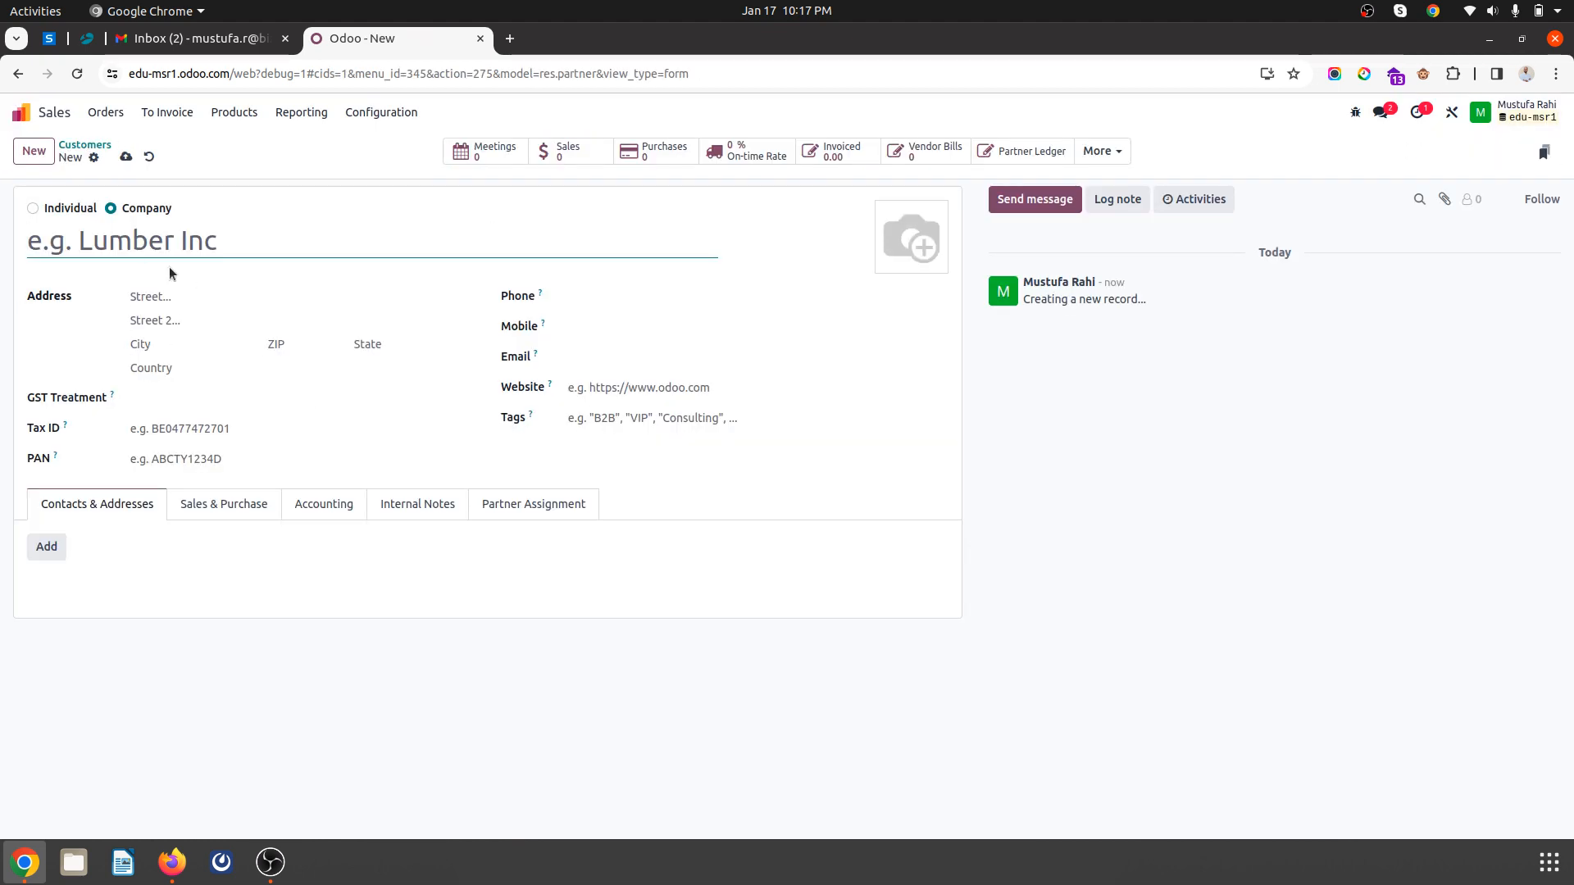
{"action": "left_click", "coordinate": [223, 504]}
{"action": "left_click", "coordinate": [147, 685]}
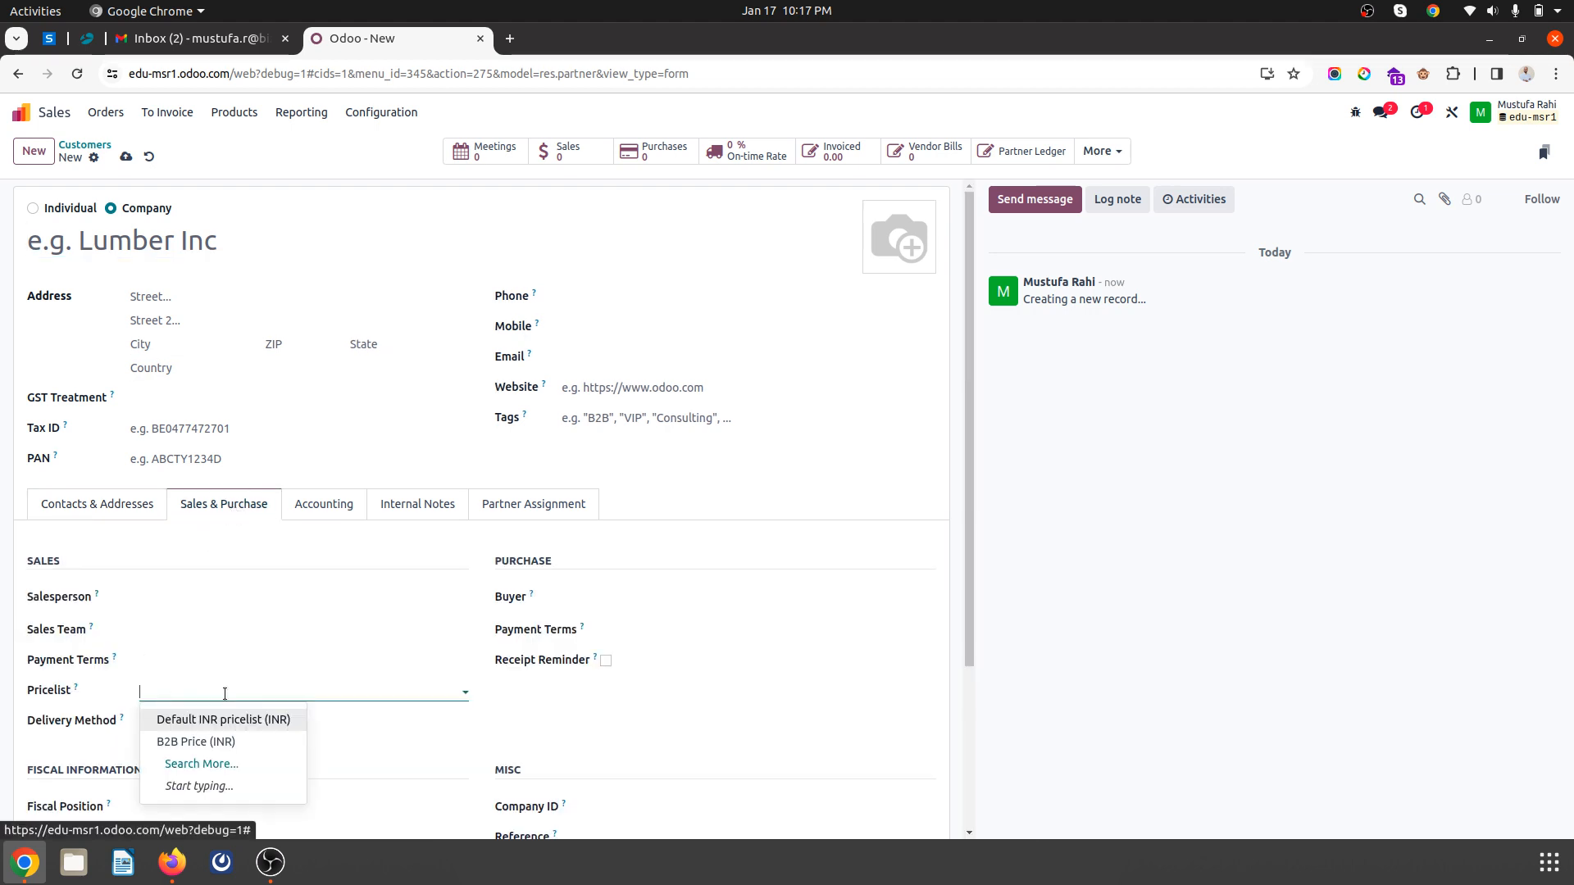
{"action": "left_click", "coordinate": [246, 743]}
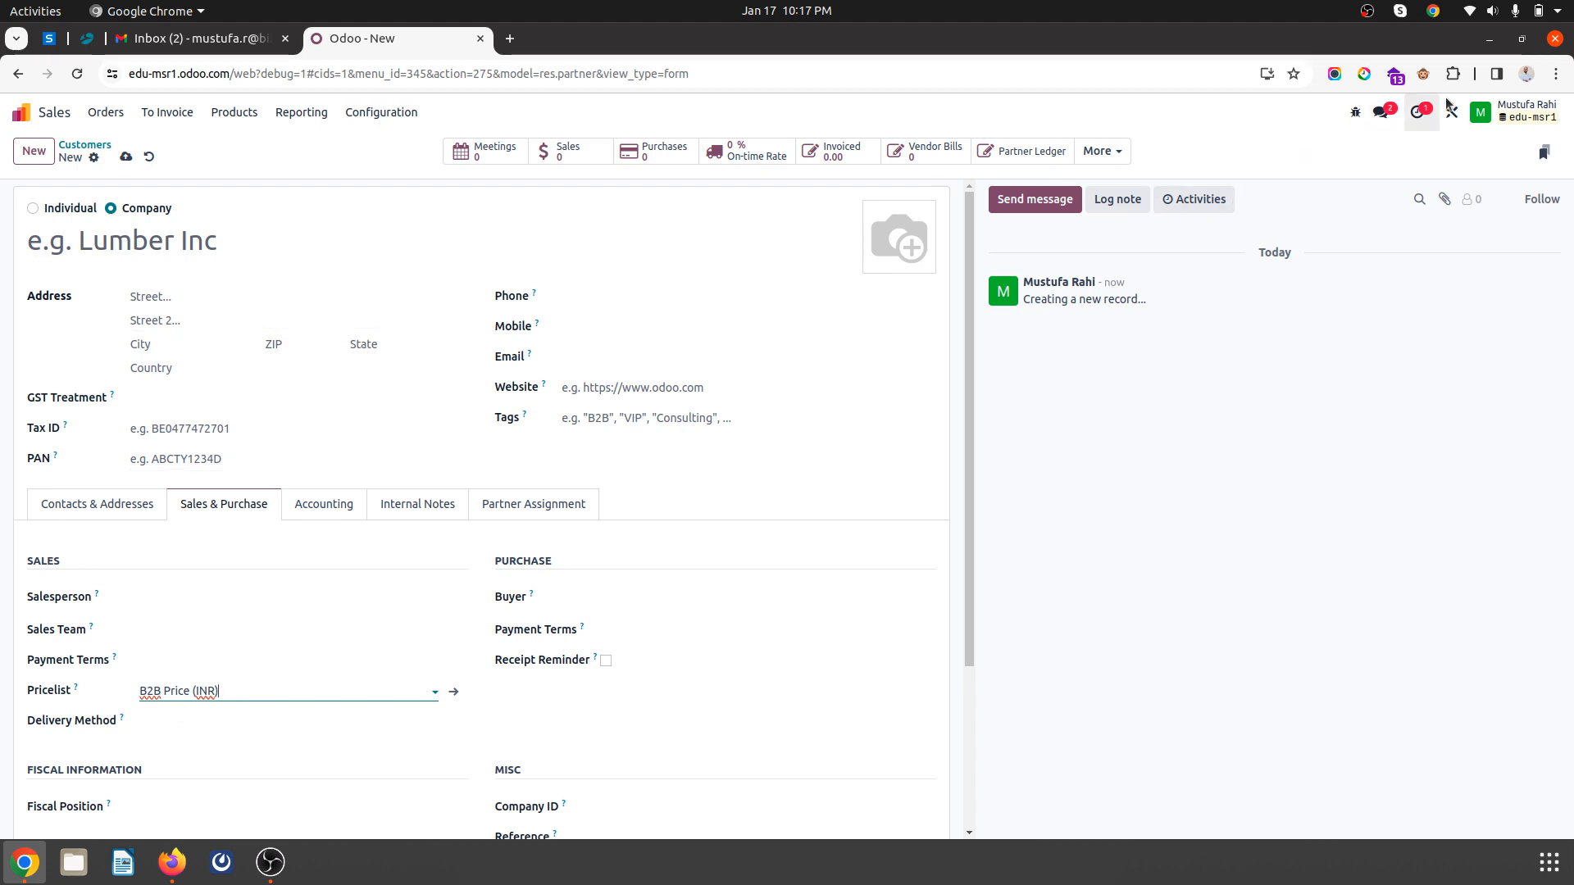
- Save B2B Price (INR) as the default Pricelist for all users via Set Defaults
{"action": "left_click", "coordinate": [1357, 114]}
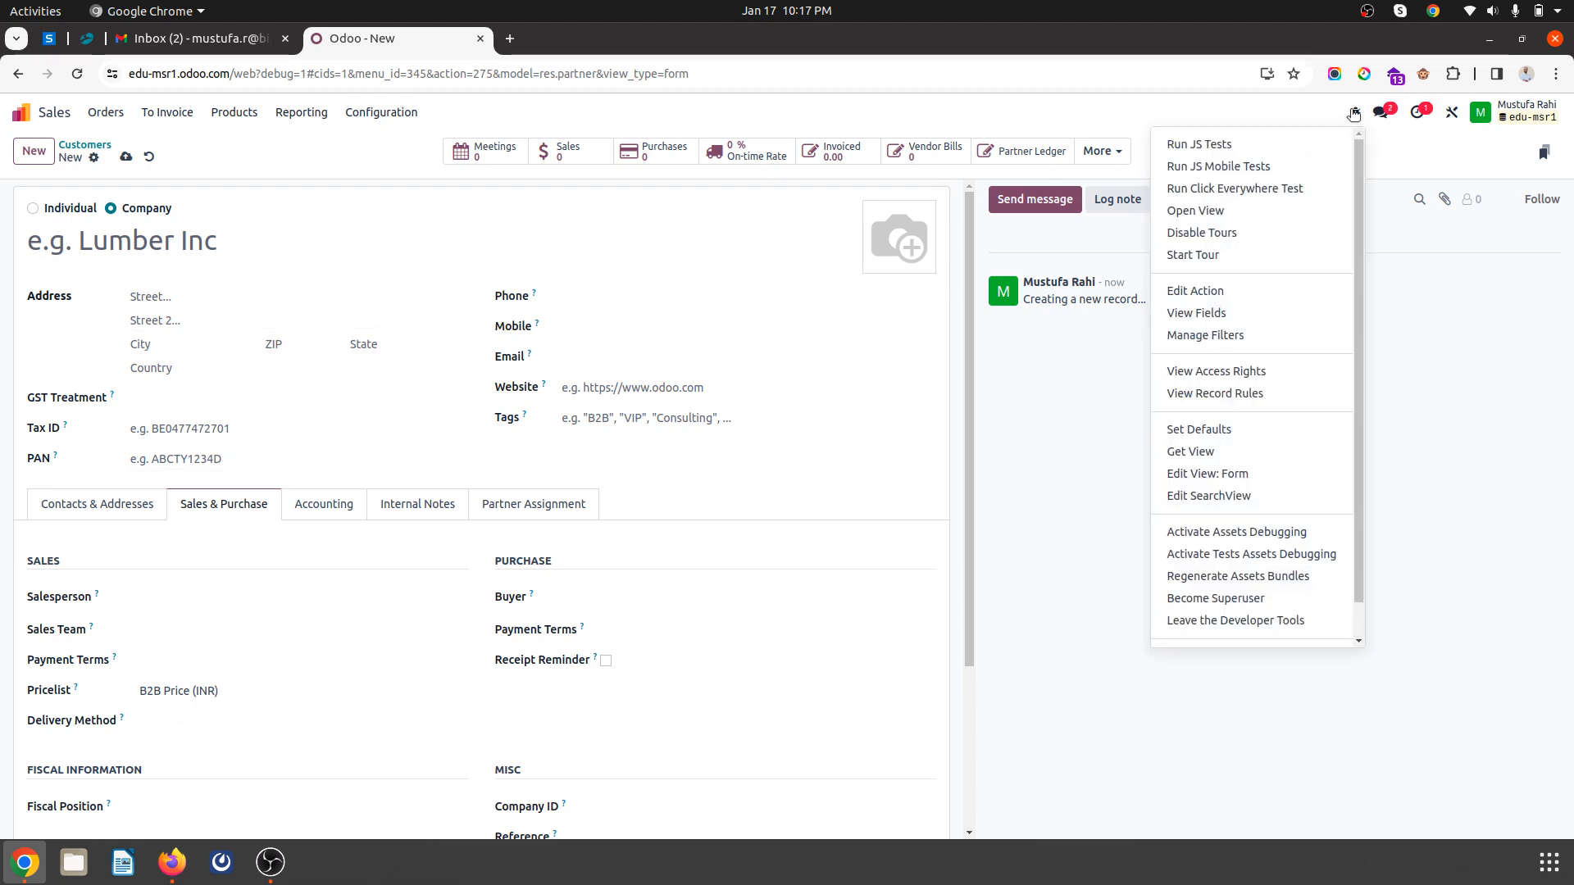
{"action": "left_click", "coordinate": [1230, 429]}
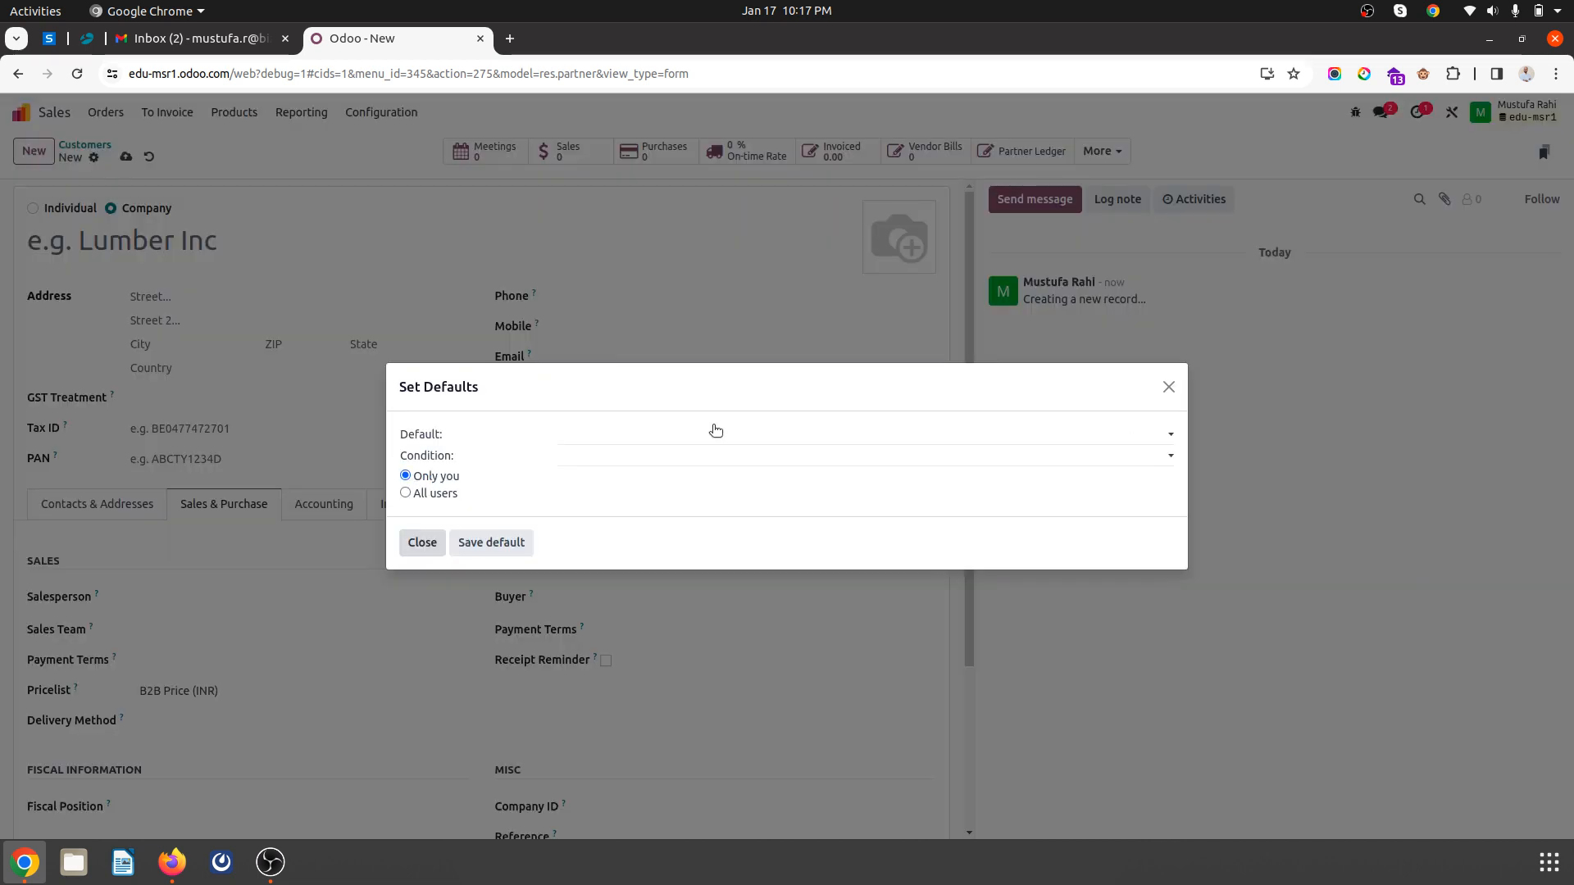
{"action": "left_click", "coordinate": [677, 441]}
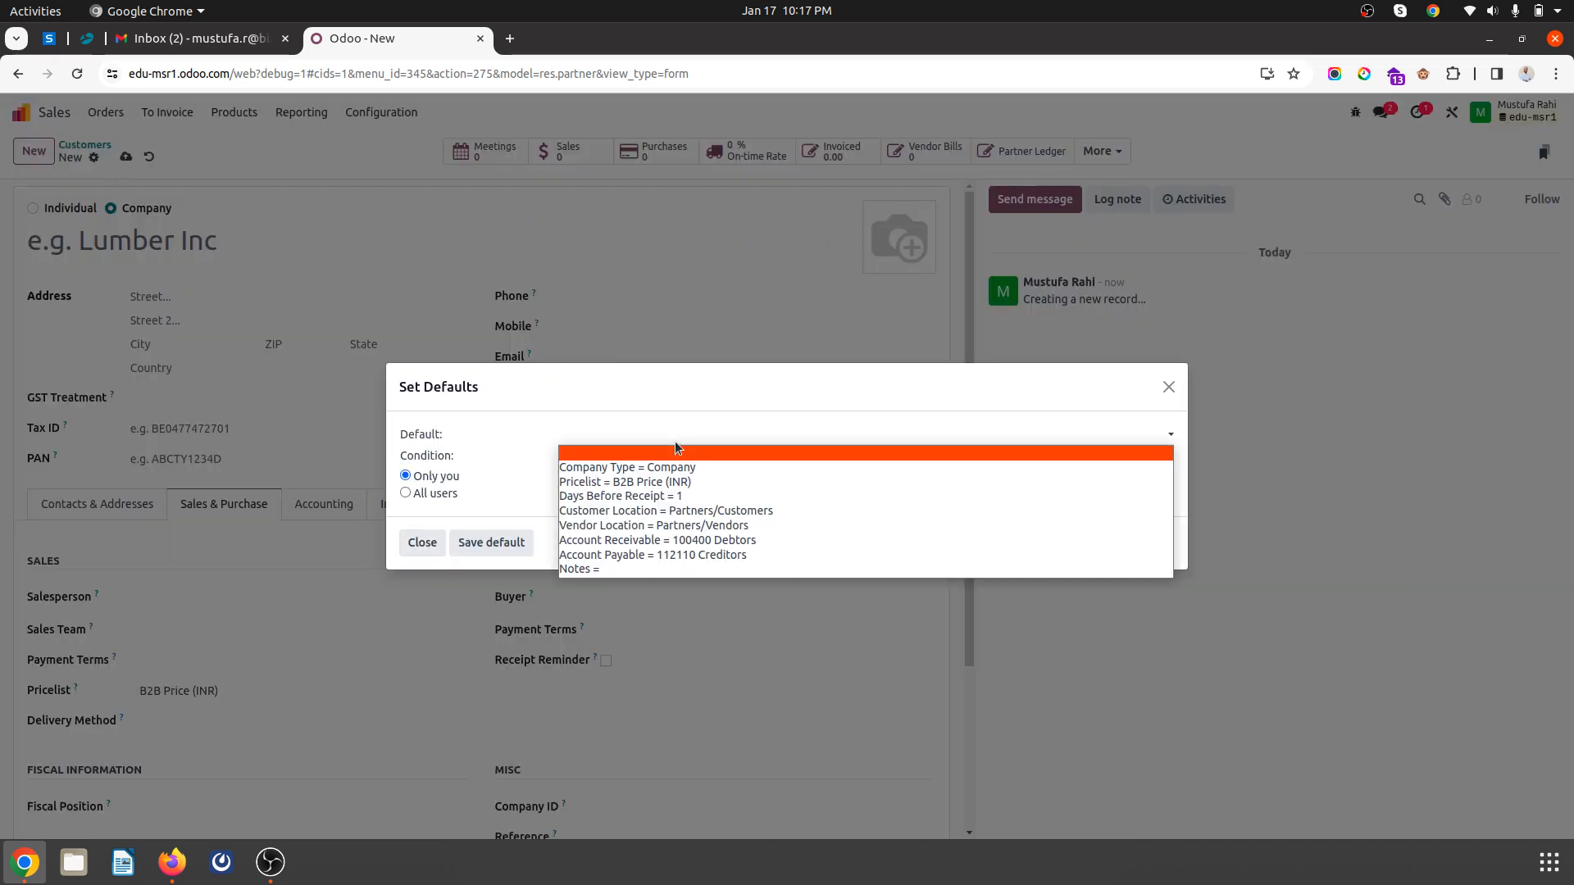
{"action": "left_click", "coordinate": [677, 484]}
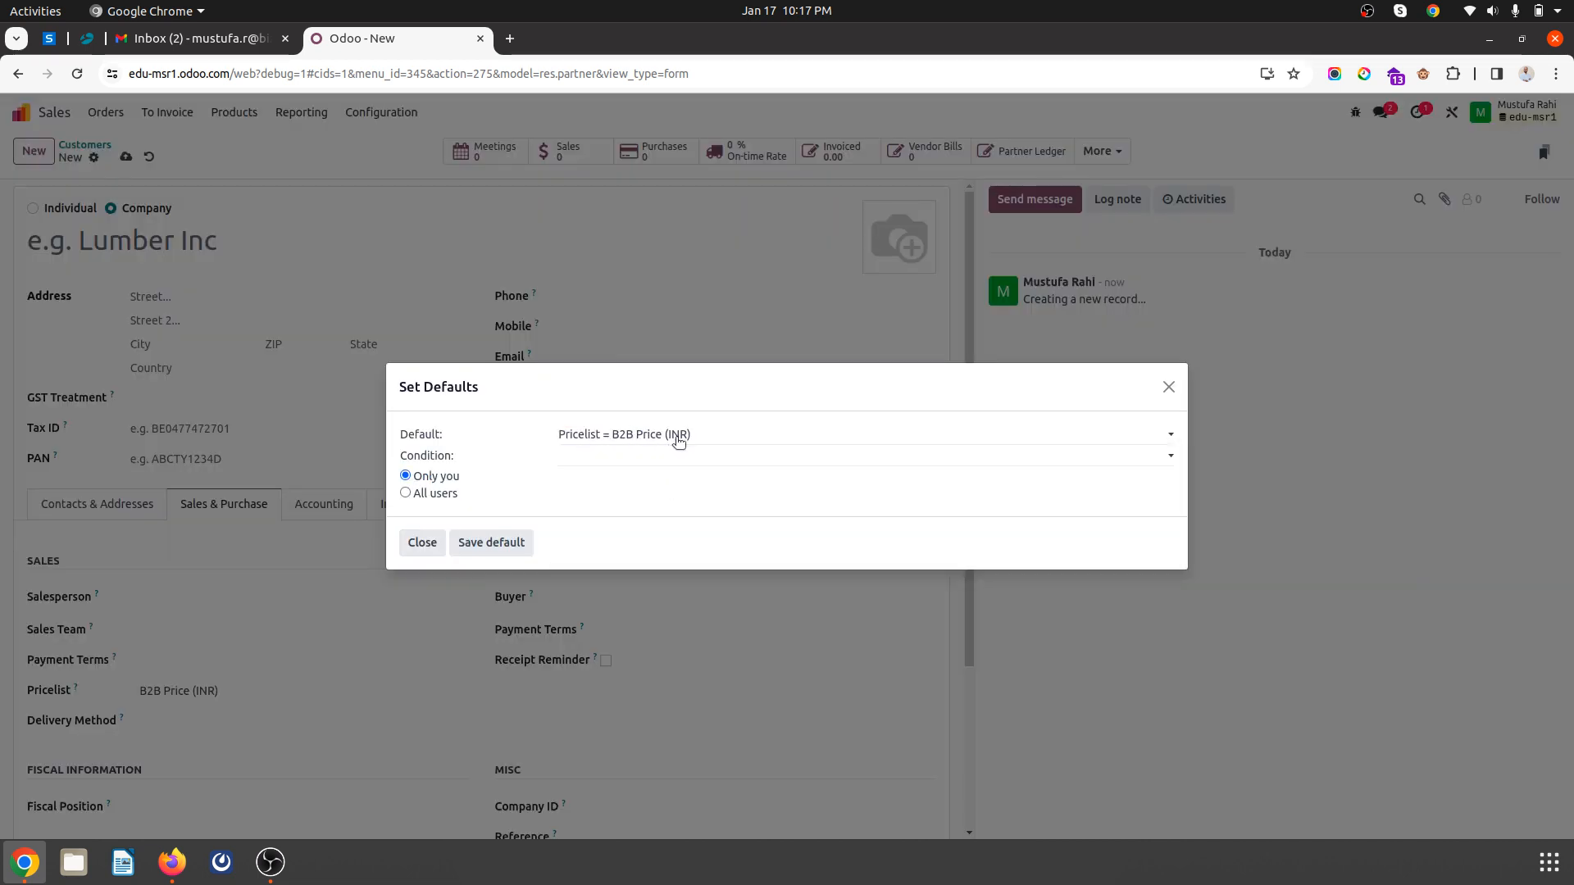
{"action": "left_click", "coordinate": [438, 495]}
{"action": "left_click", "coordinate": [512, 543]}
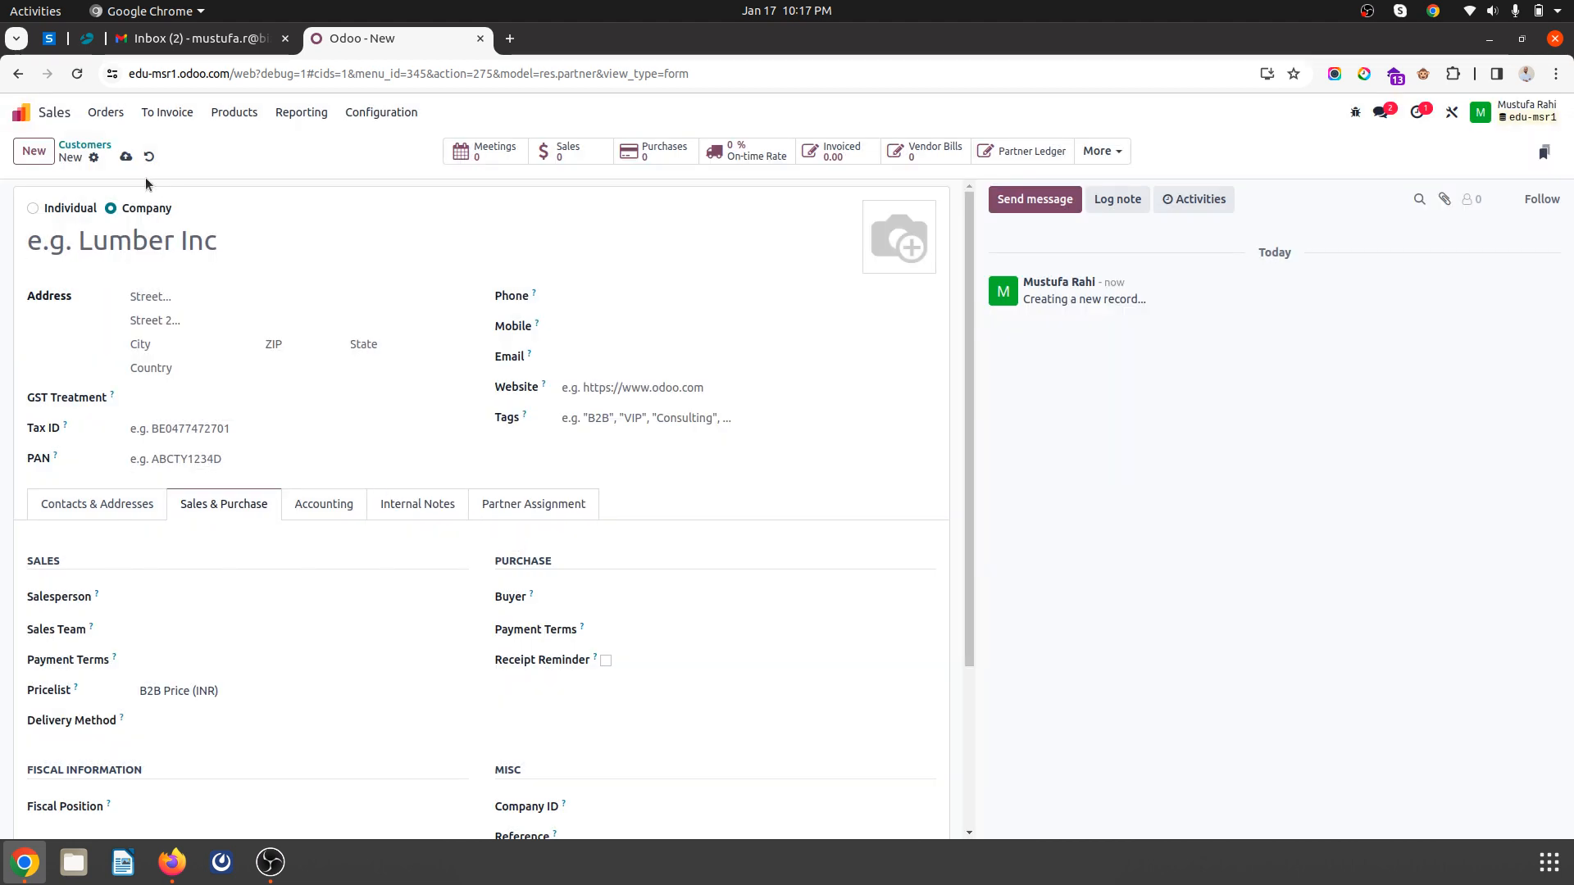
- Name the company customer NC and save it, then discard a new empty record
{"action": "left_click", "coordinate": [125, 156]}
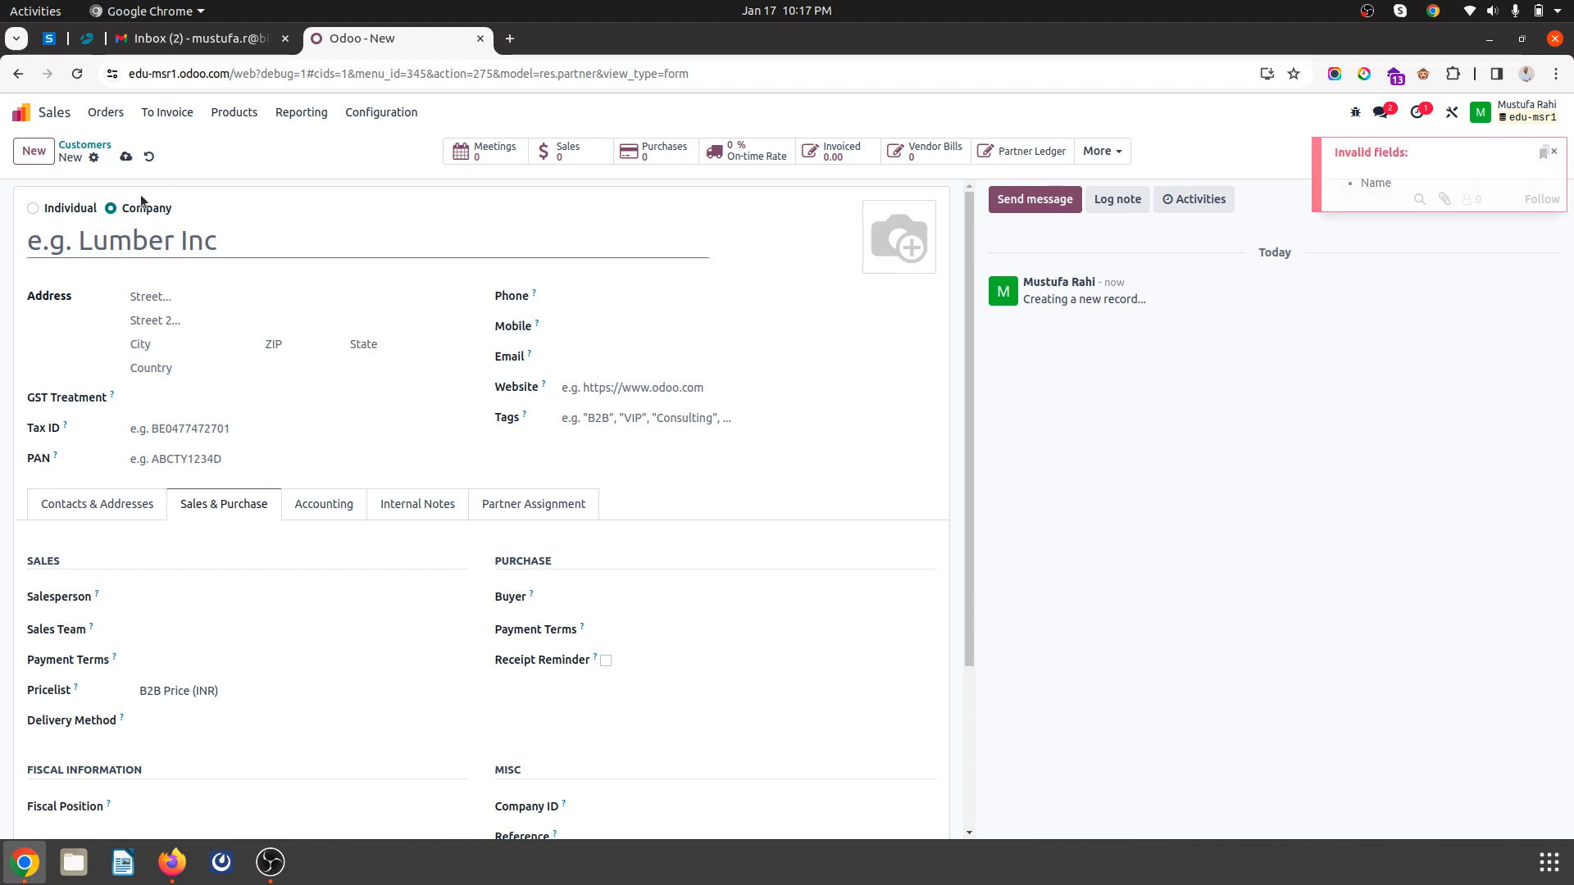
{"action": "left_click", "coordinate": [151, 240]}
{"action": "type", "text": "NC"}
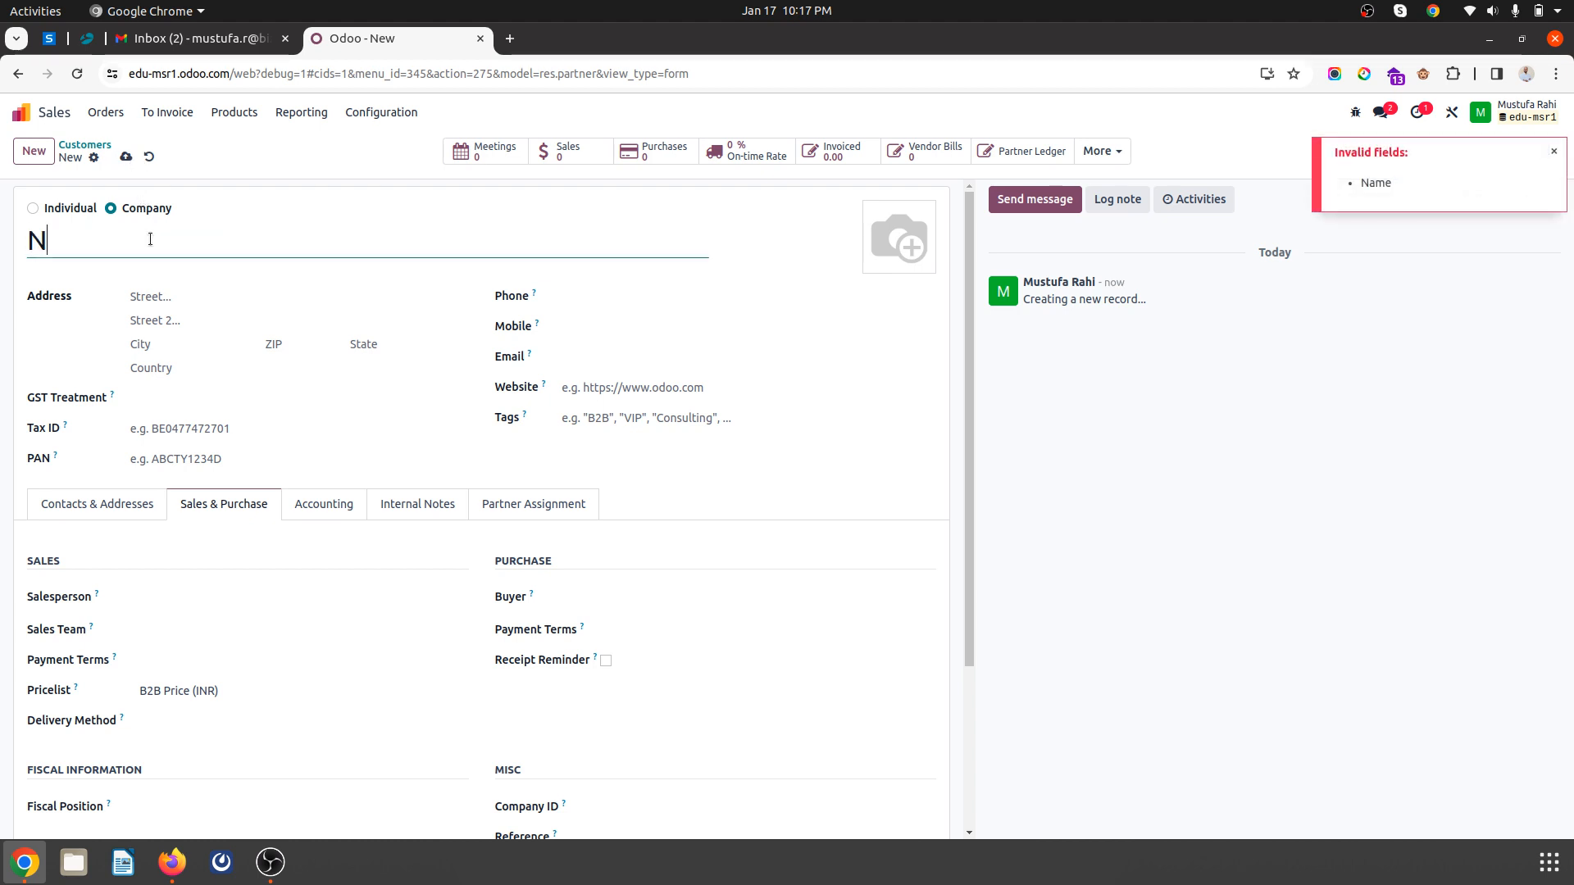
{"action": "left_click", "coordinate": [127, 156]}
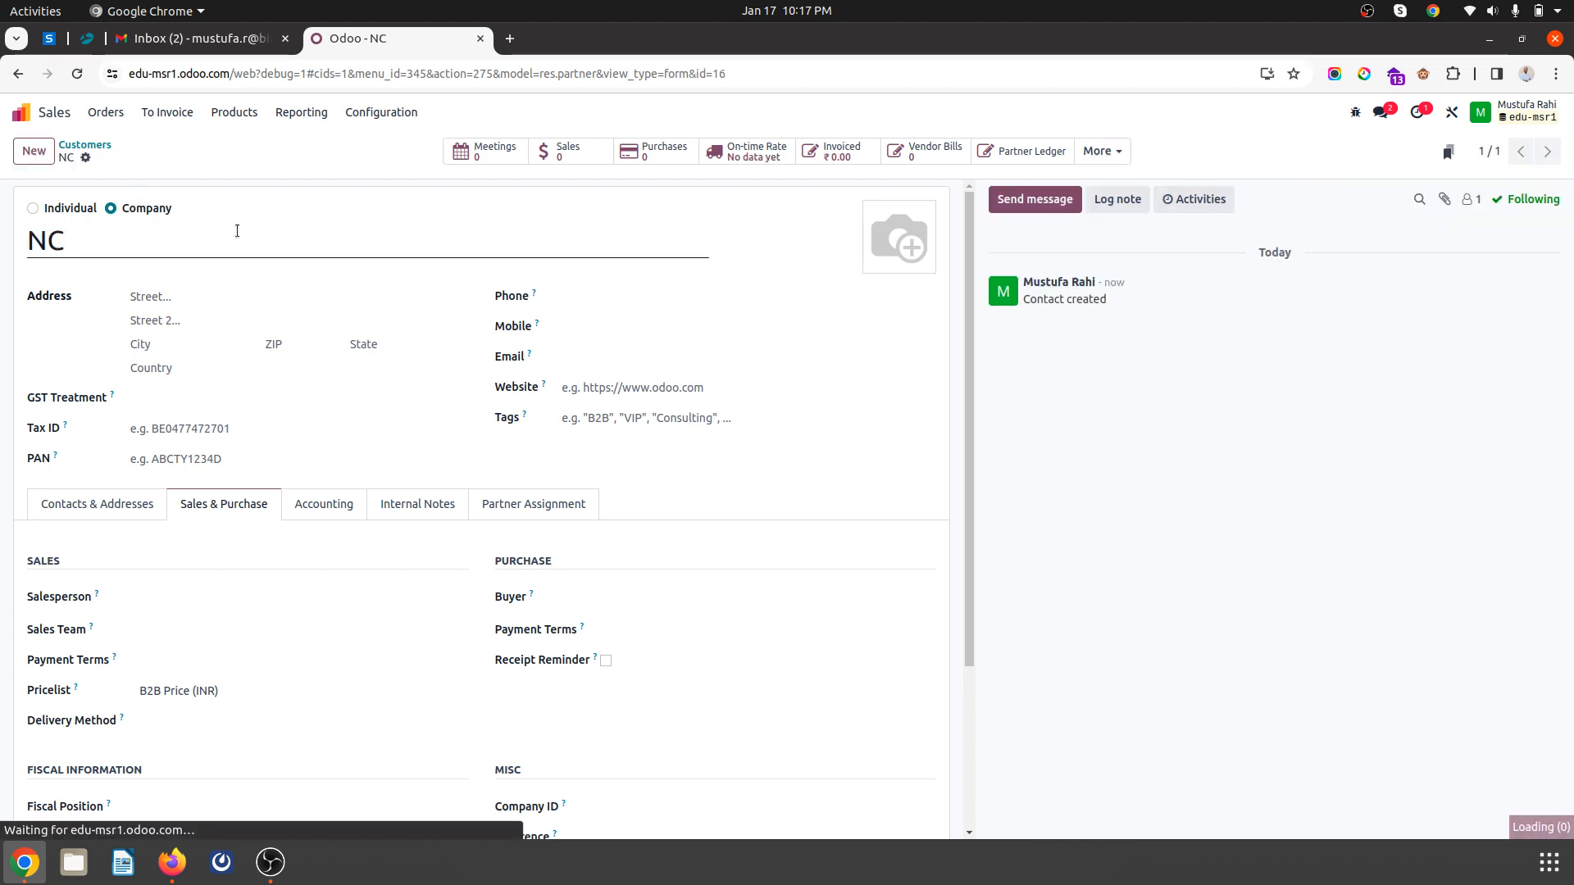
{"action": "left_click", "coordinate": [34, 151]}
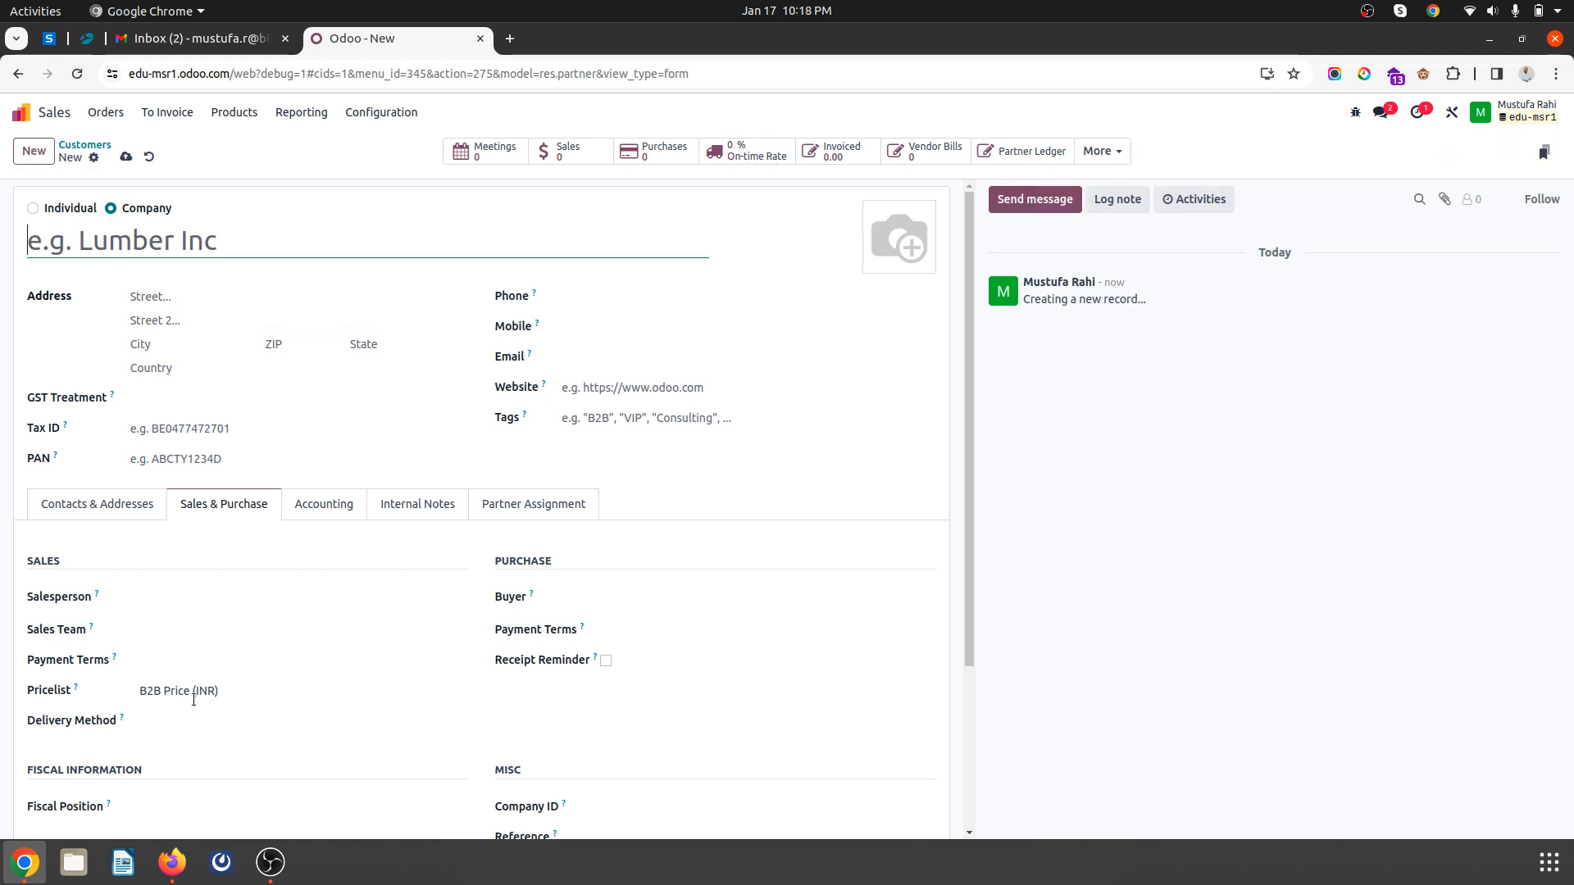
{"action": "left_click", "coordinate": [149, 156]}
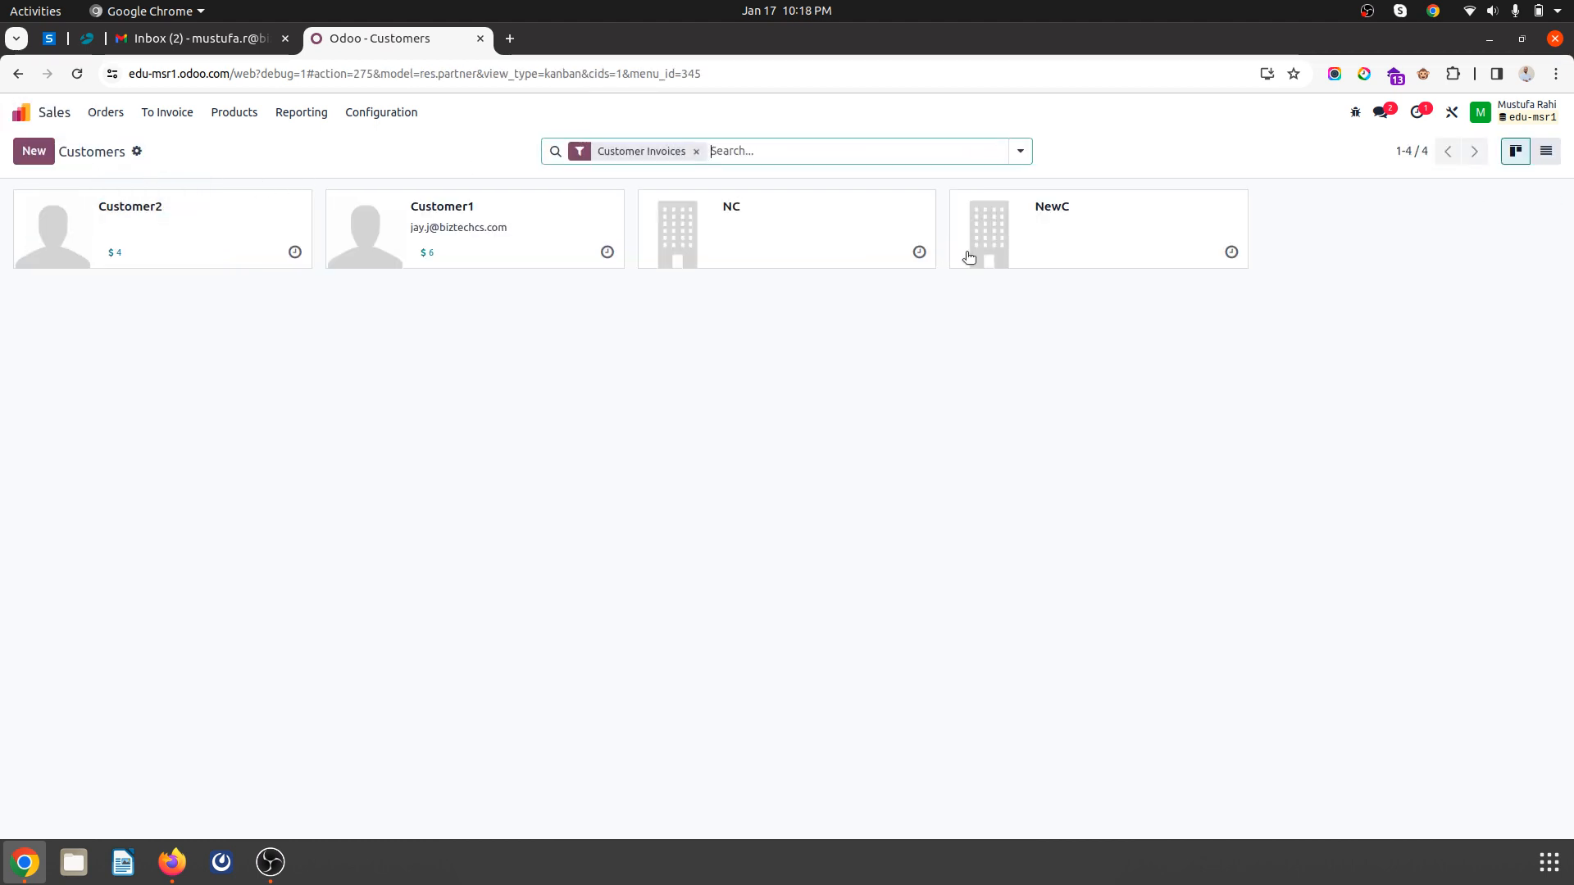
- In the storefront, open the Request Business Account page from the Gourmates product
{"action": "key", "text": "alt+Tab"}
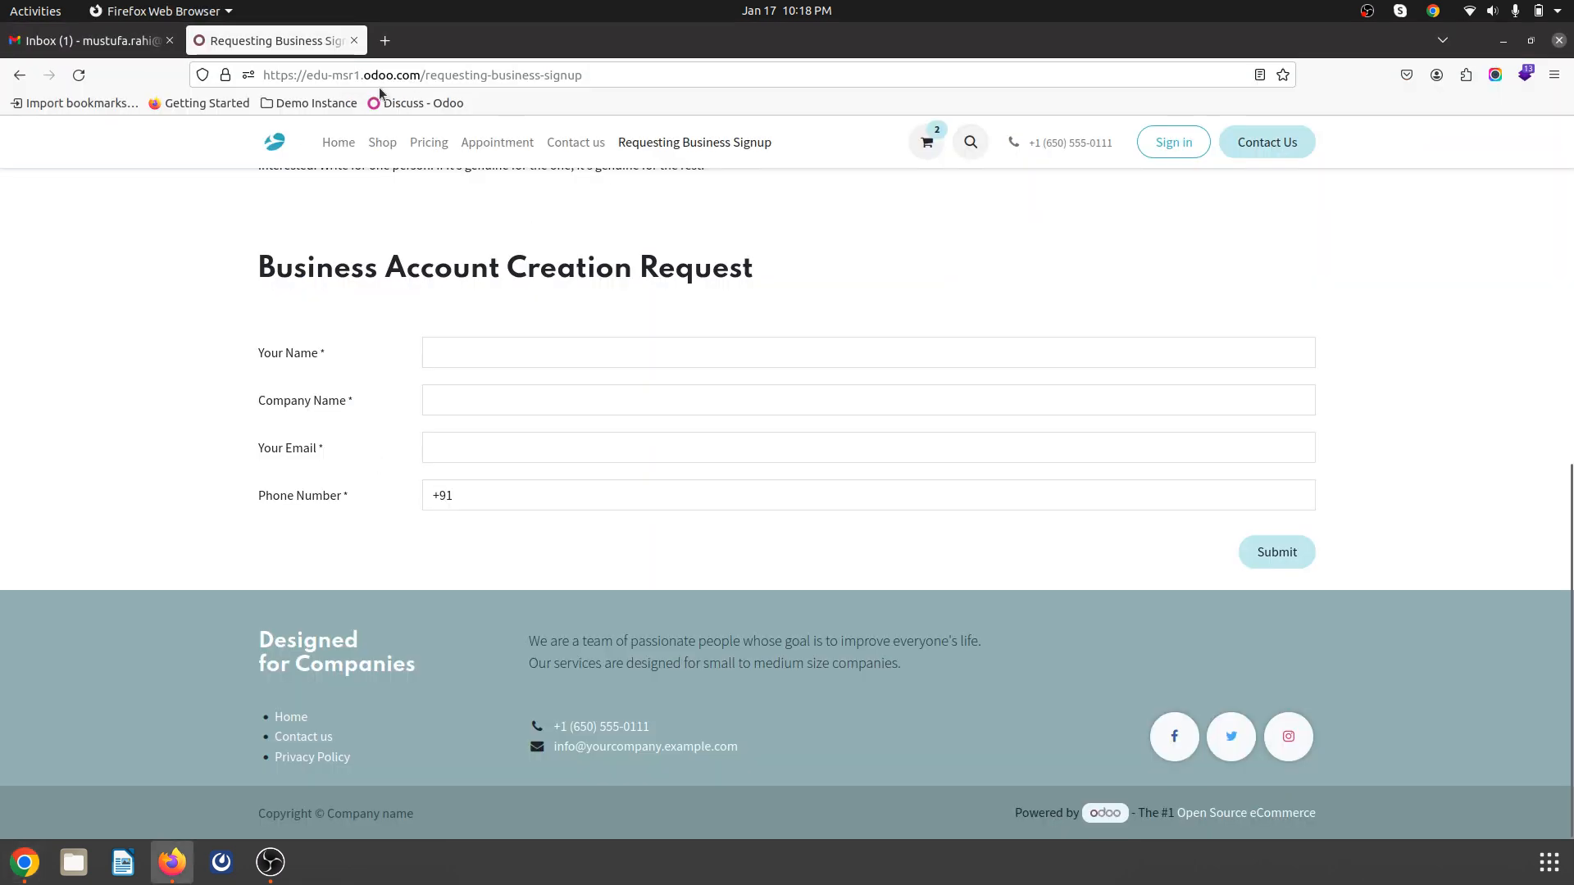
{"action": "left_click", "coordinate": [383, 143]}
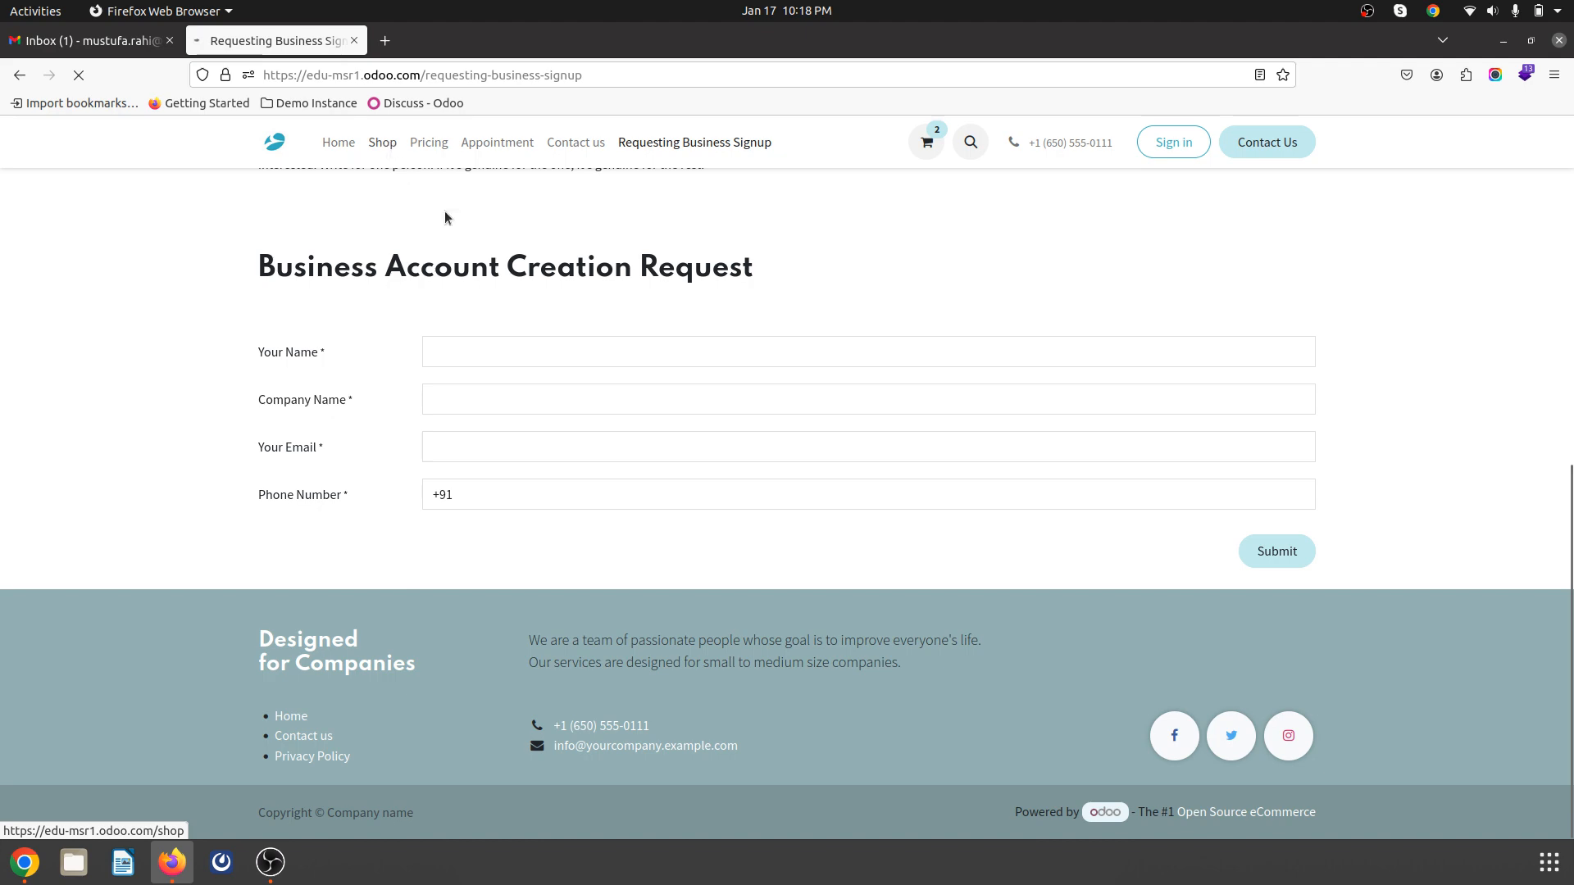
{"action": "left_click", "coordinate": [840, 337]}
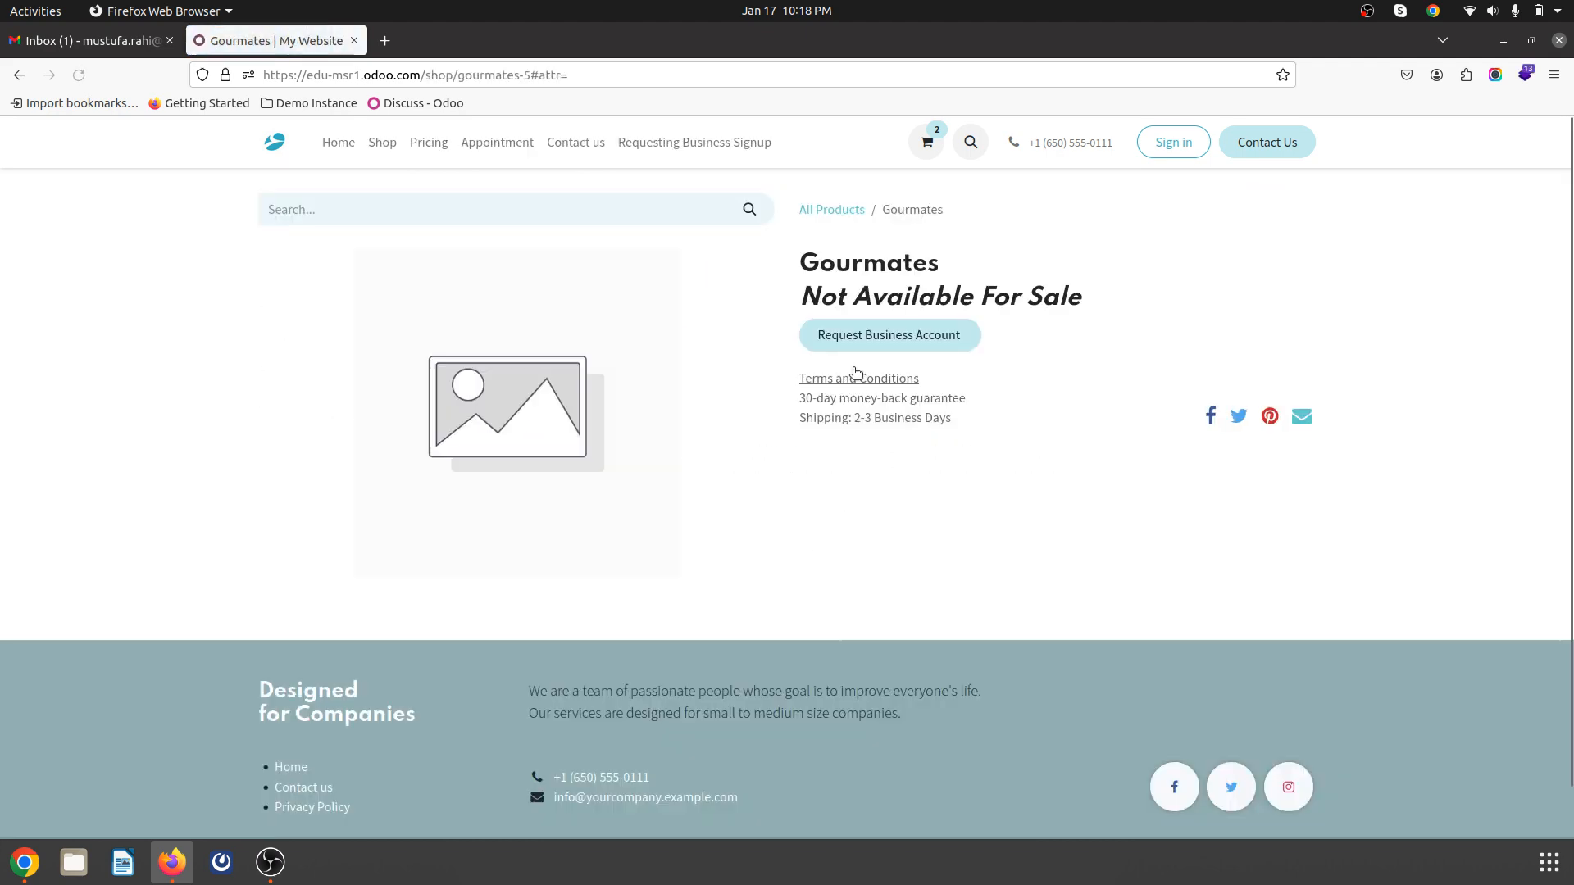
{"action": "left_click", "coordinate": [887, 338]}
{"action": "scroll", "coordinate": [671, 456], "scroll_direction": "down", "scroll_amount": 10}
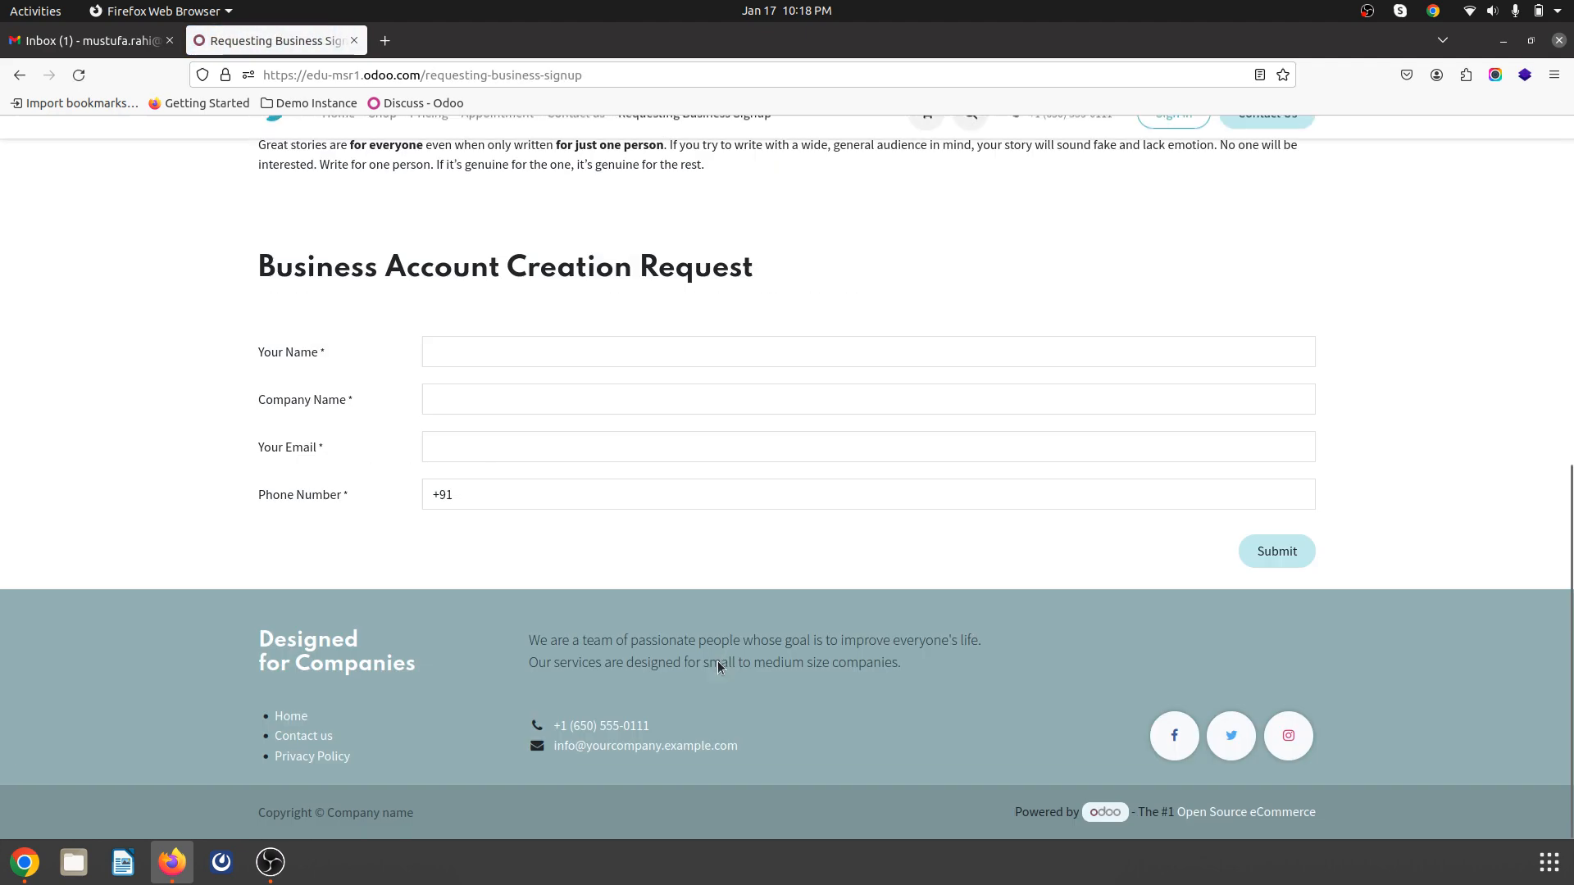
- Fill in the requester's name, company ABCL, e-mail and +91 phone, then submit the request
{"action": "left_click", "coordinate": [529, 351]}
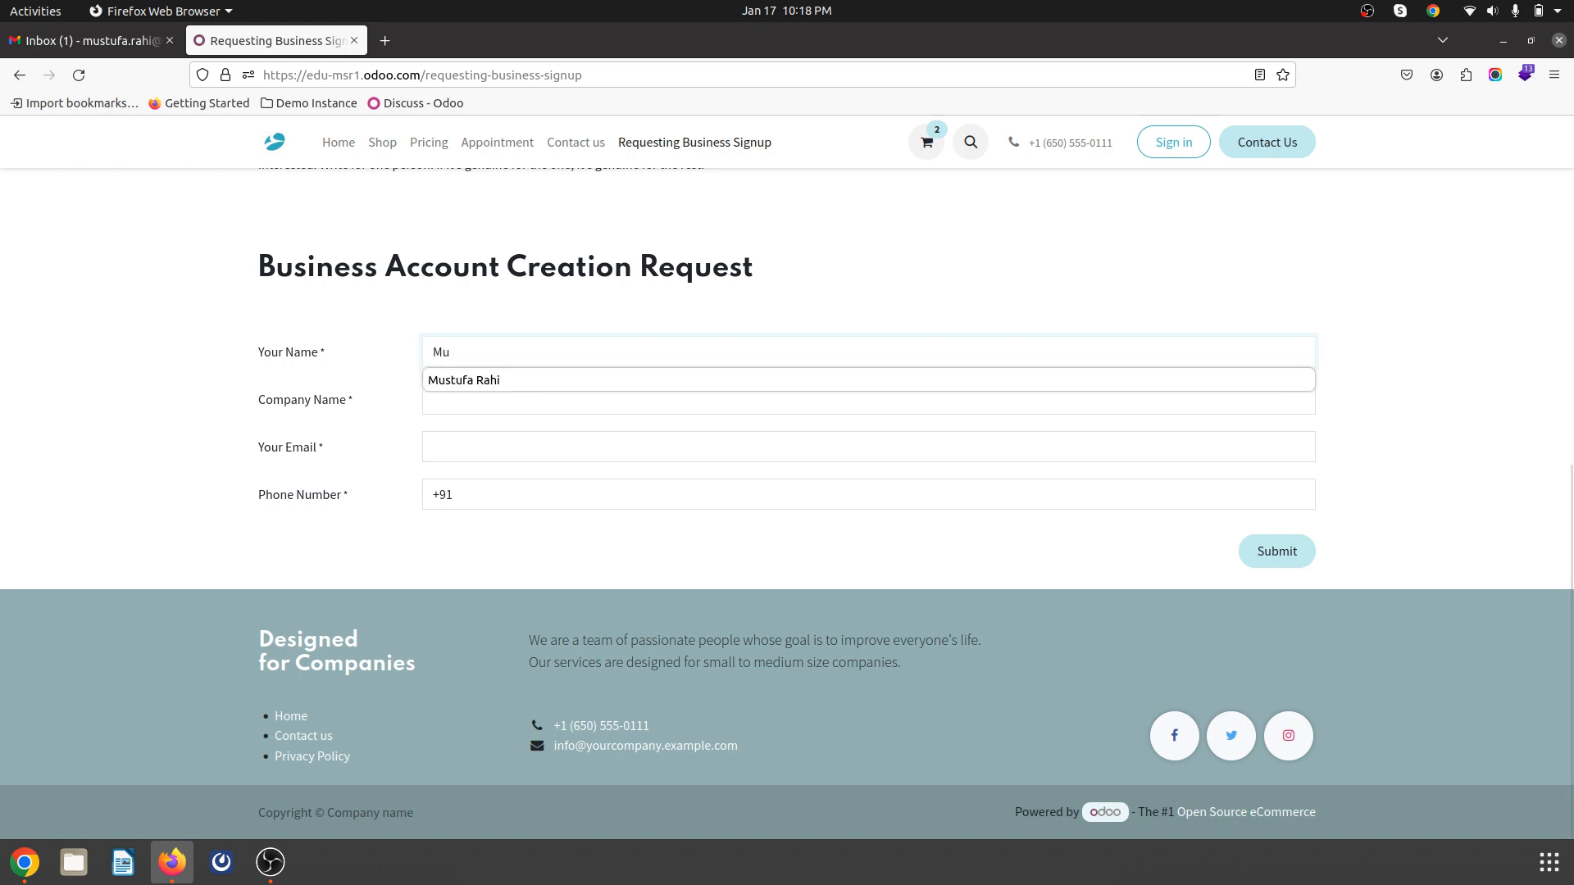
{"action": "key", "text": "Tab"}
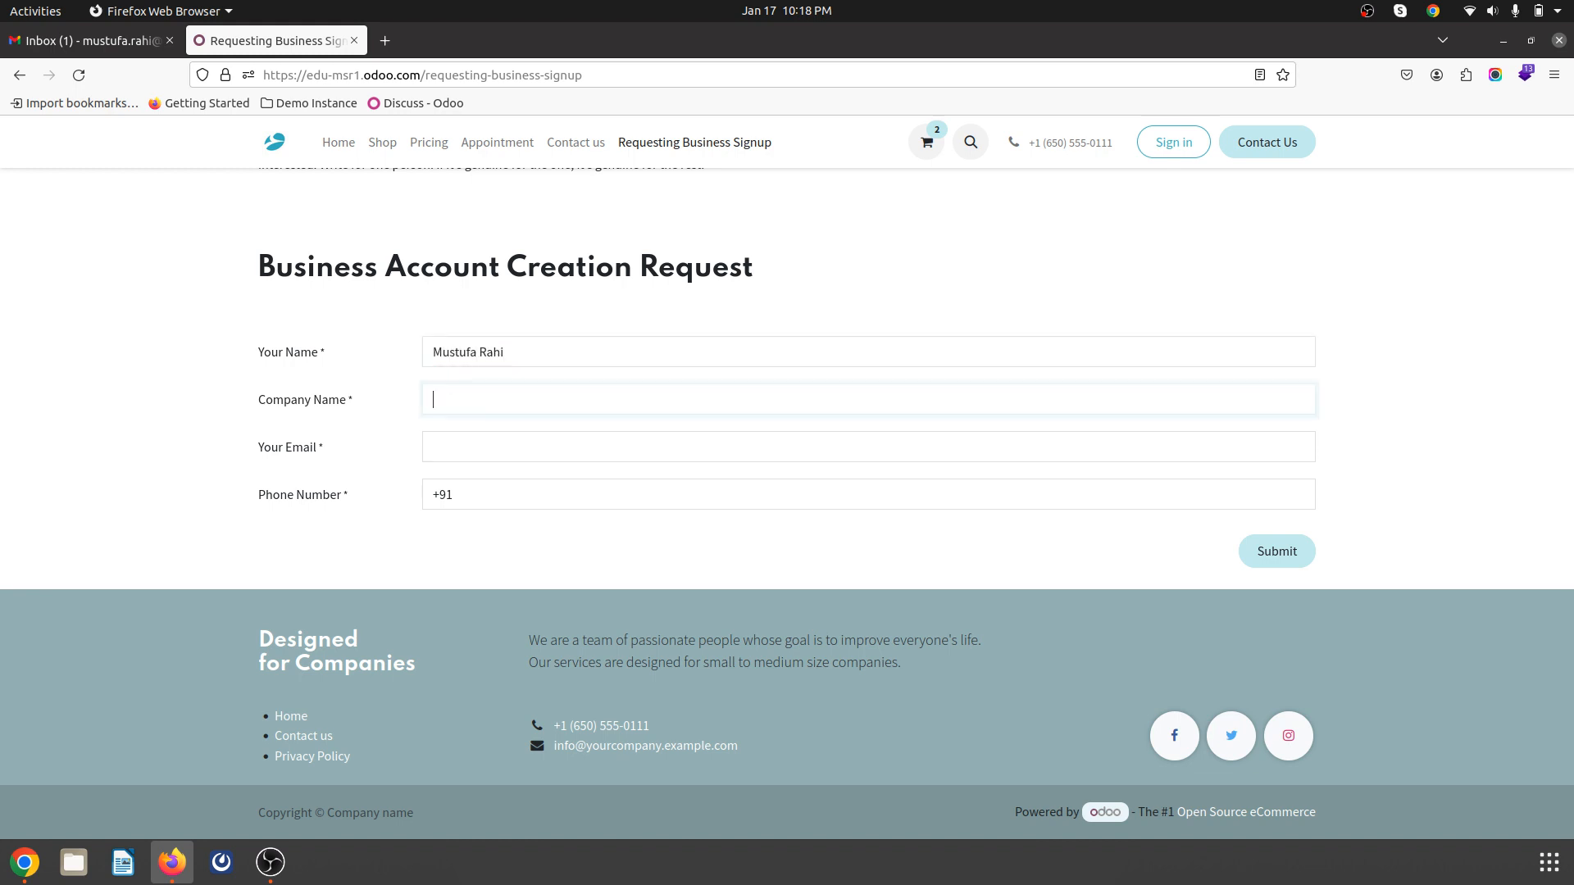
{"action": "type", "text": "ABCL"}
{"action": "key", "text": "Tab"}
{"action": "type", "text": "mustuf"}
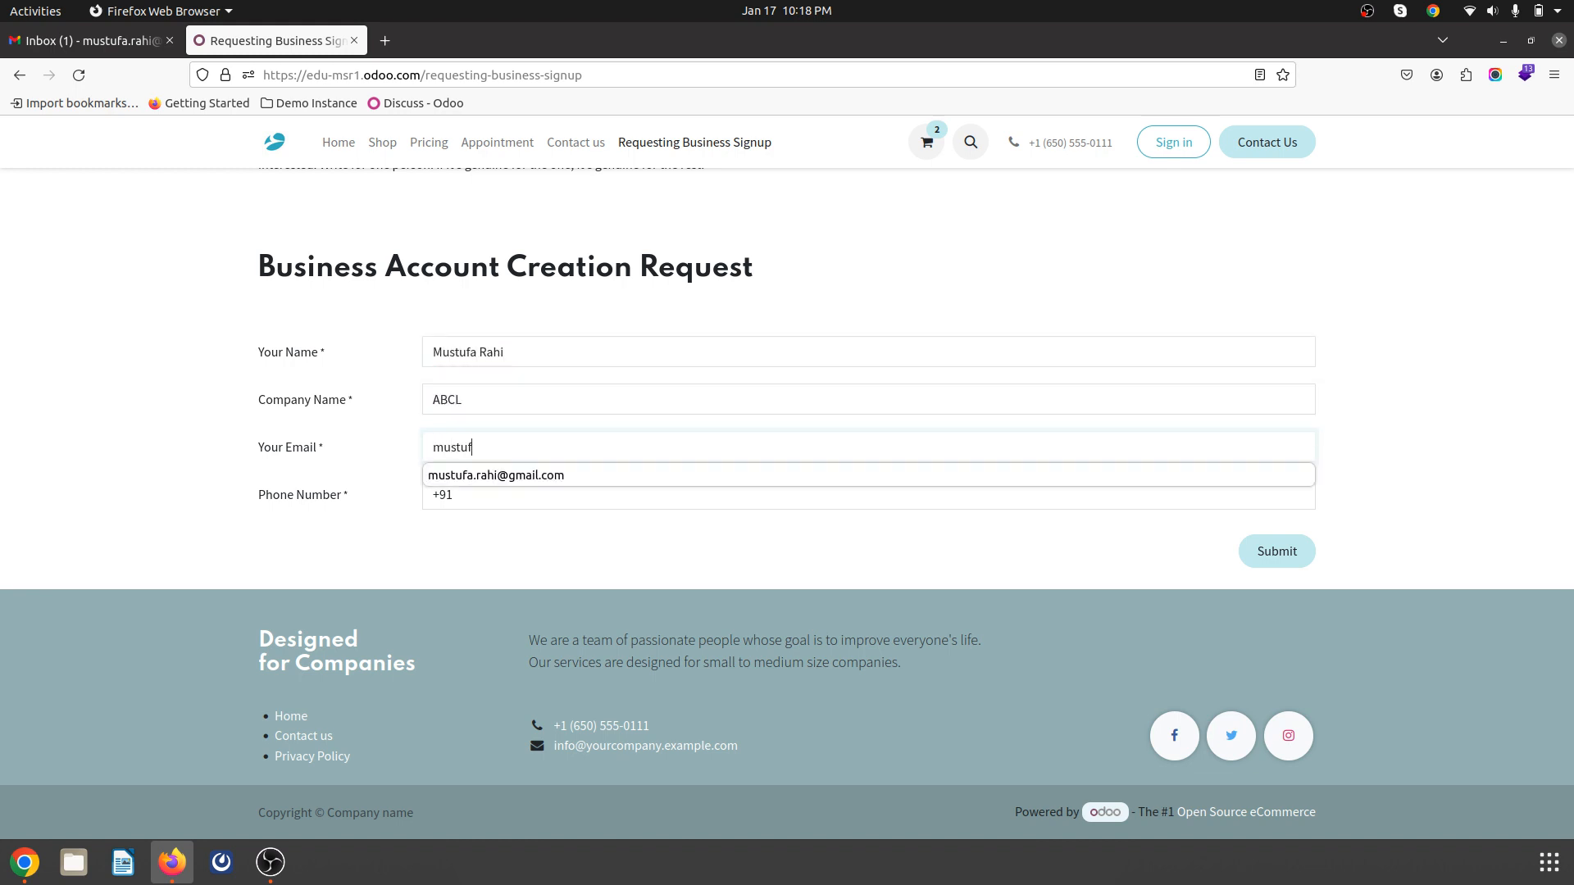
{"action": "key", "text": "Down"}
{"action": "key", "text": "Return"}
{"action": "key", "text": "Tab"}
{"action": "key", "text": "Right"}
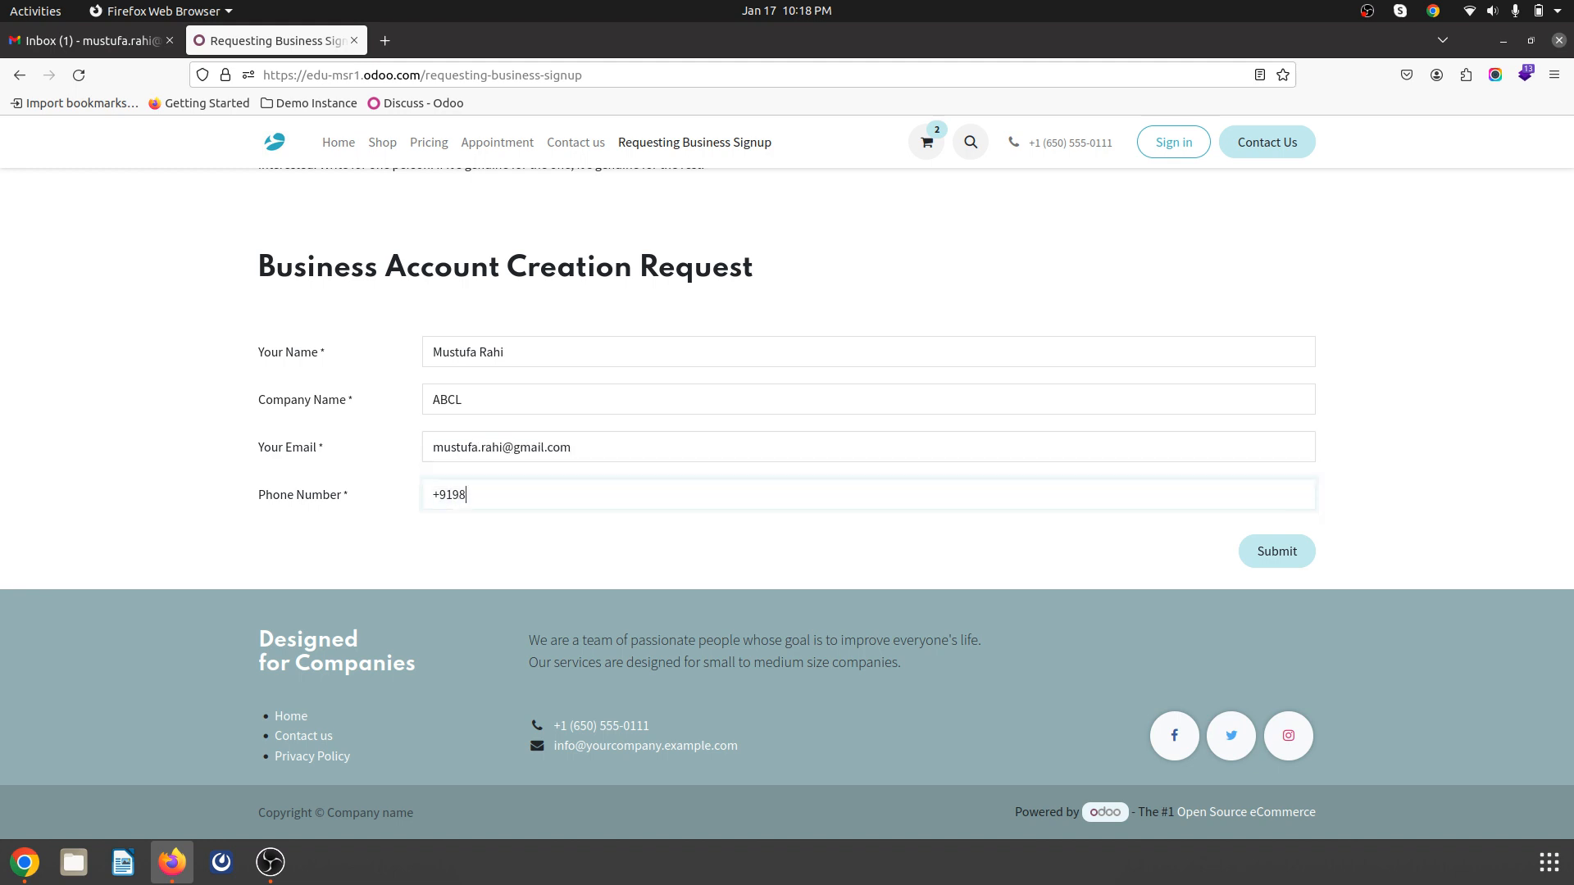
{"action": "left_click", "coordinate": [1291, 552]}
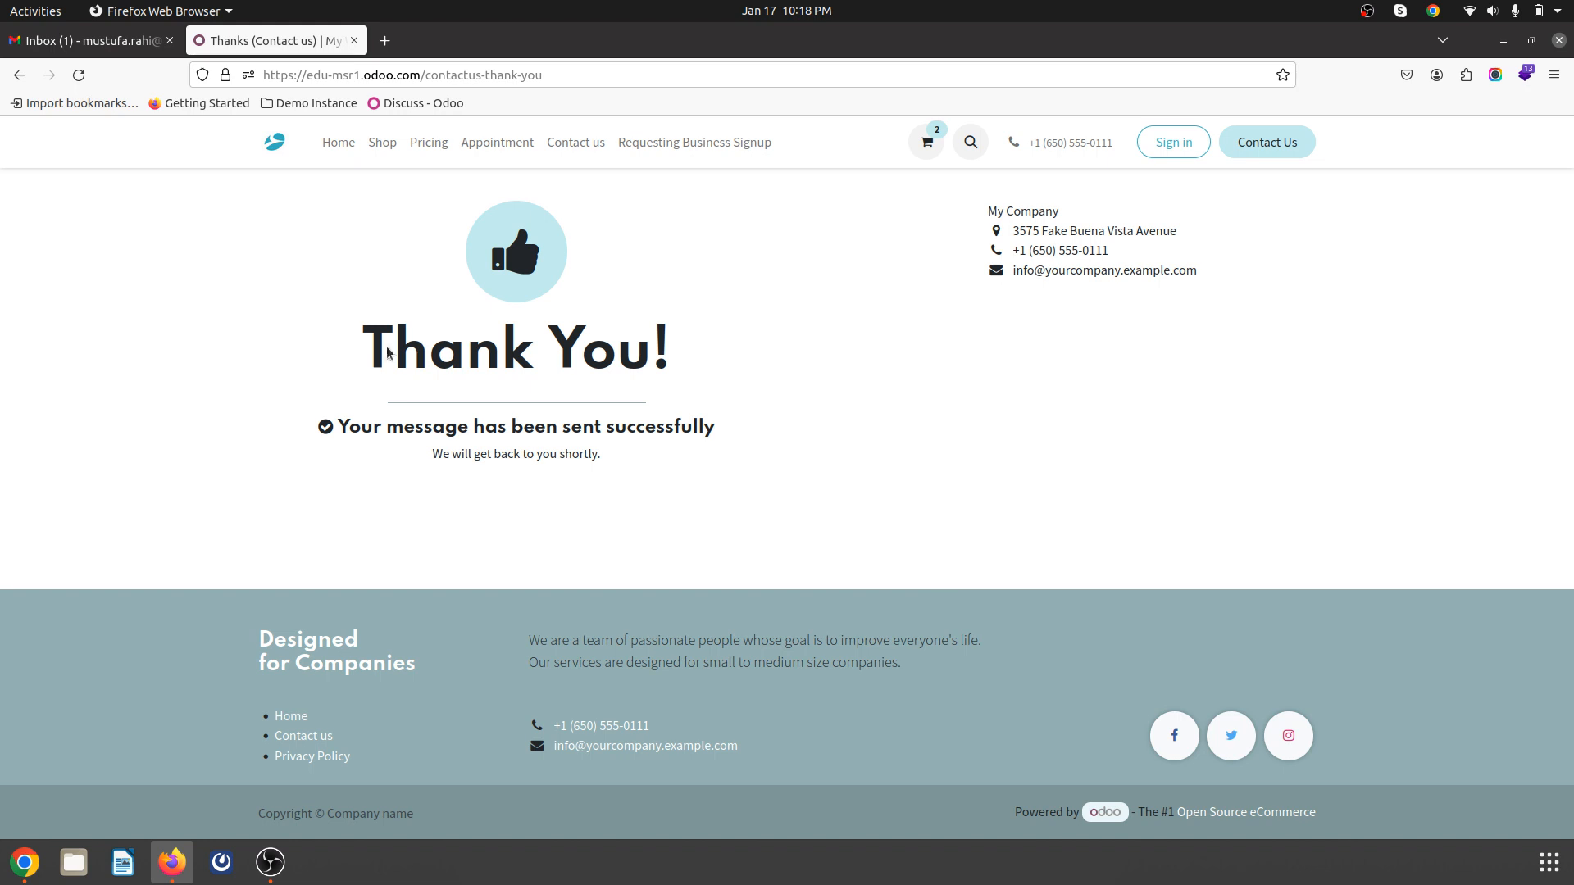
{"action": "key", "text": "alt+Tab"}
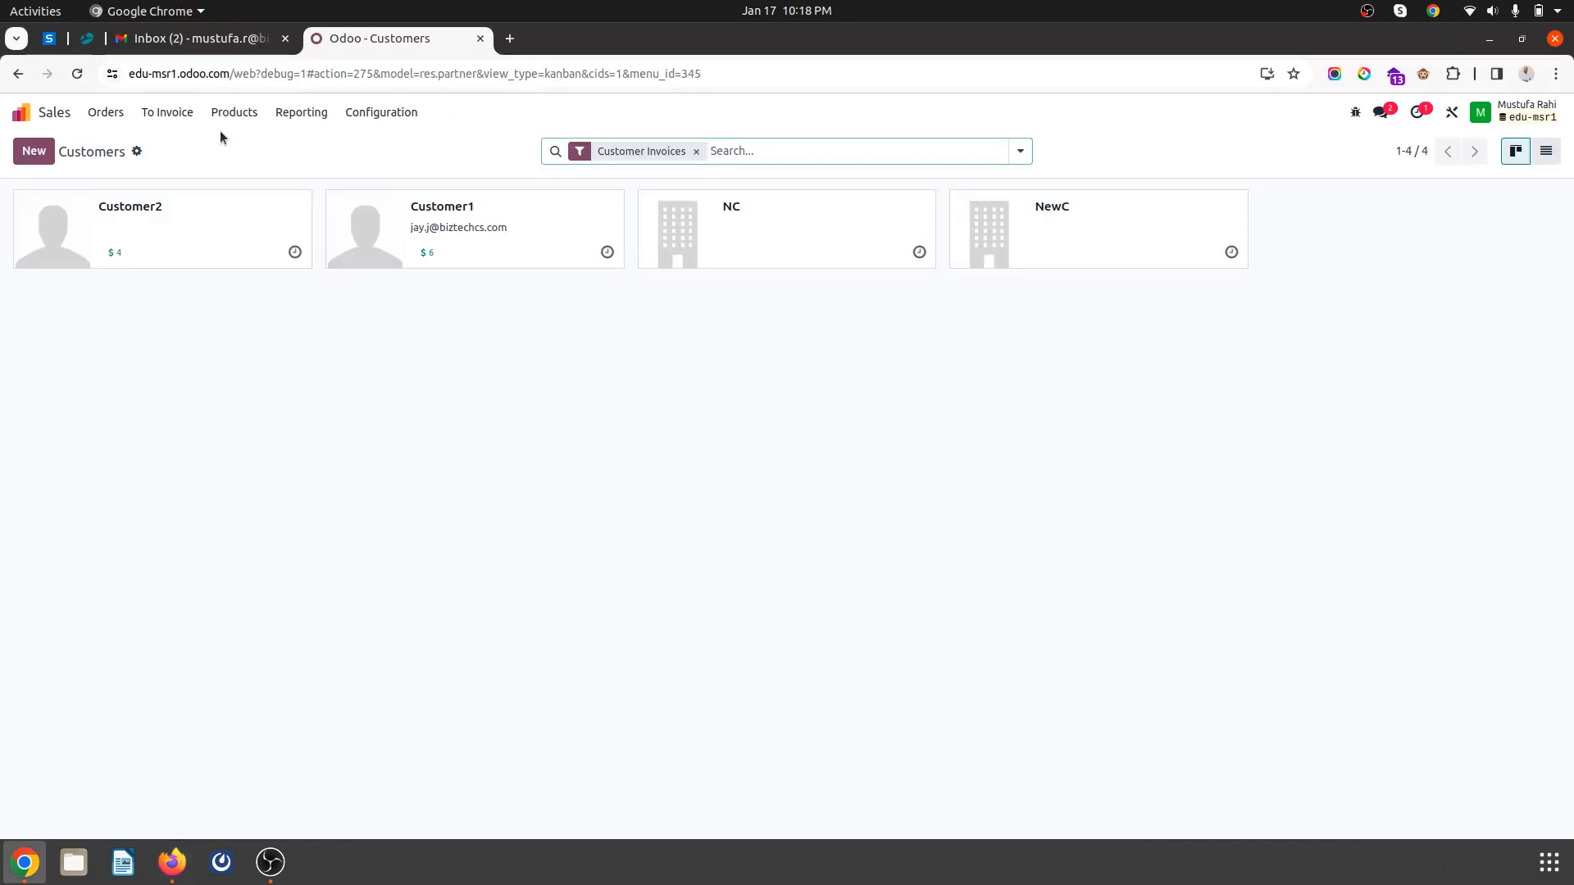
- Open the new ABCL customer and check its Sales & Purchase pricelist, B2B Price (INR)
{"action": "left_click", "coordinate": [696, 151]}
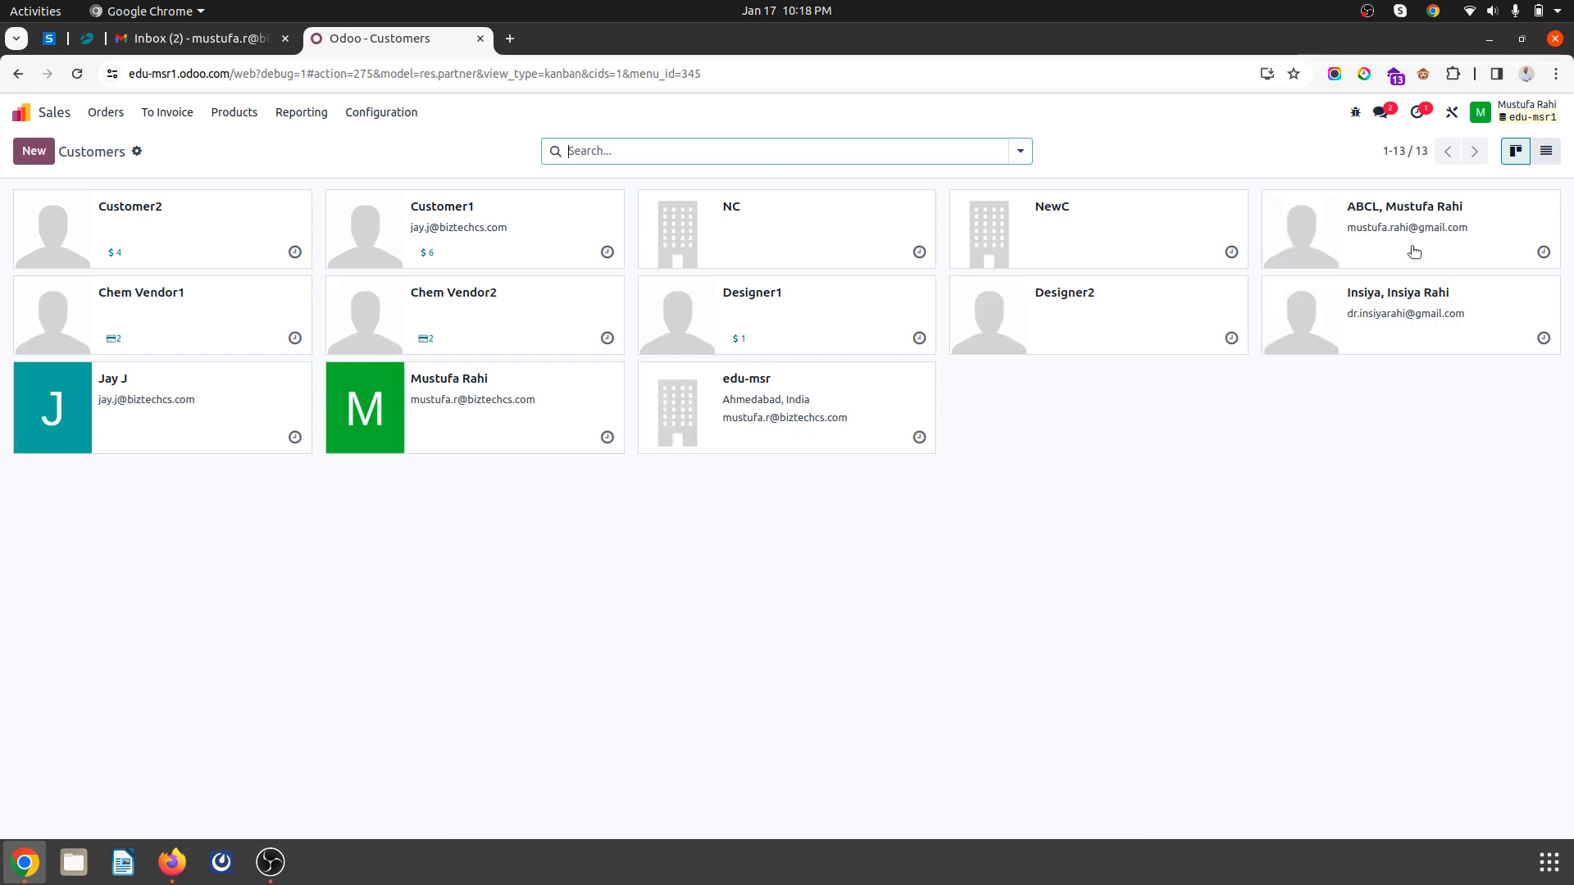
{"action": "left_click", "coordinate": [1402, 213]}
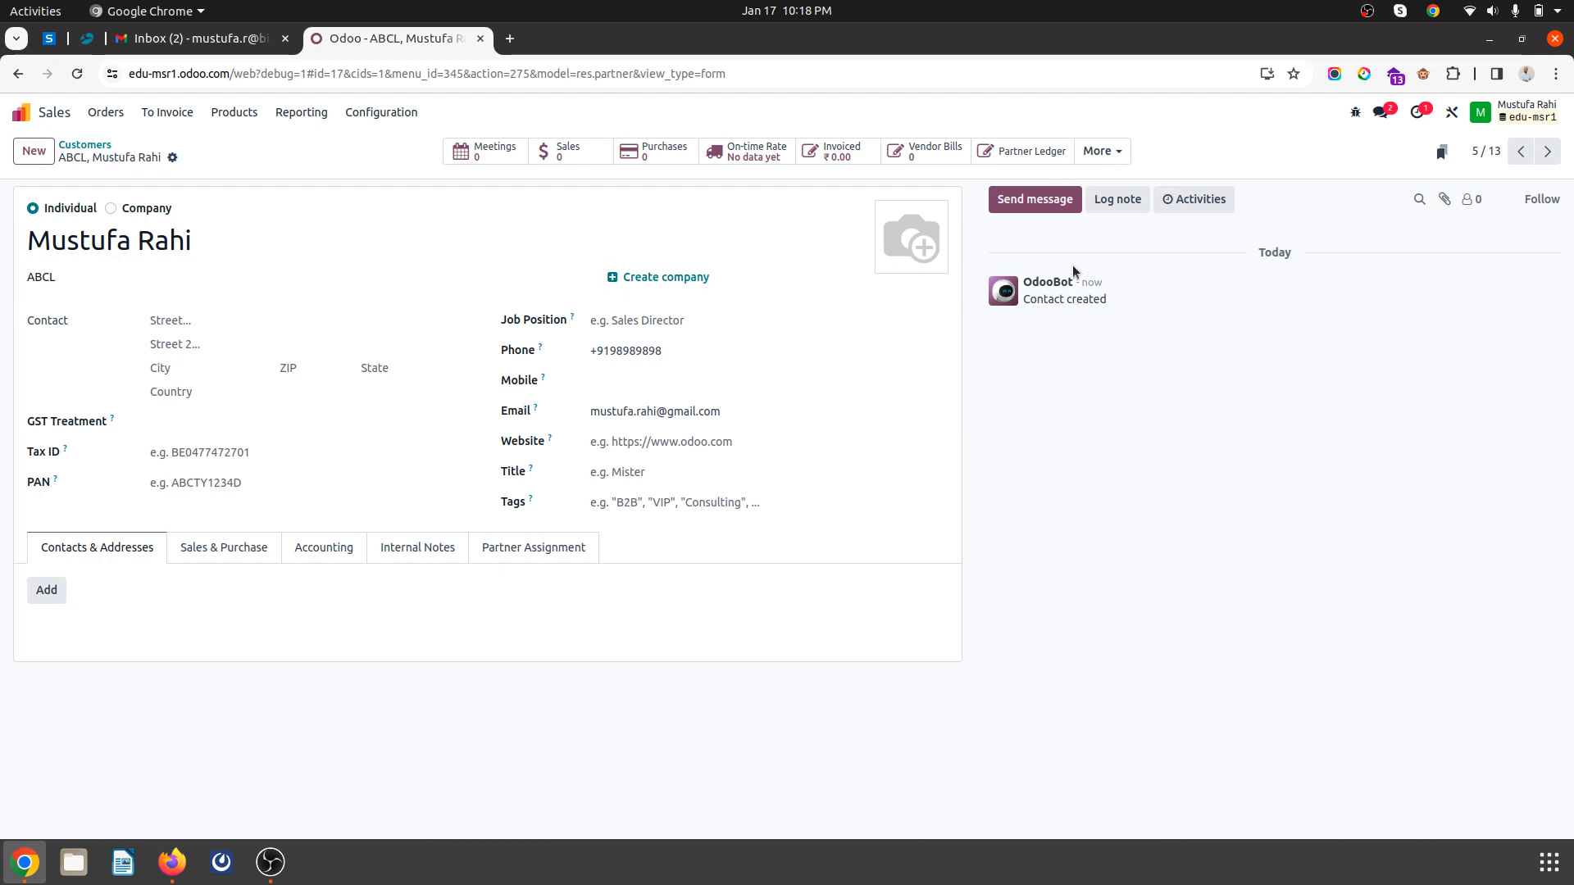
{"action": "left_click", "coordinate": [1106, 153]}
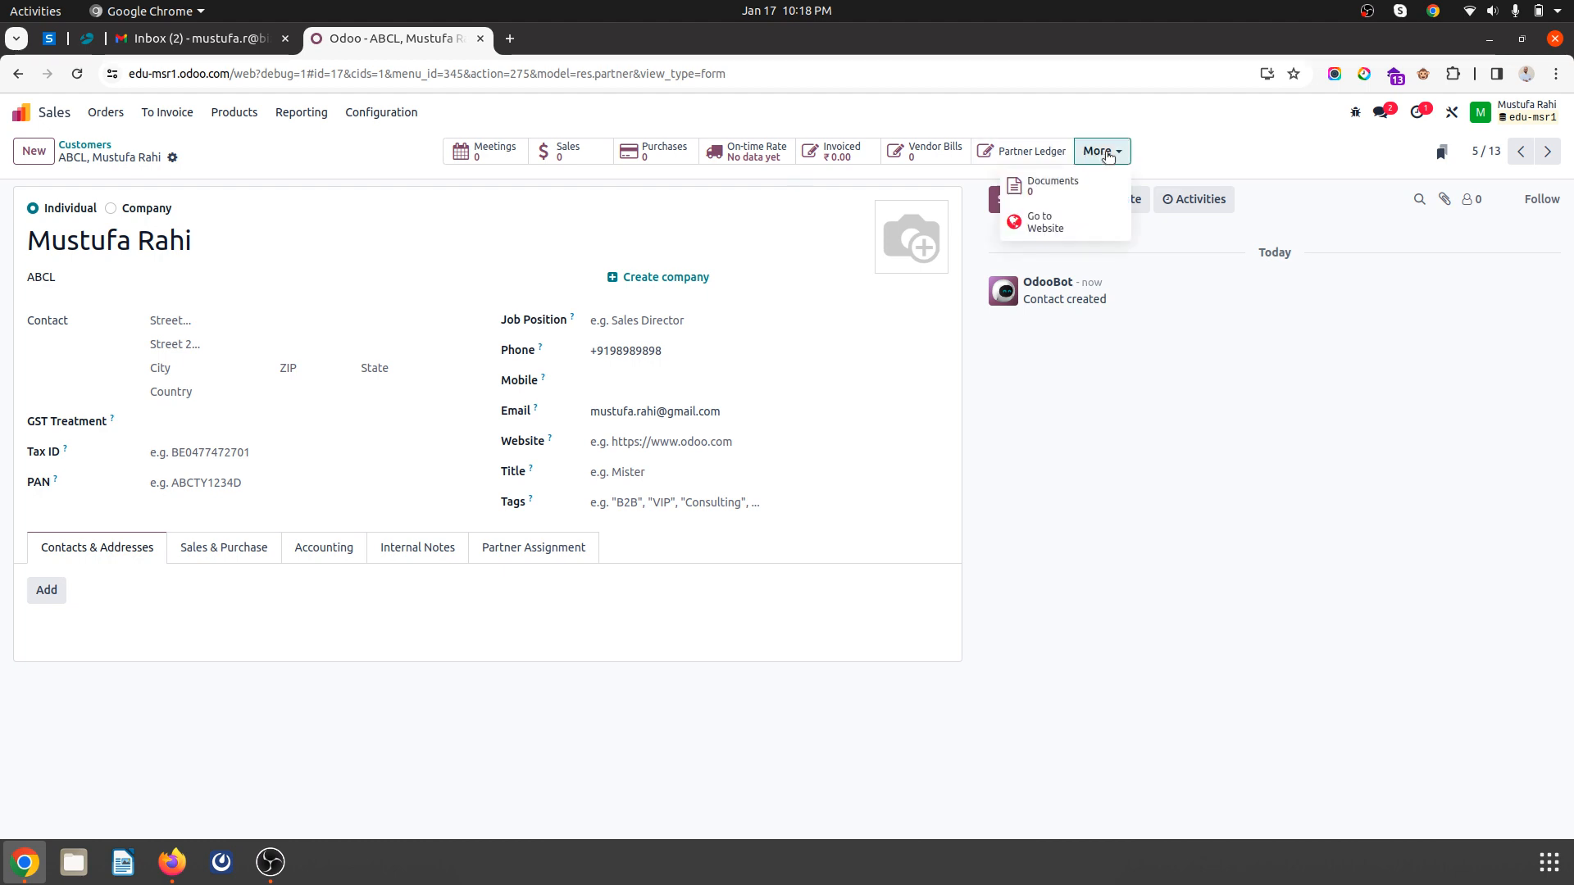
{"action": "left_click", "coordinate": [173, 156]}
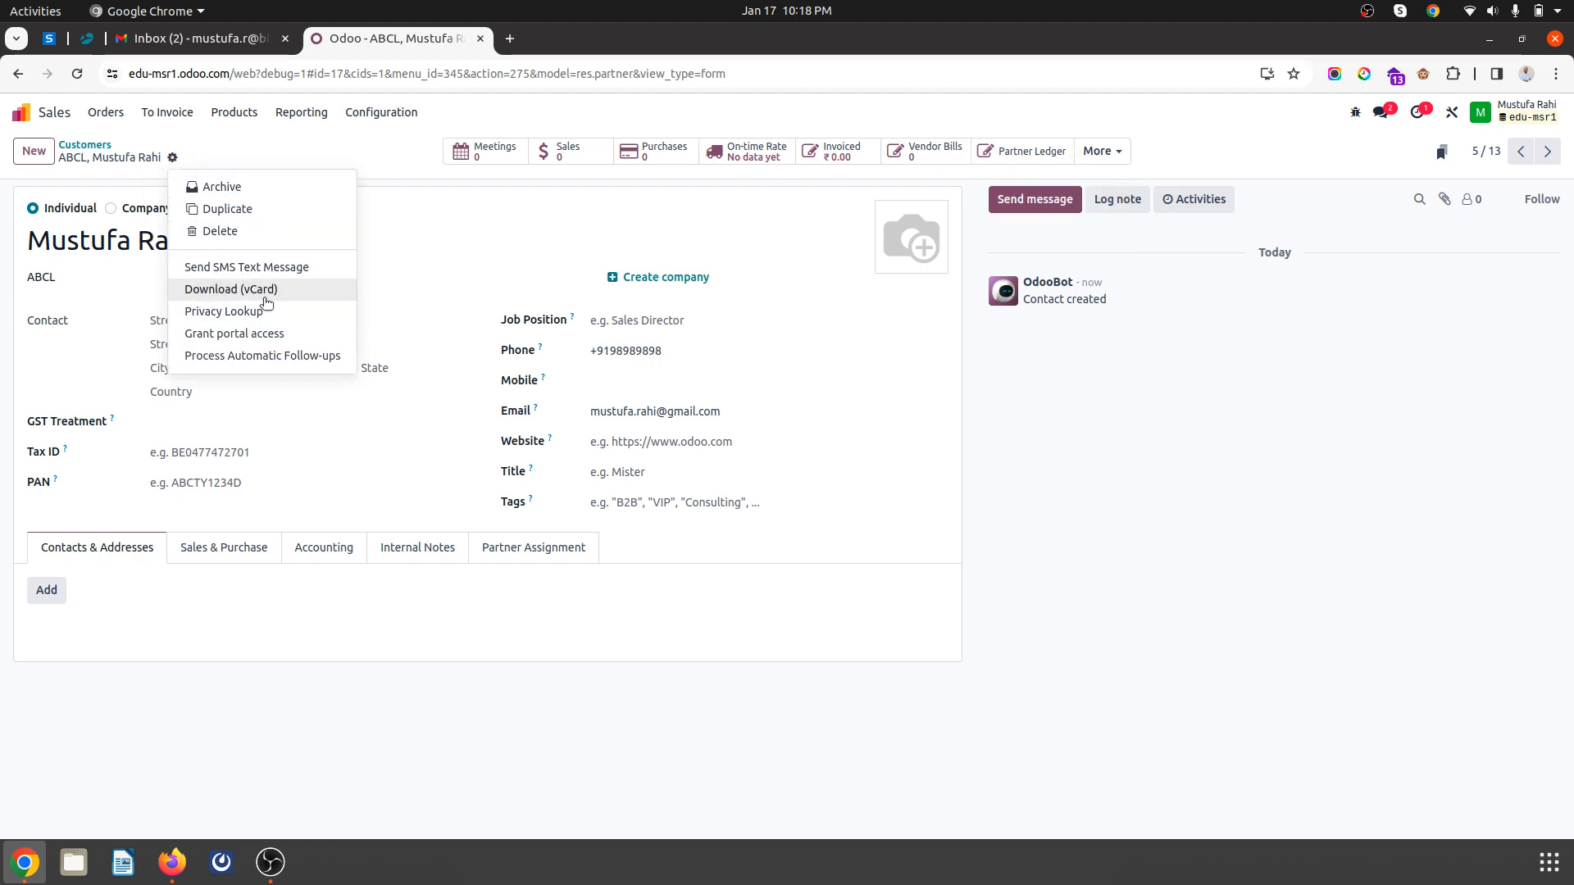
{"action": "left_click", "coordinate": [212, 557]}
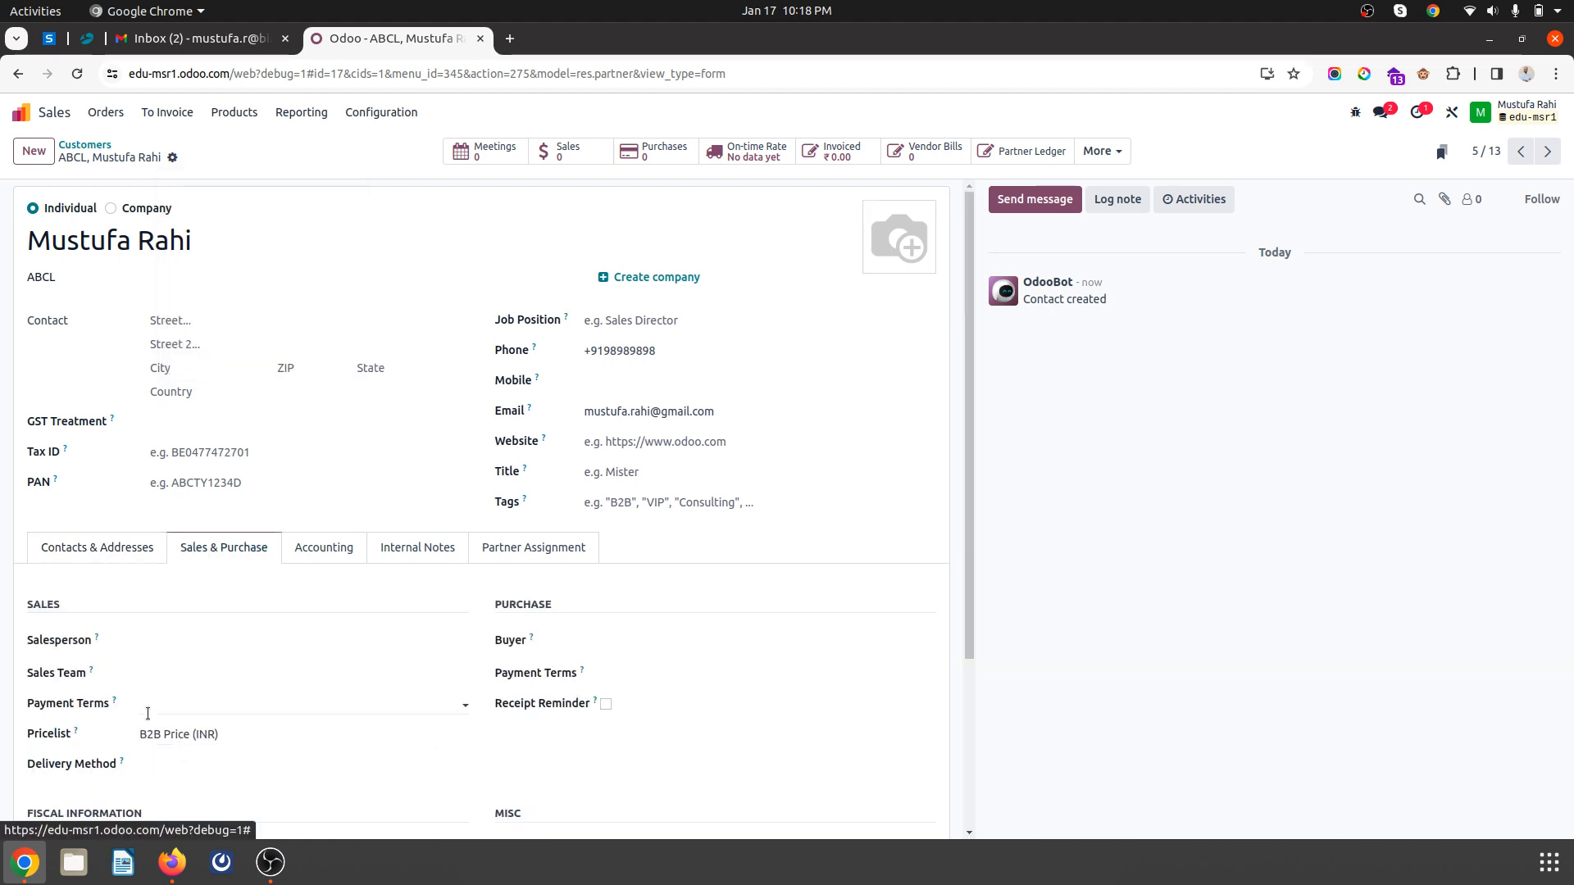
- Grant the ABCL contact portal access, then switch to the Gmail inbox
{"action": "left_click", "coordinate": [173, 159]}
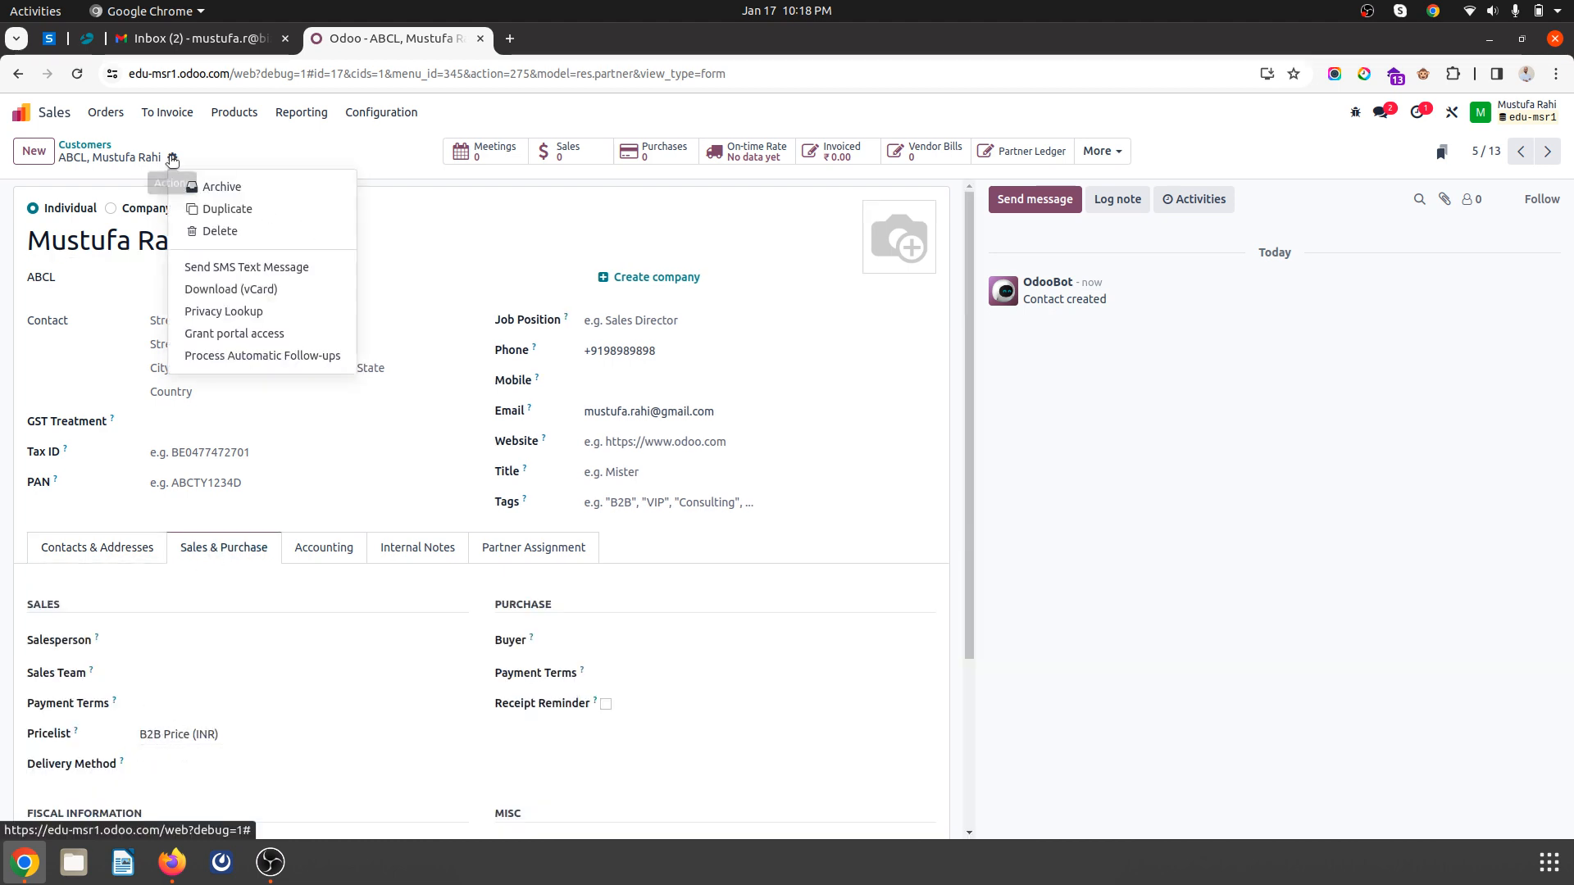
{"action": "left_click", "coordinate": [238, 333]}
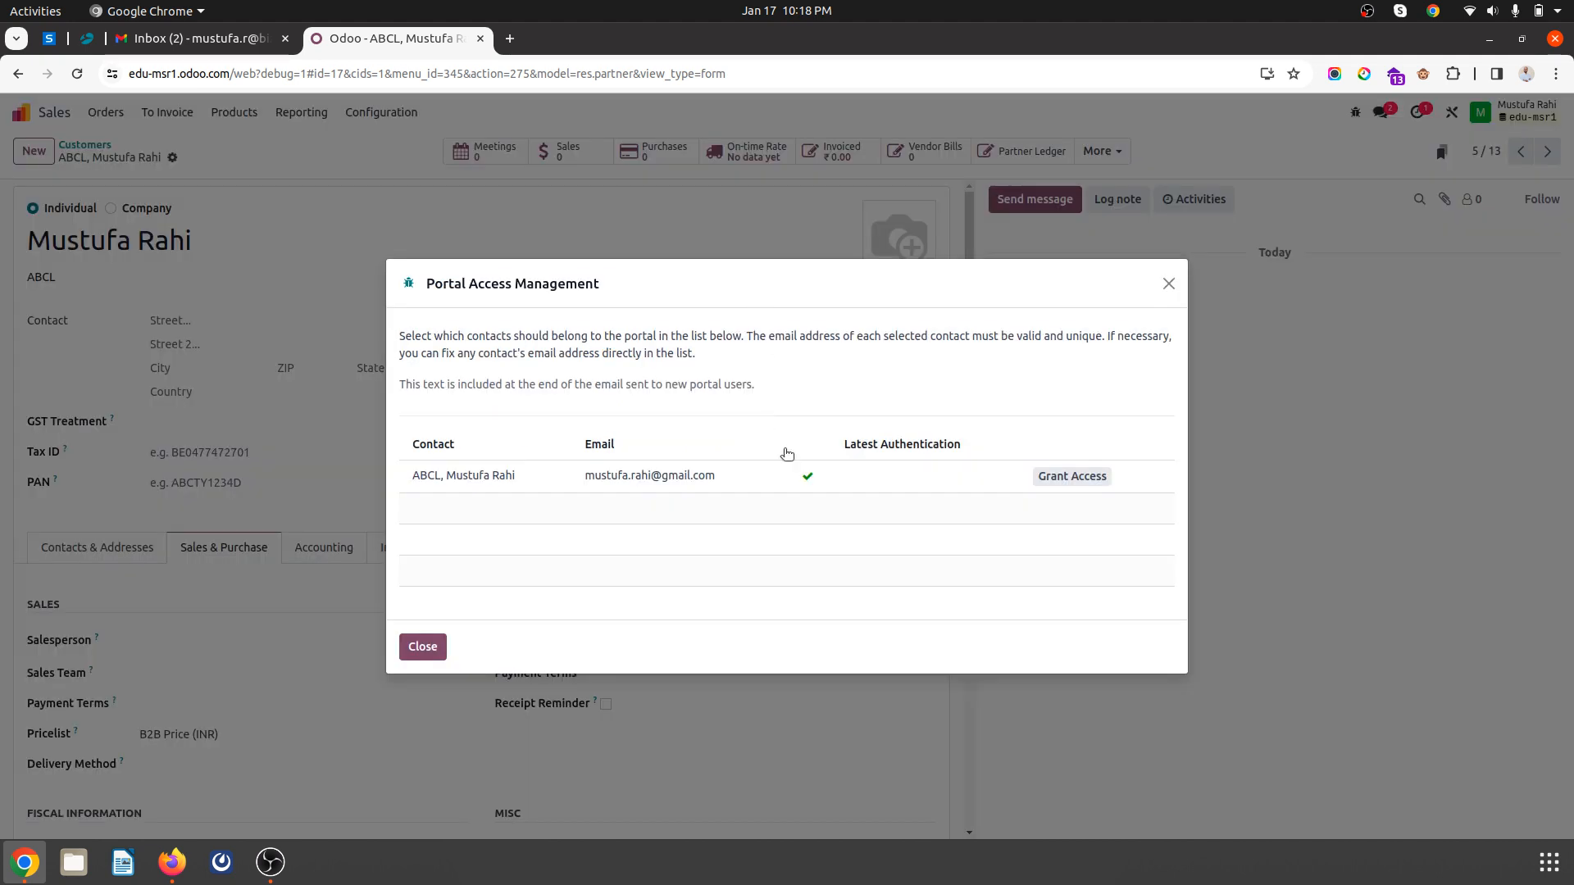
{"action": "left_click", "coordinate": [1065, 476]}
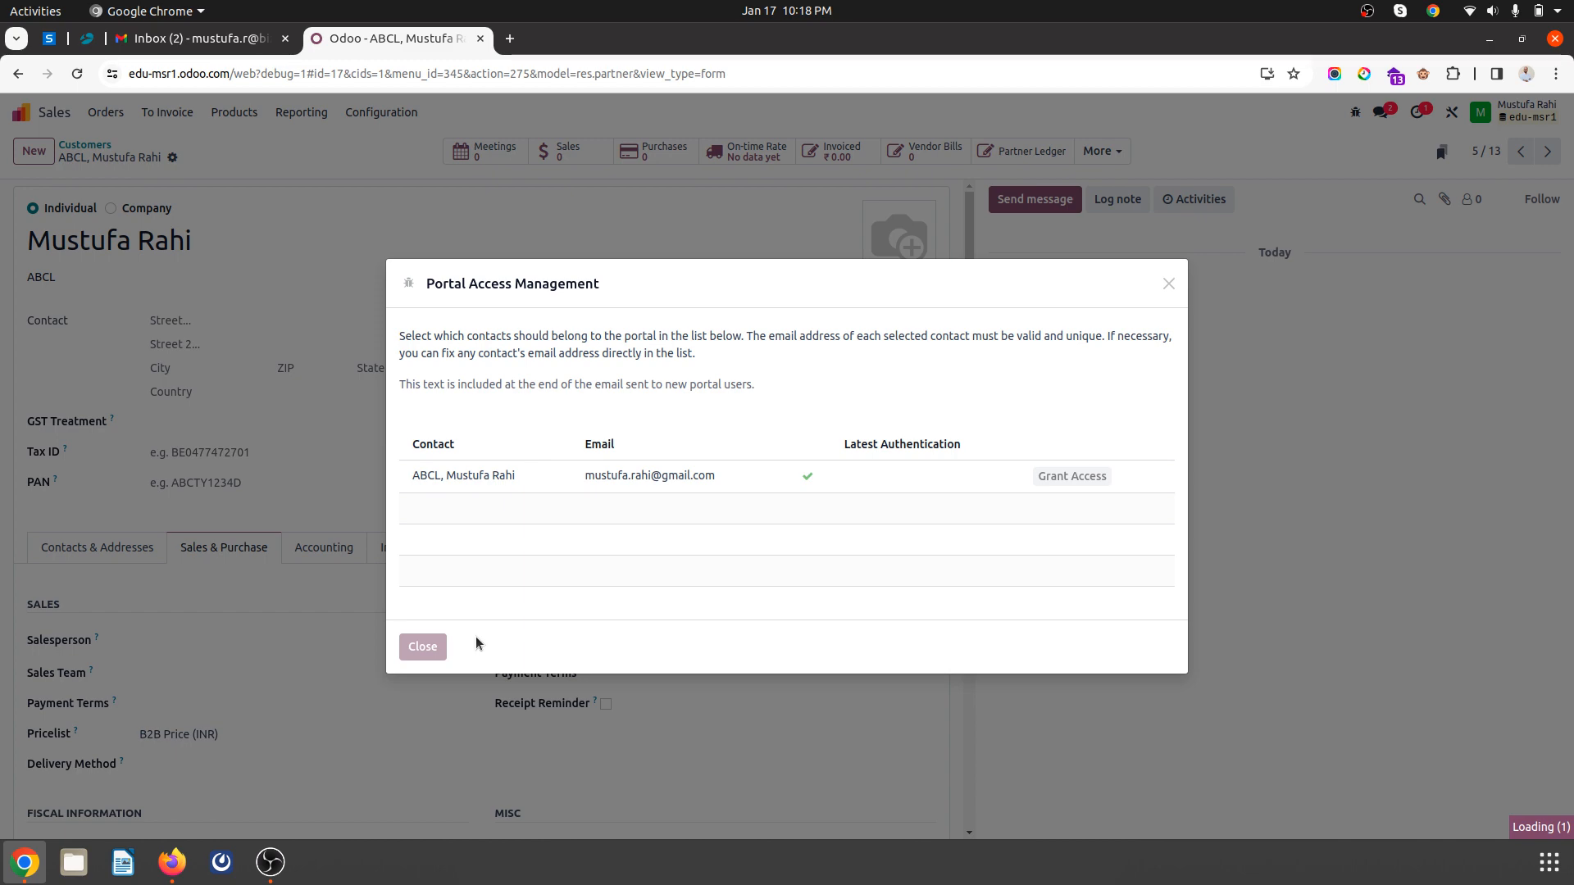
{"action": "left_click", "coordinate": [439, 648]}
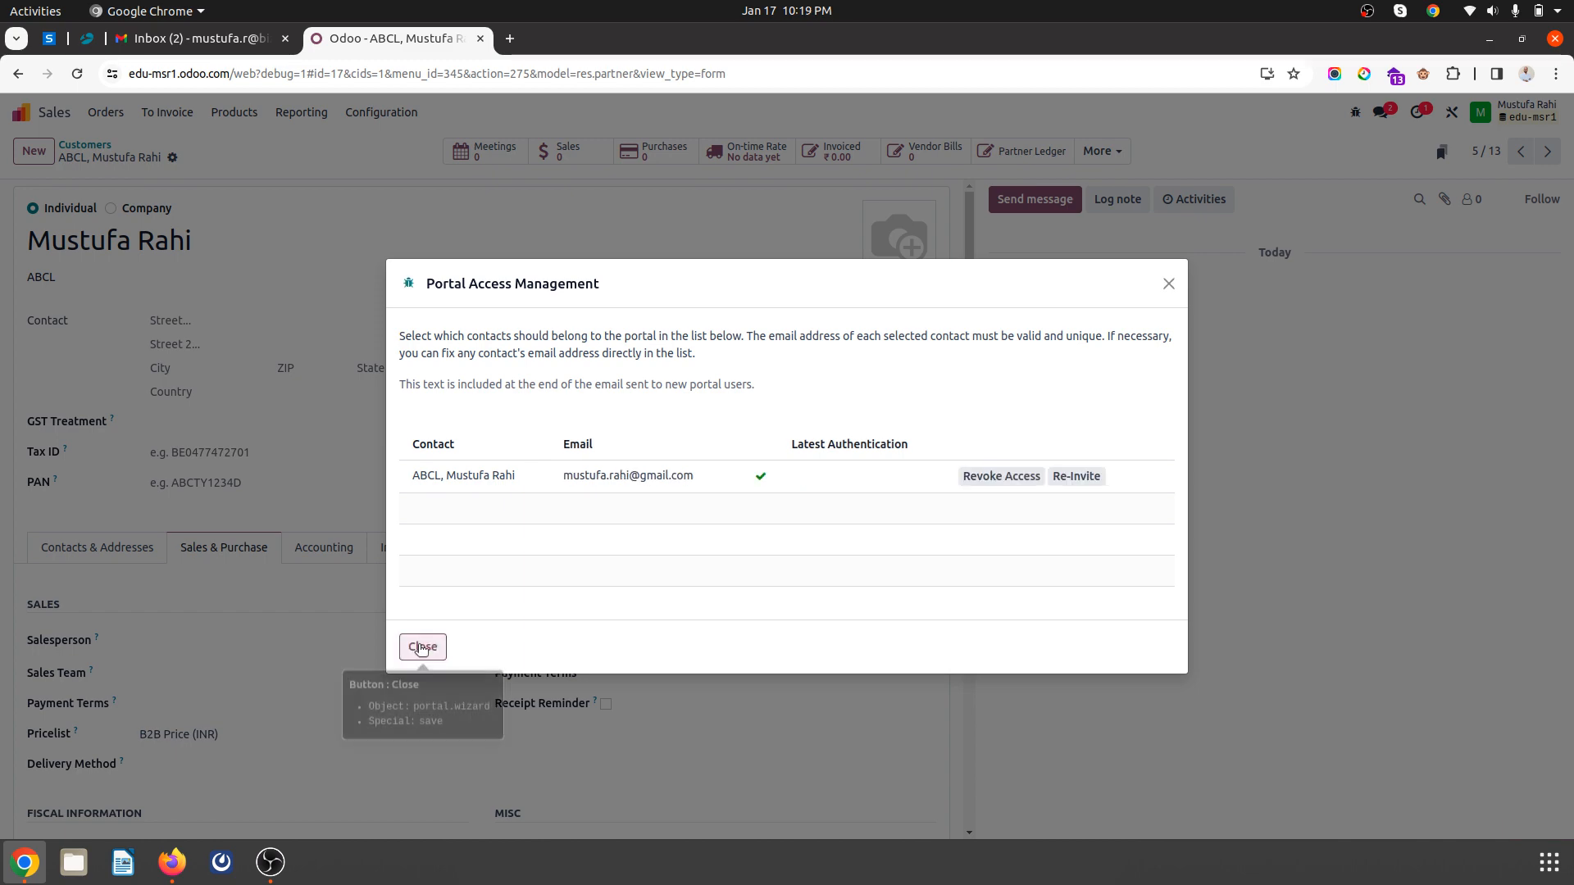
{"action": "left_click", "coordinate": [172, 861]}
{"action": "left_click", "coordinate": [107, 42]}
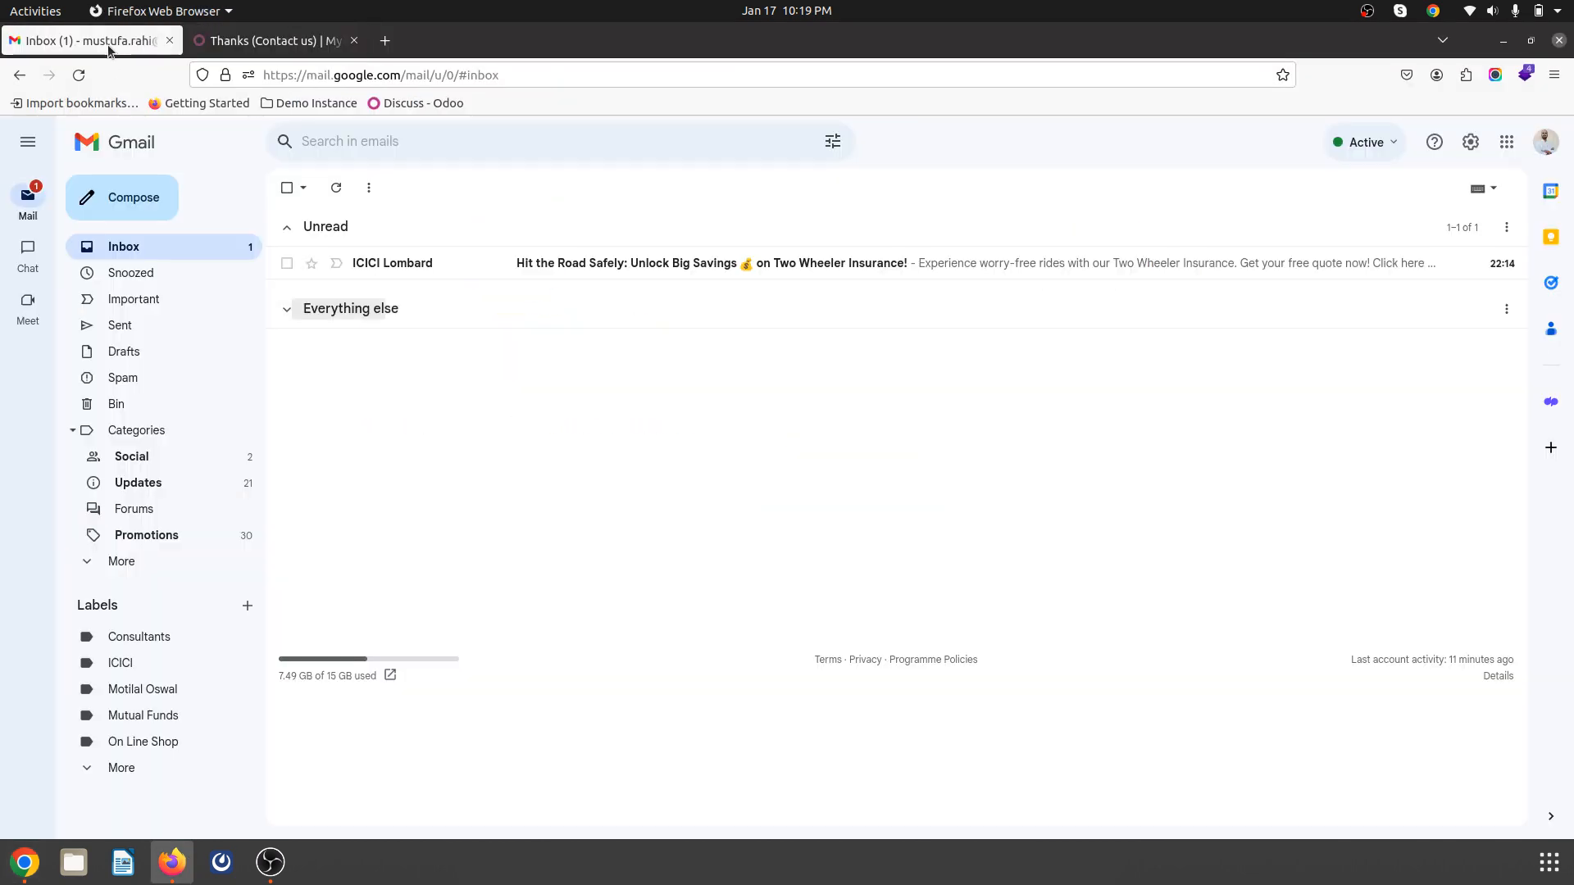
- From the 'Your account at edu-msr' e-mail, activate the account and sign up with a password
{"action": "left_click", "coordinate": [133, 249]}
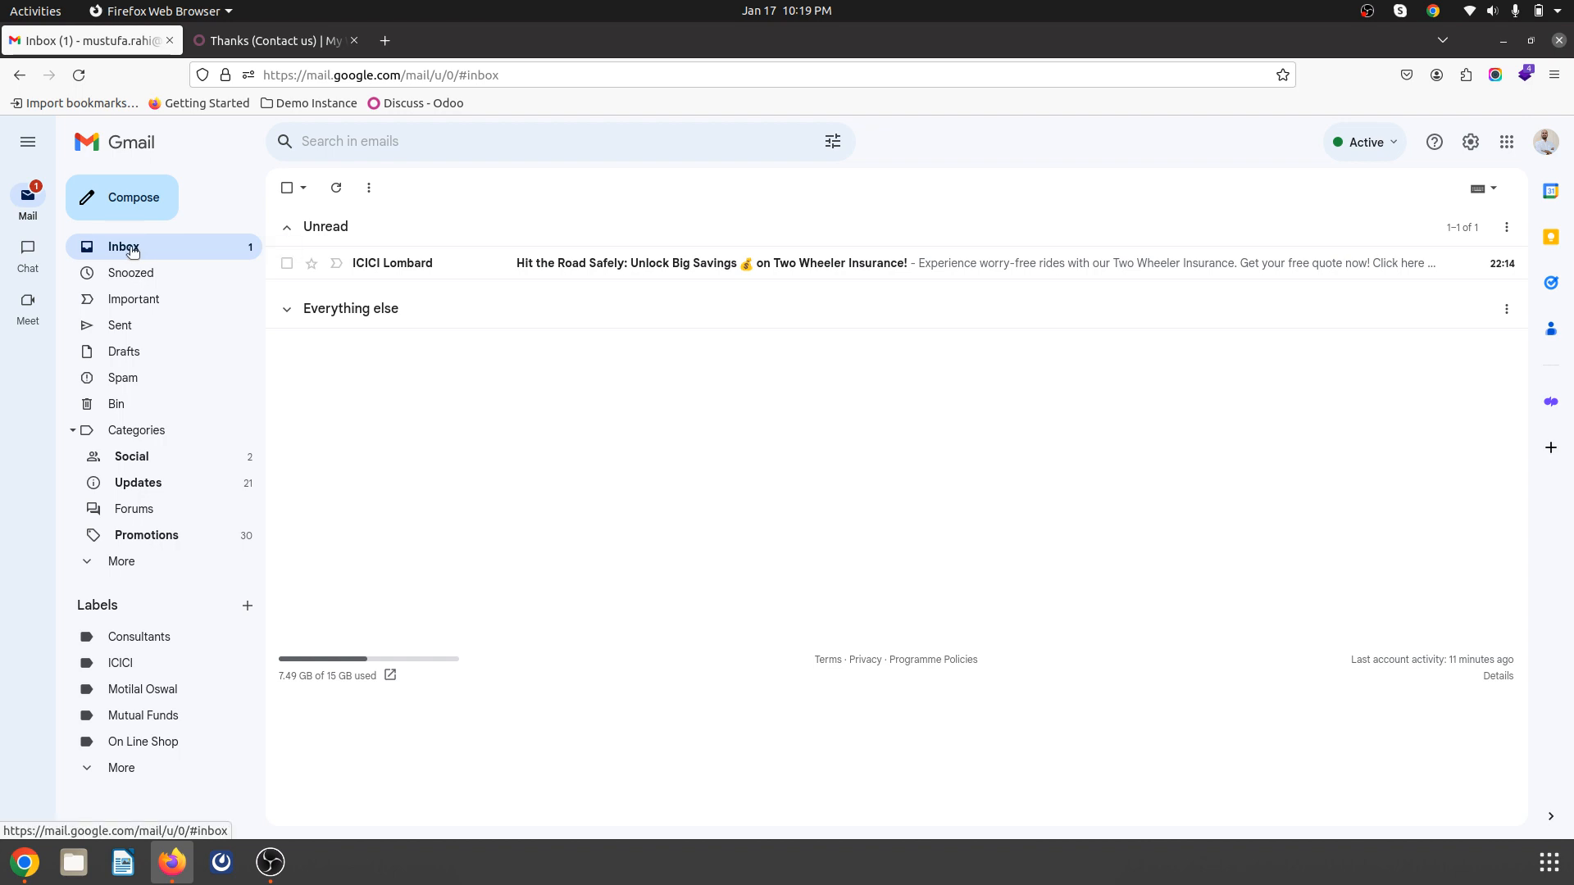
{"action": "left_click", "coordinate": [587, 265]}
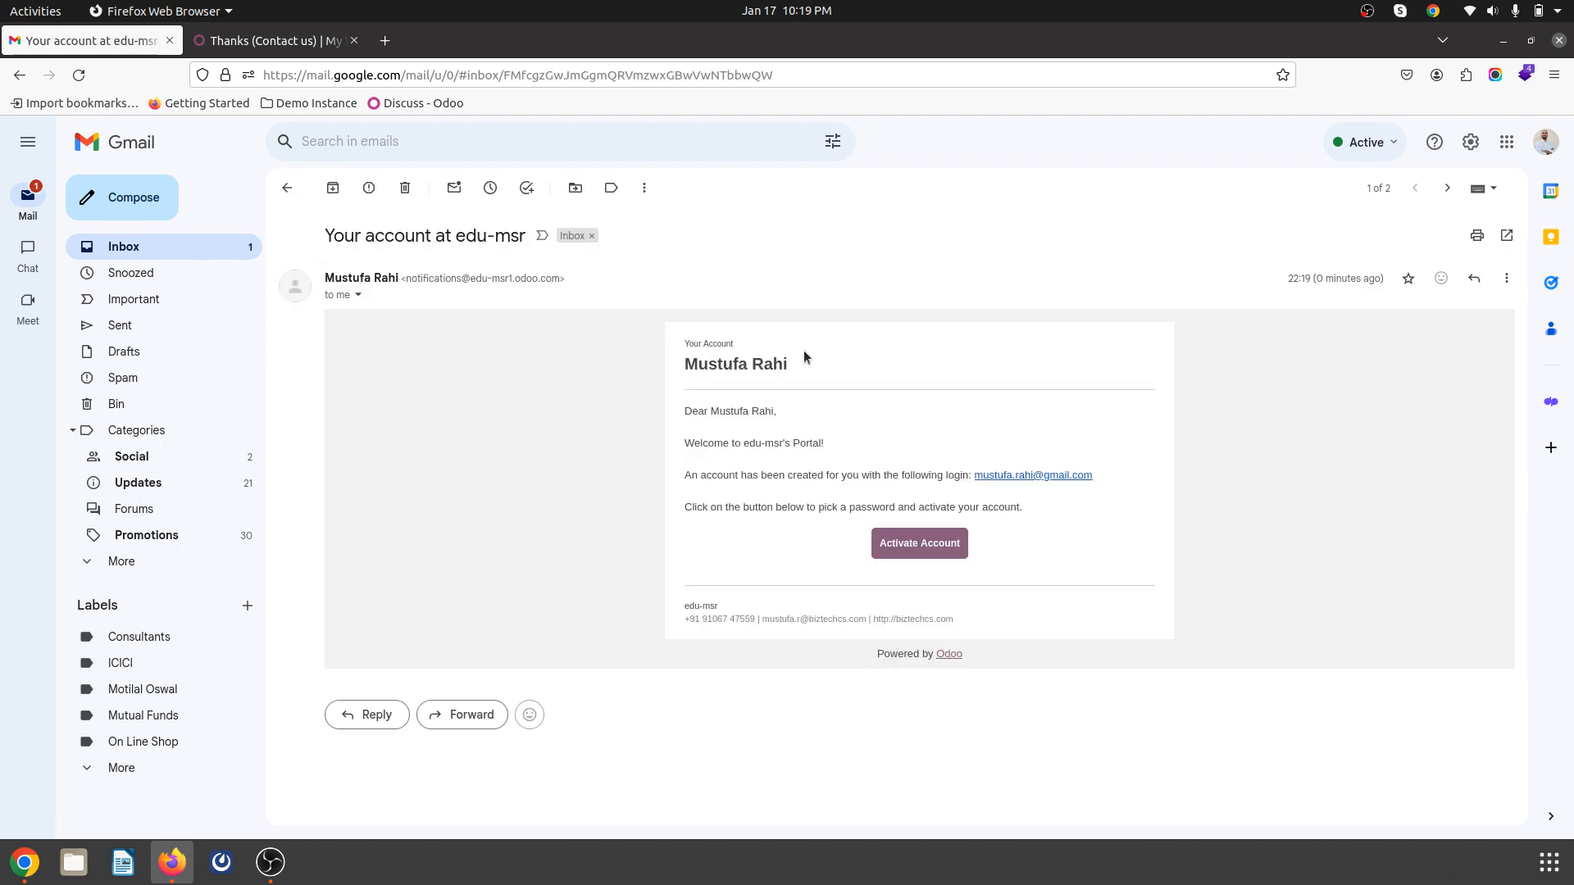
{"action": "left_click", "coordinate": [912, 544]}
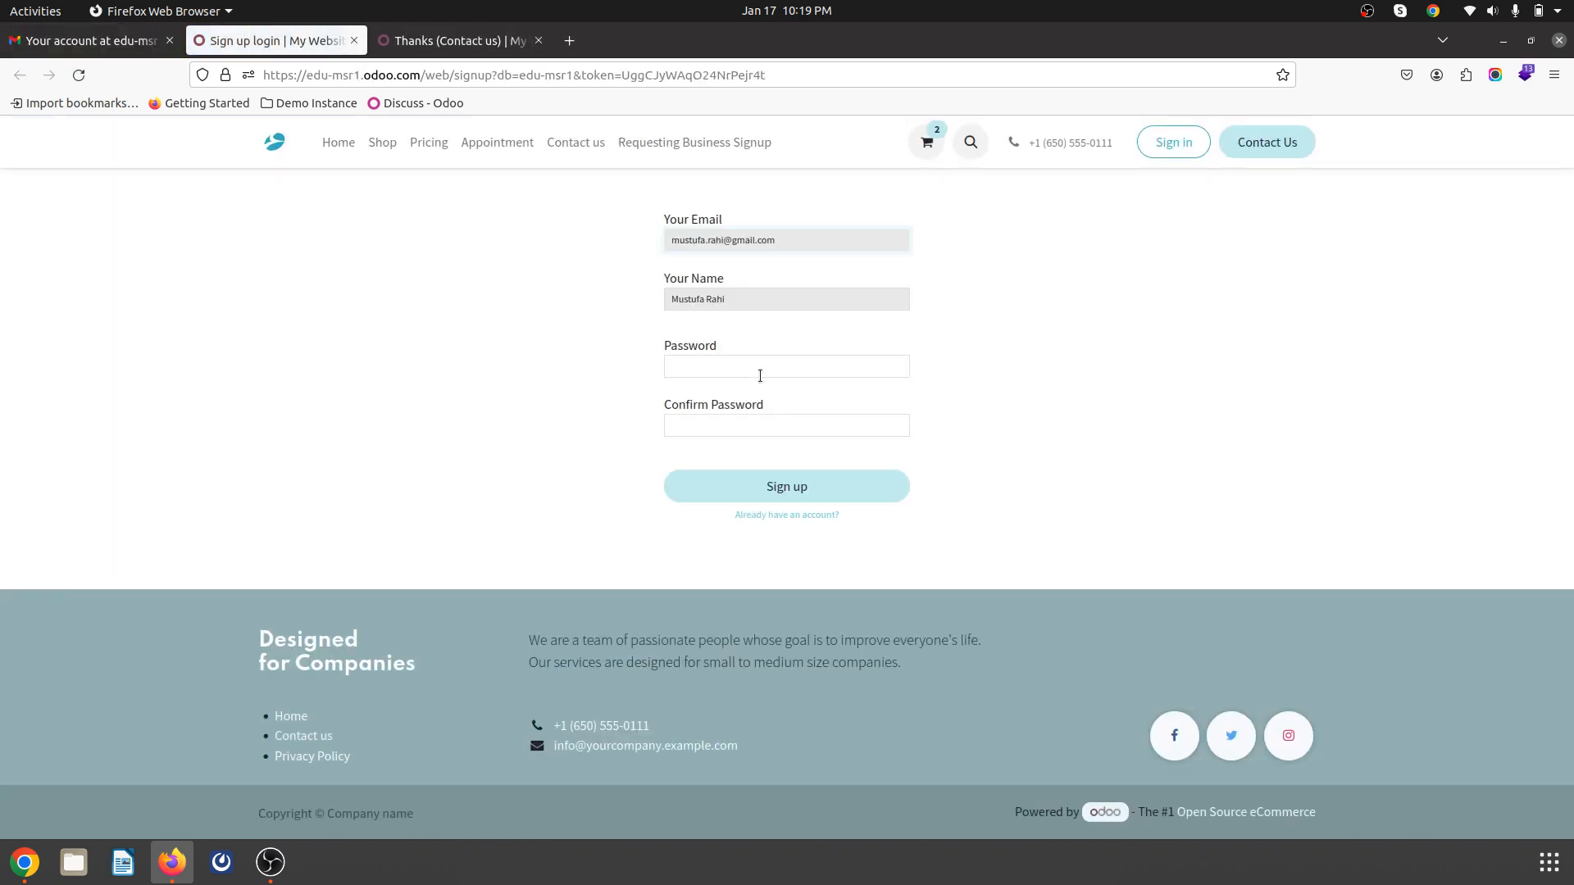
{"action": "left_click", "coordinate": [767, 368]}
{"action": "left_click", "coordinate": [816, 503]}
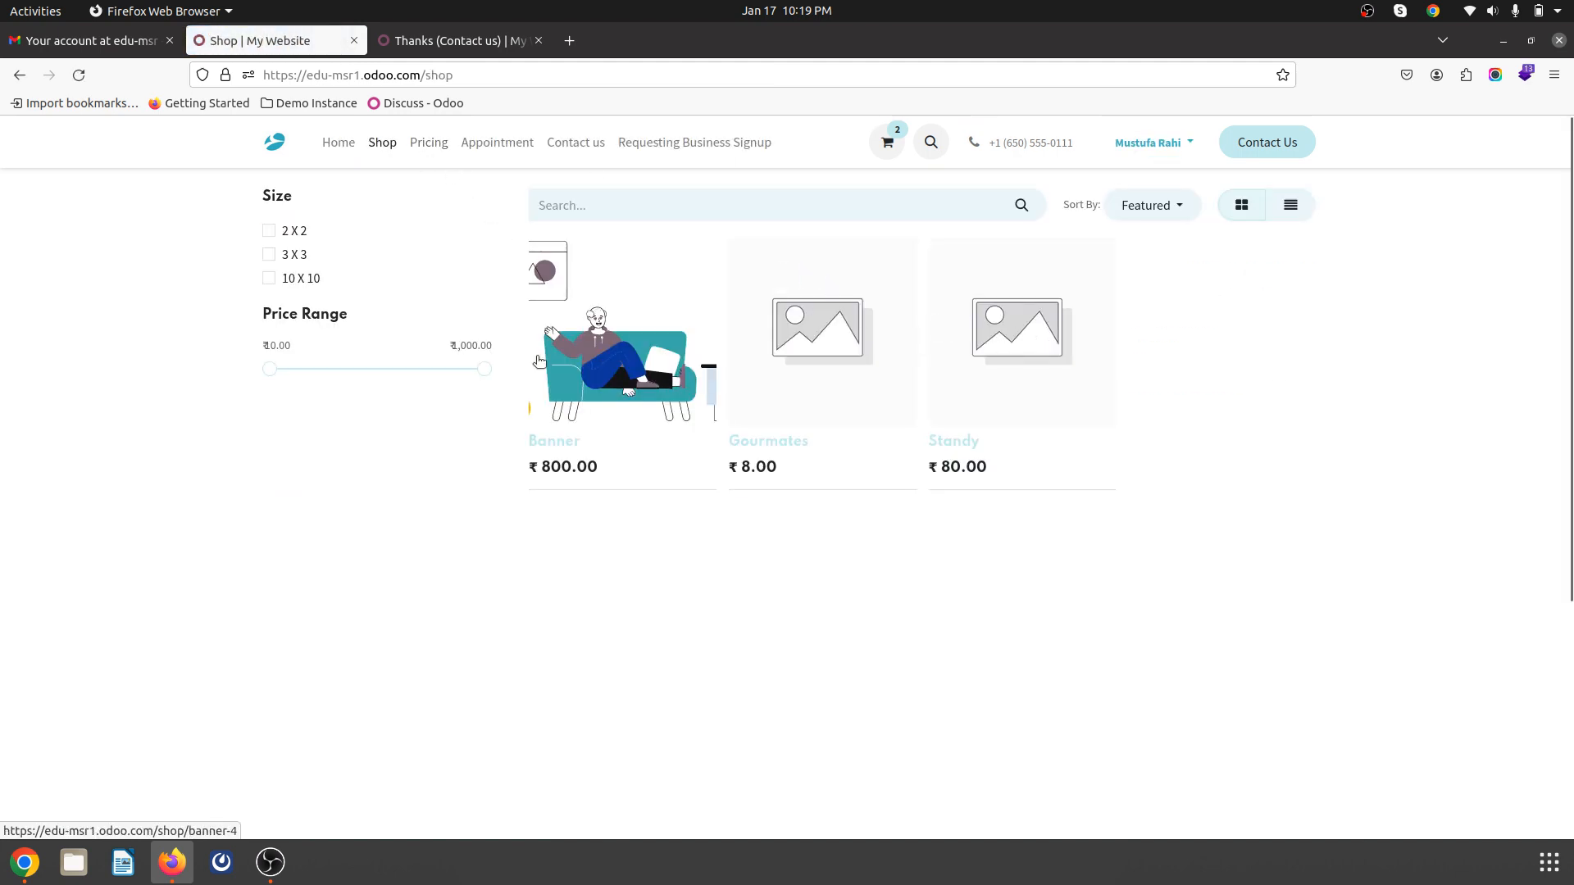
- Set the B2B Price pricelist's discount policy to 'Show public price & discount to the customer'
{"action": "left_click", "coordinate": [537, 359]}
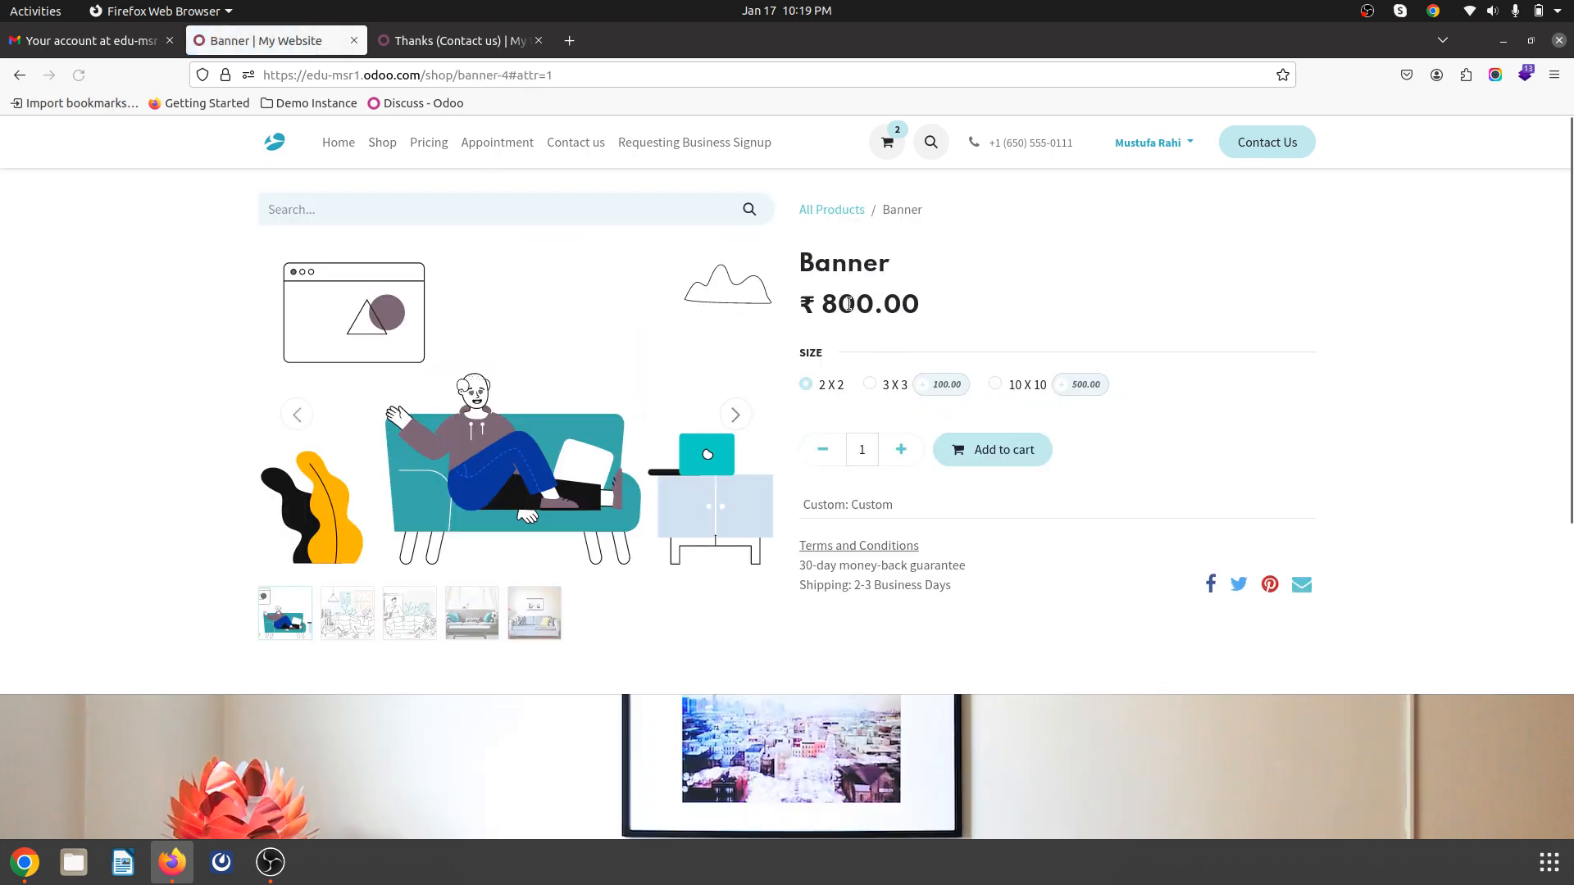
{"action": "key", "text": "alt+Tab"}
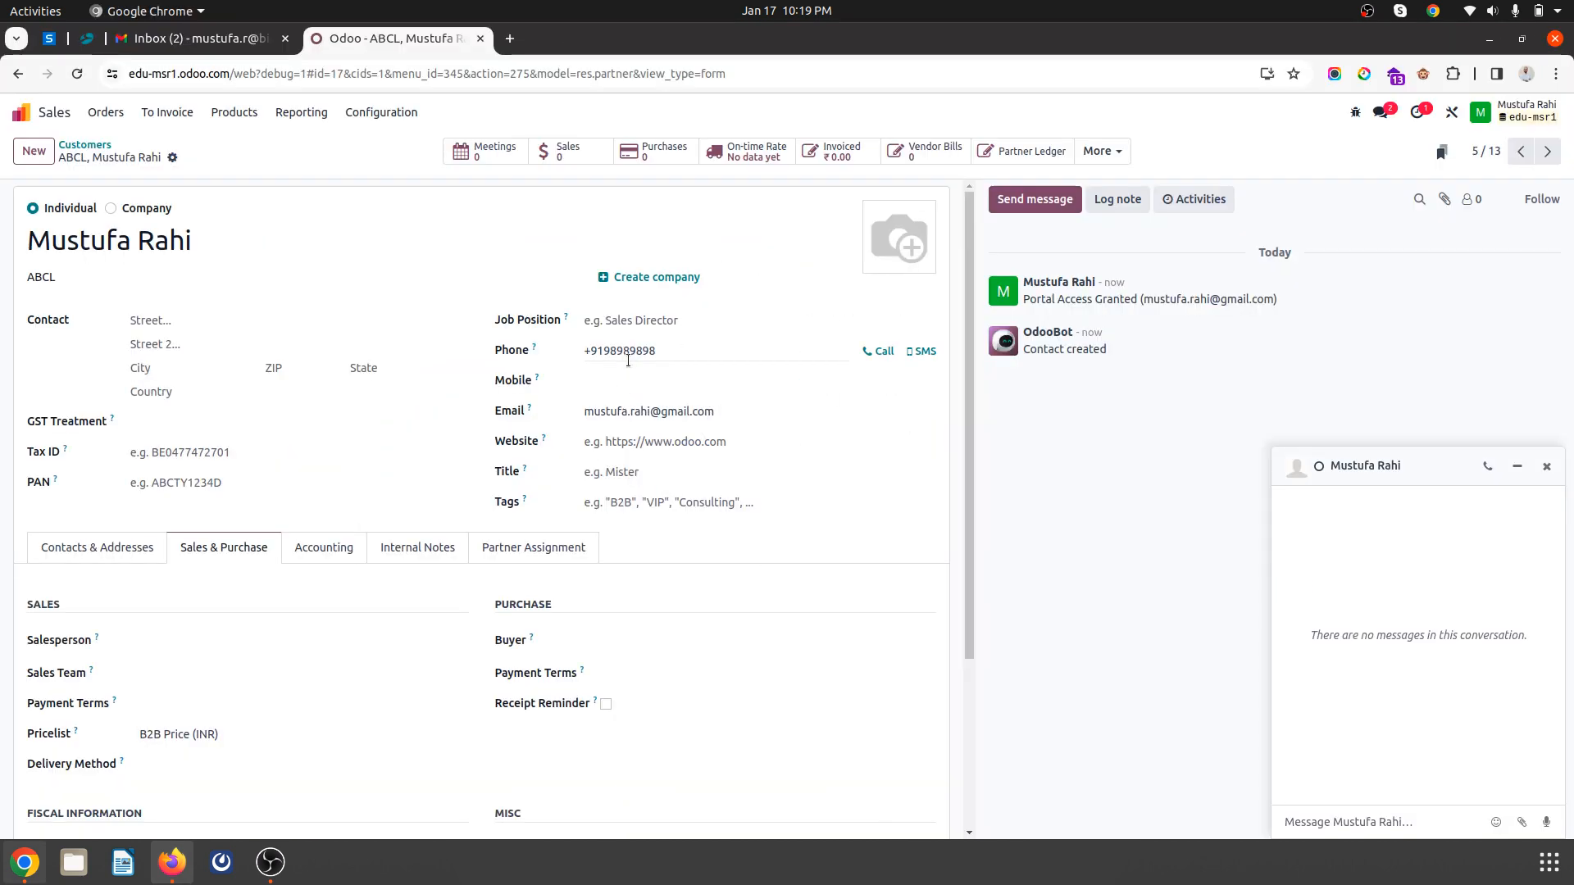
{"action": "left_click", "coordinate": [233, 112]}
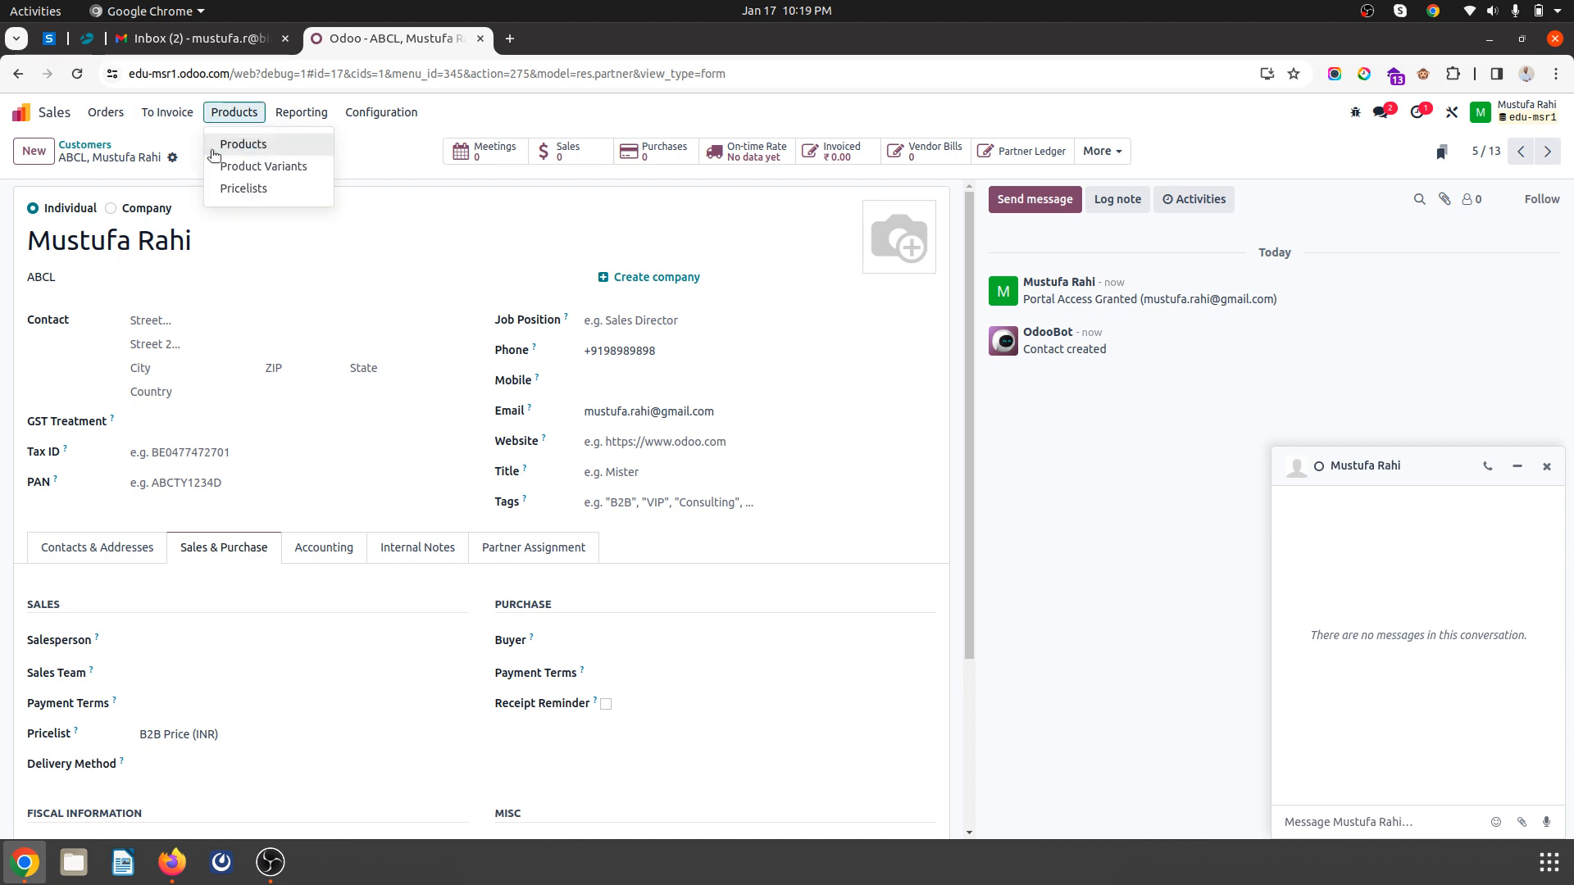
{"action": "left_click", "coordinate": [229, 191]}
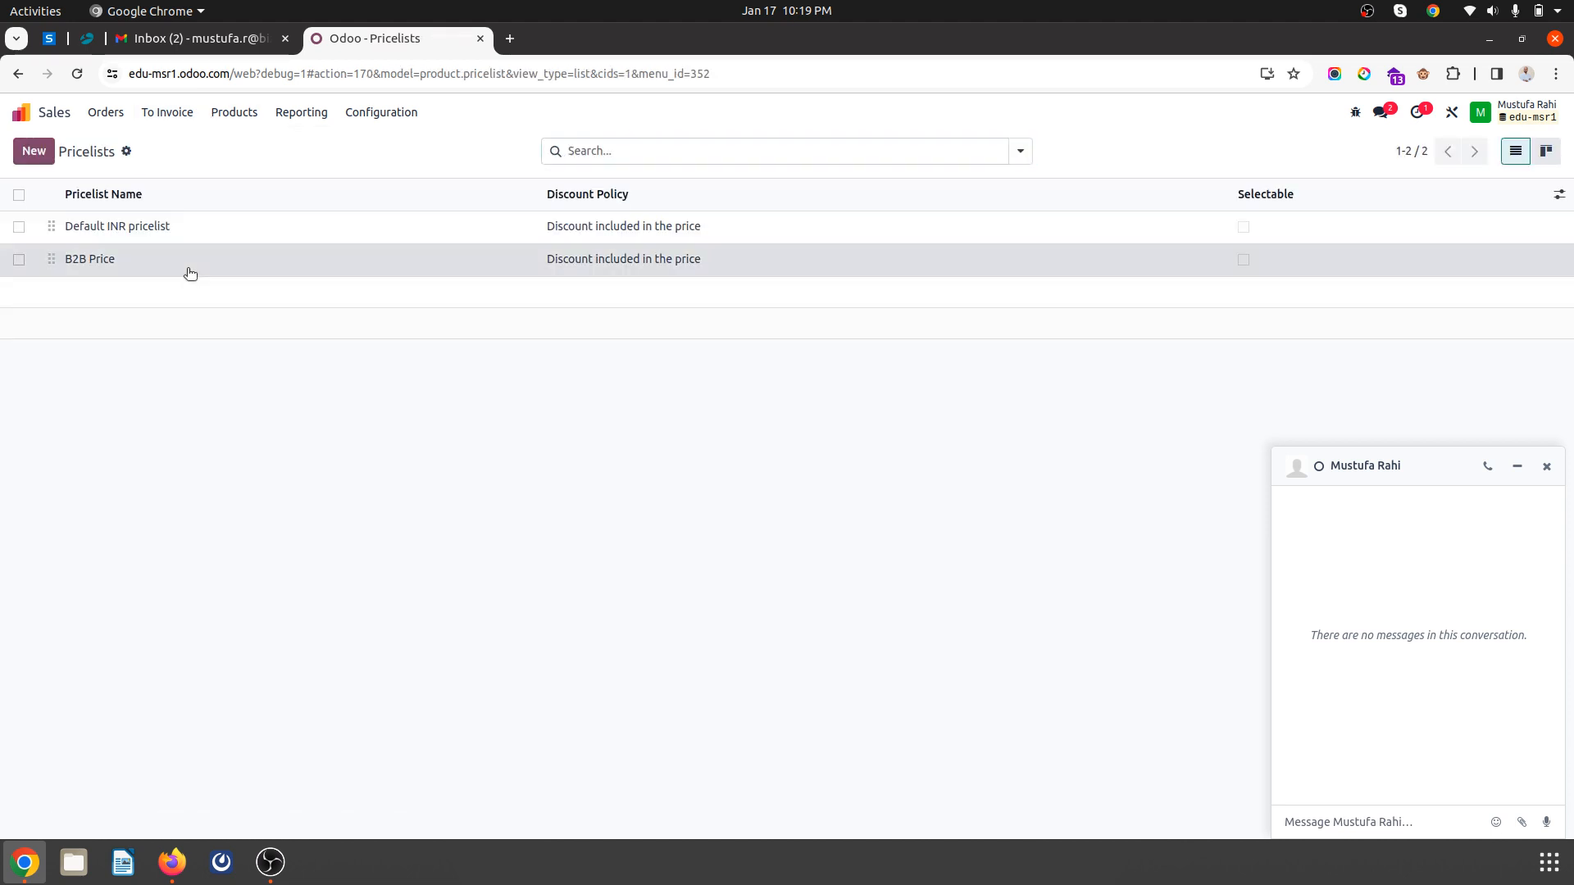
{"action": "left_click", "coordinate": [189, 259]}
{"action": "left_click", "coordinate": [242, 275]}
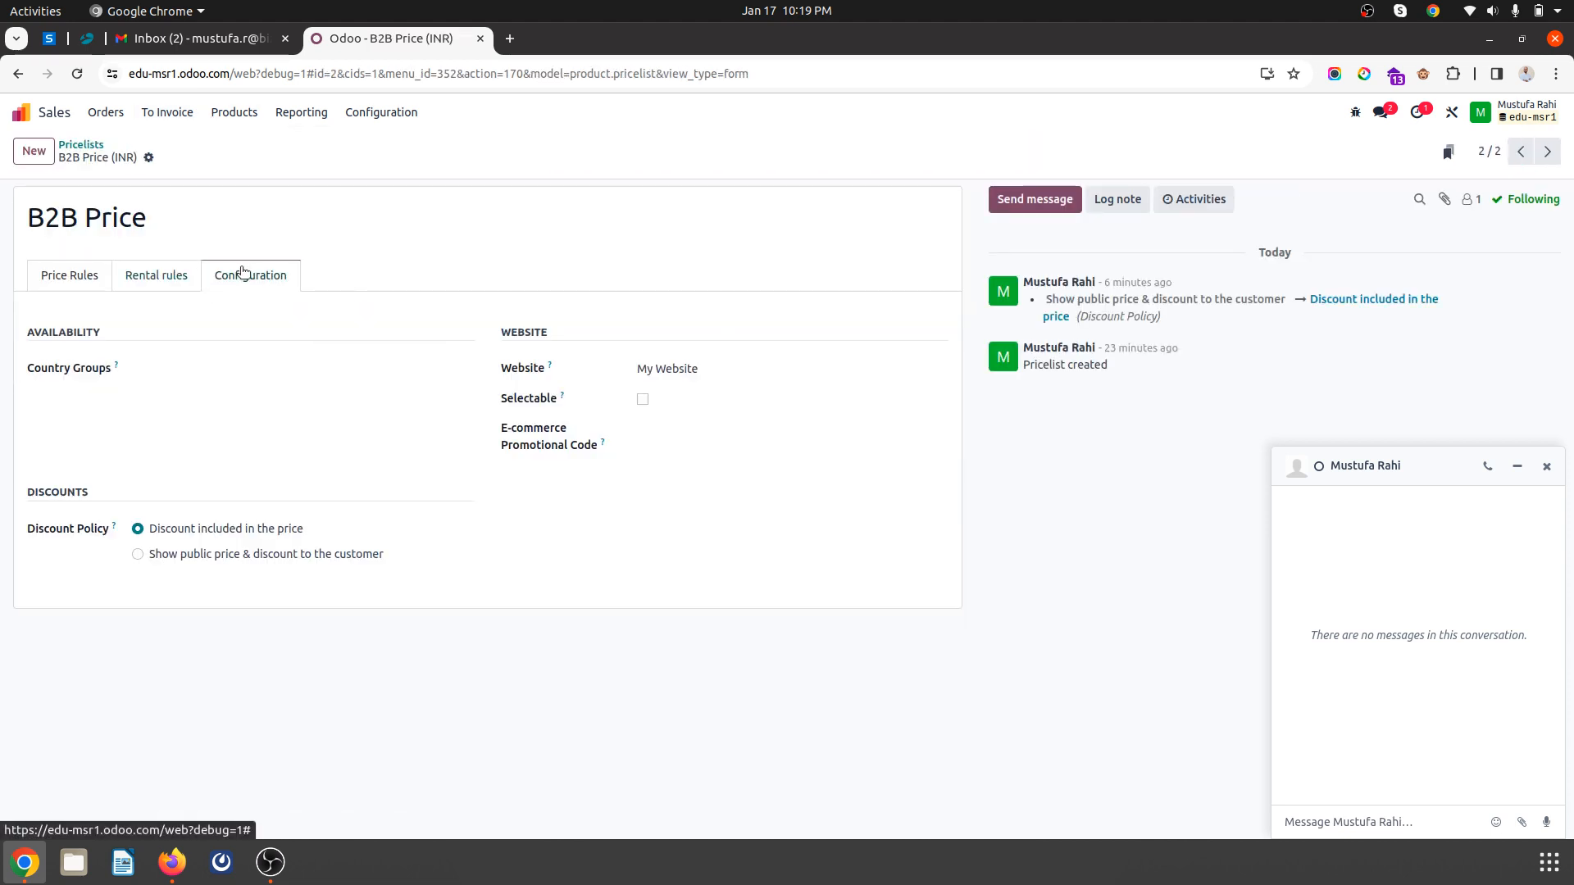
{"action": "left_click", "coordinate": [202, 555]}
{"action": "left_click", "coordinate": [165, 158]}
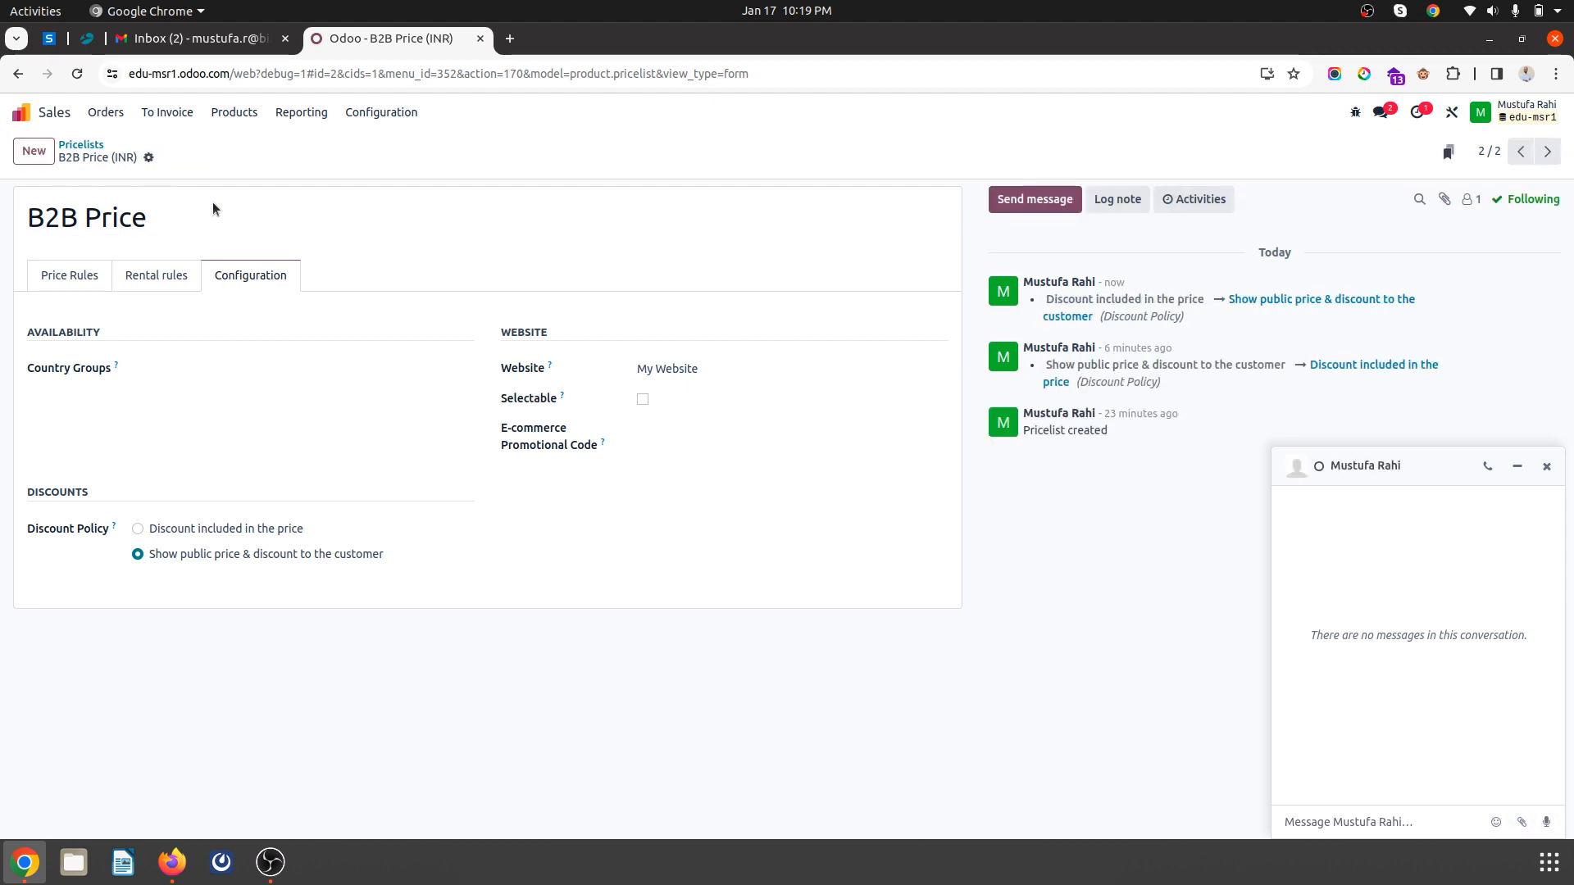
{"action": "key", "text": "alt+Tab"}
{"action": "left_click", "coordinate": [382, 146]}
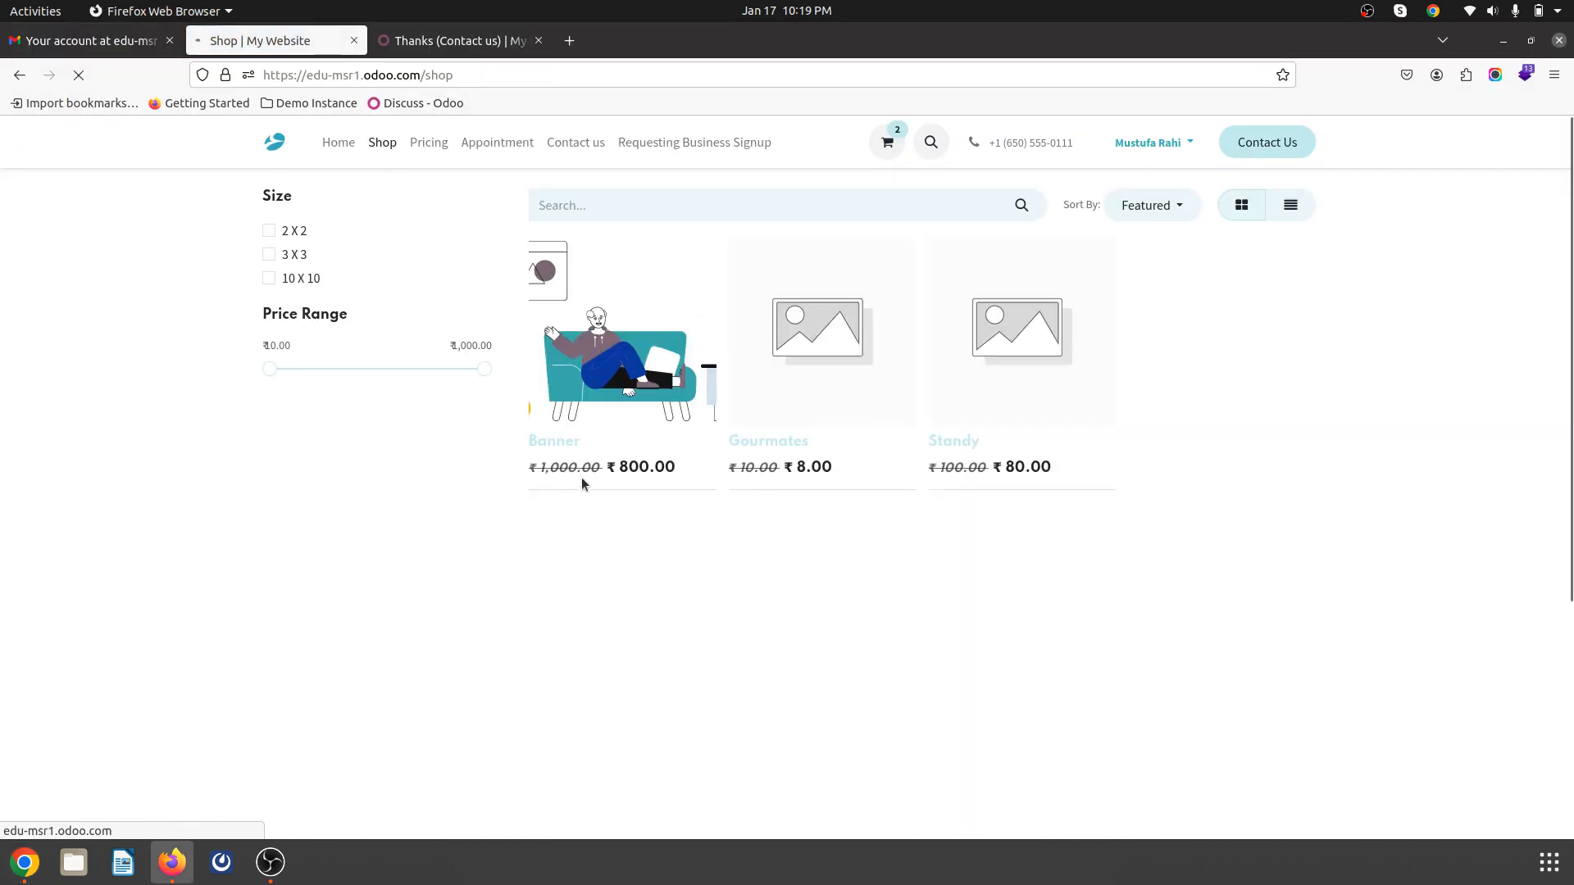
- Add another Banner to the cart at ₹800.00, then log the customer out
{"action": "left_click", "coordinate": [583, 484]}
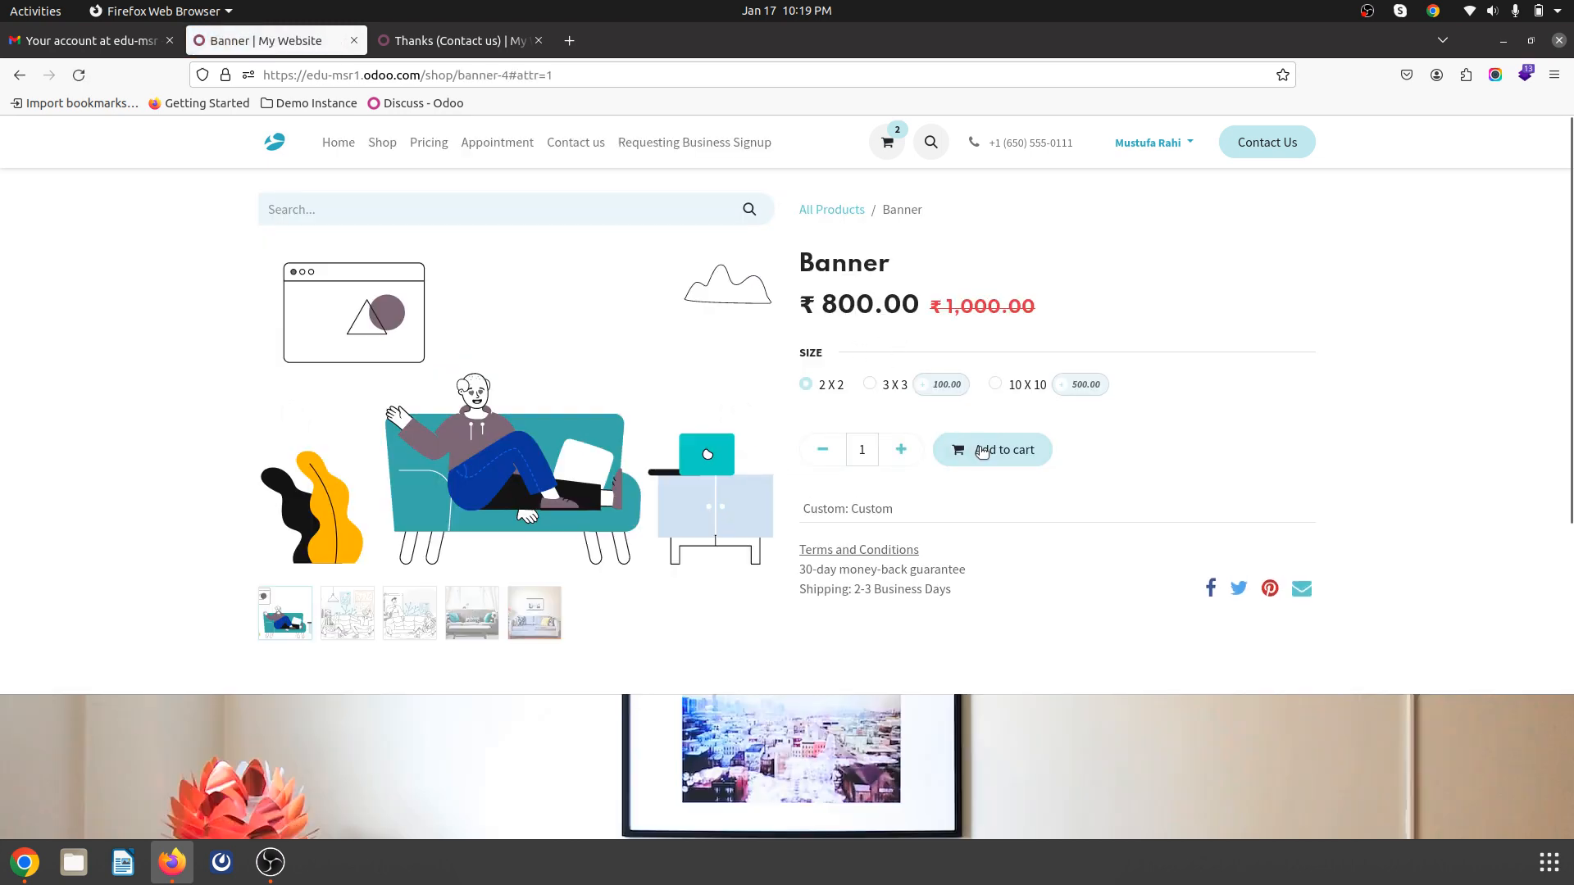
{"action": "left_click", "coordinate": [982, 452]}
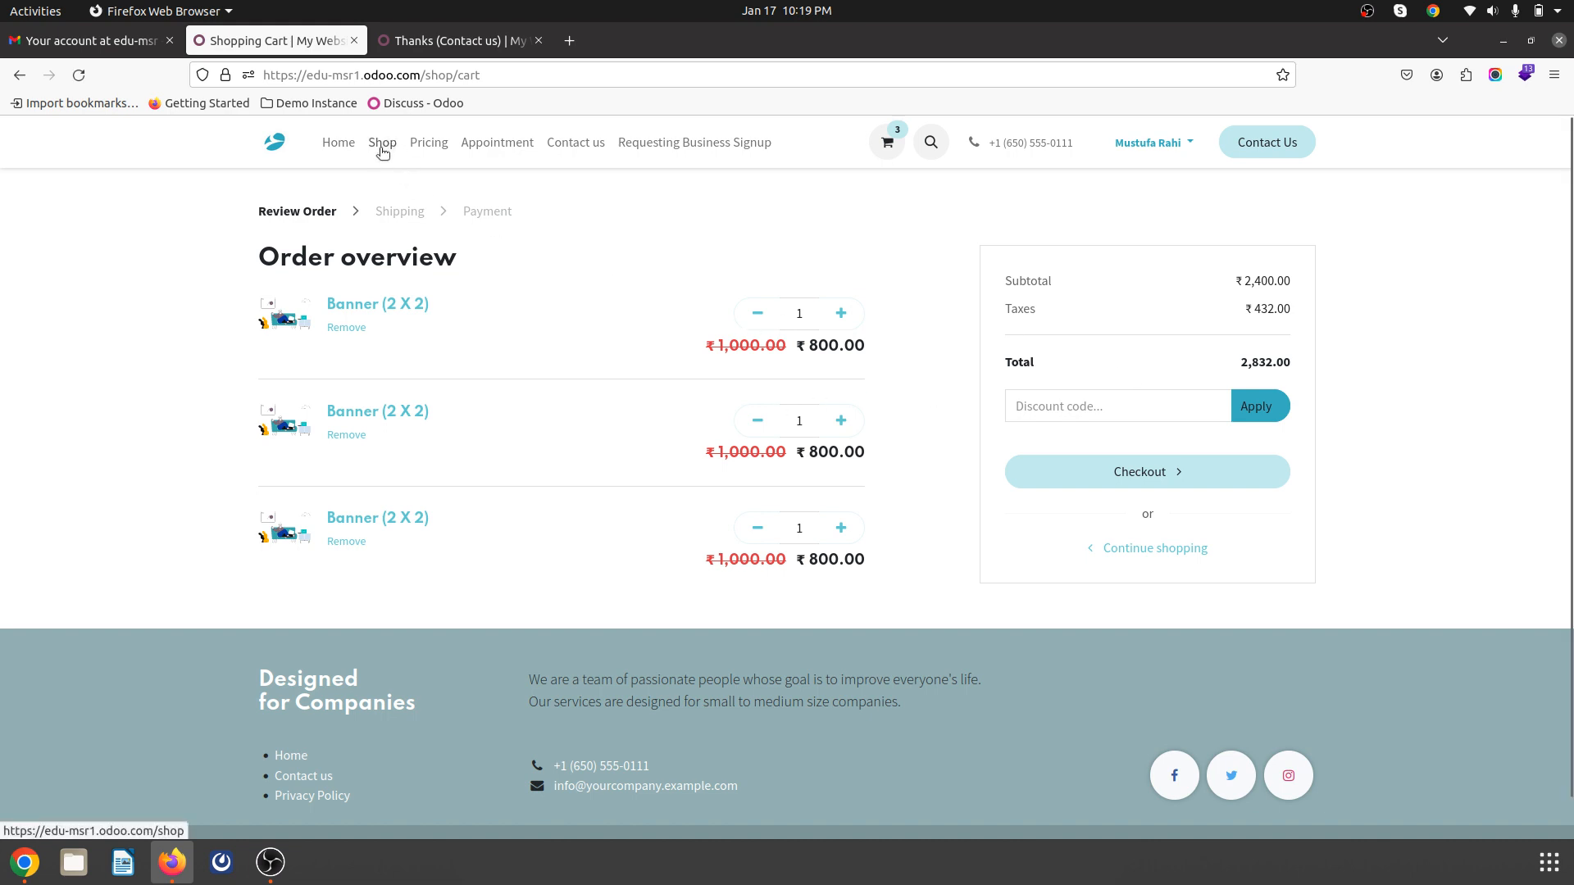
{"action": "left_click", "coordinate": [382, 146]}
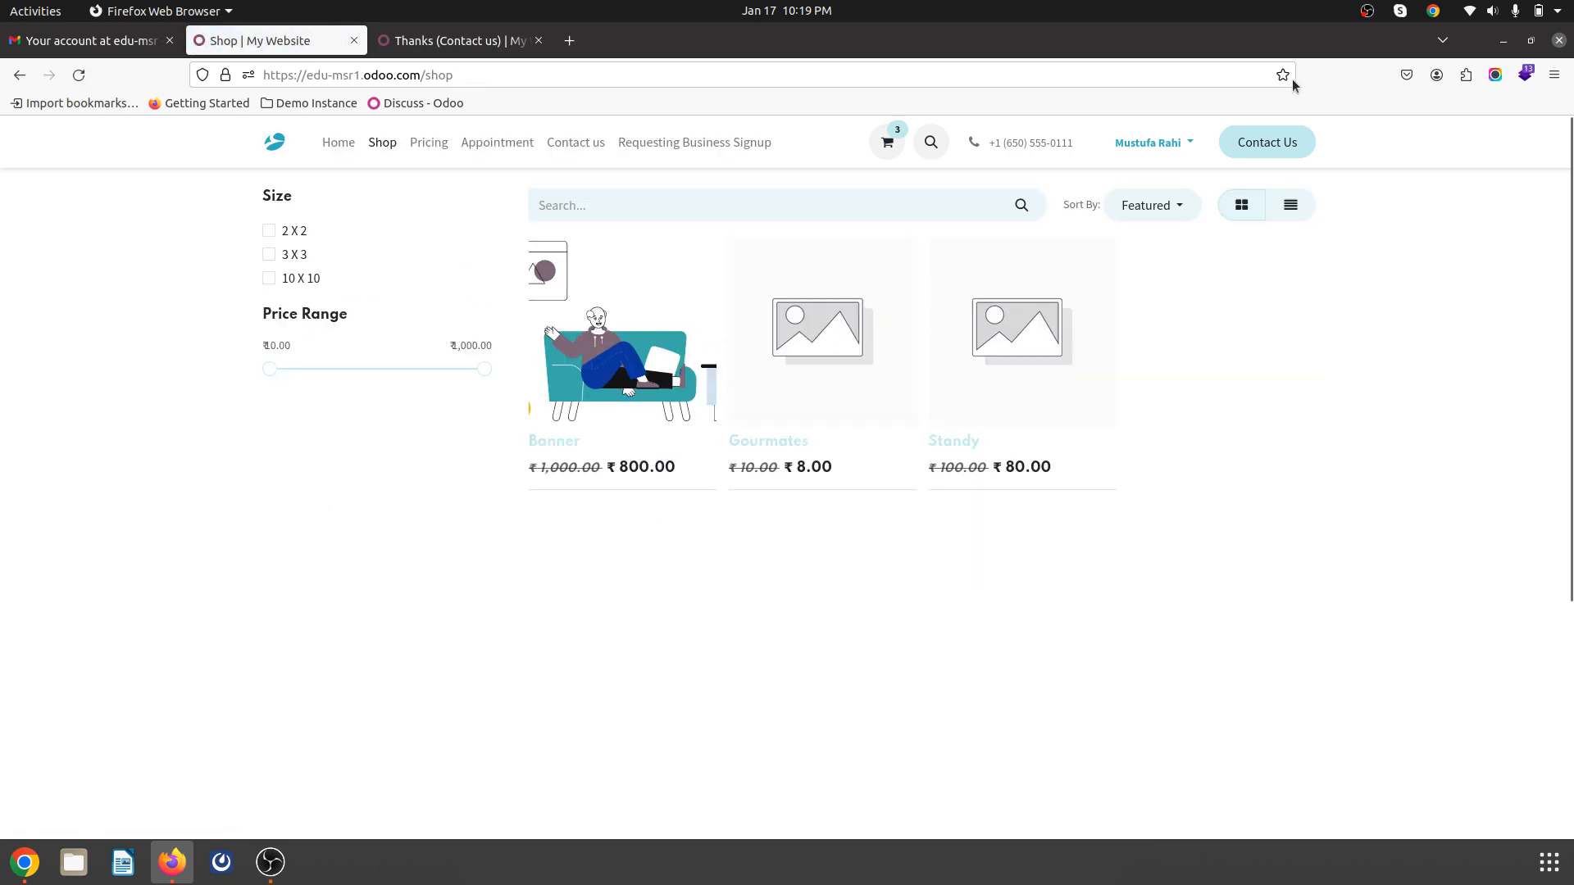
{"action": "left_click", "coordinate": [1185, 139]}
{"action": "left_click", "coordinate": [1142, 222]}
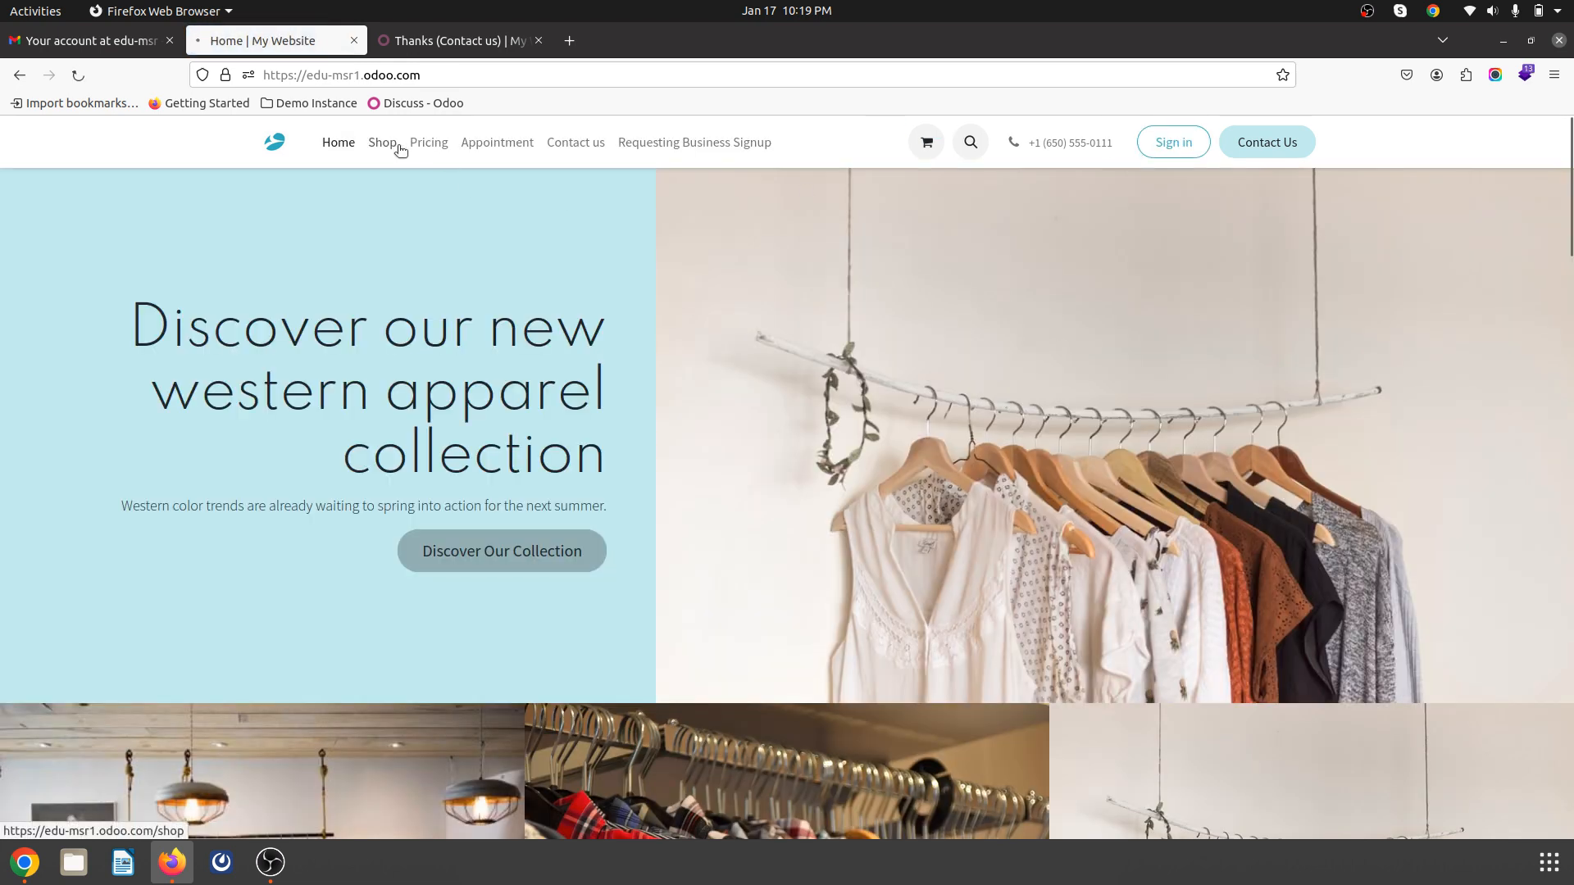
- As a signed-out visitor, view Standy as Not Available For Sale, then go to Sign in
{"action": "left_click", "coordinate": [389, 150]}
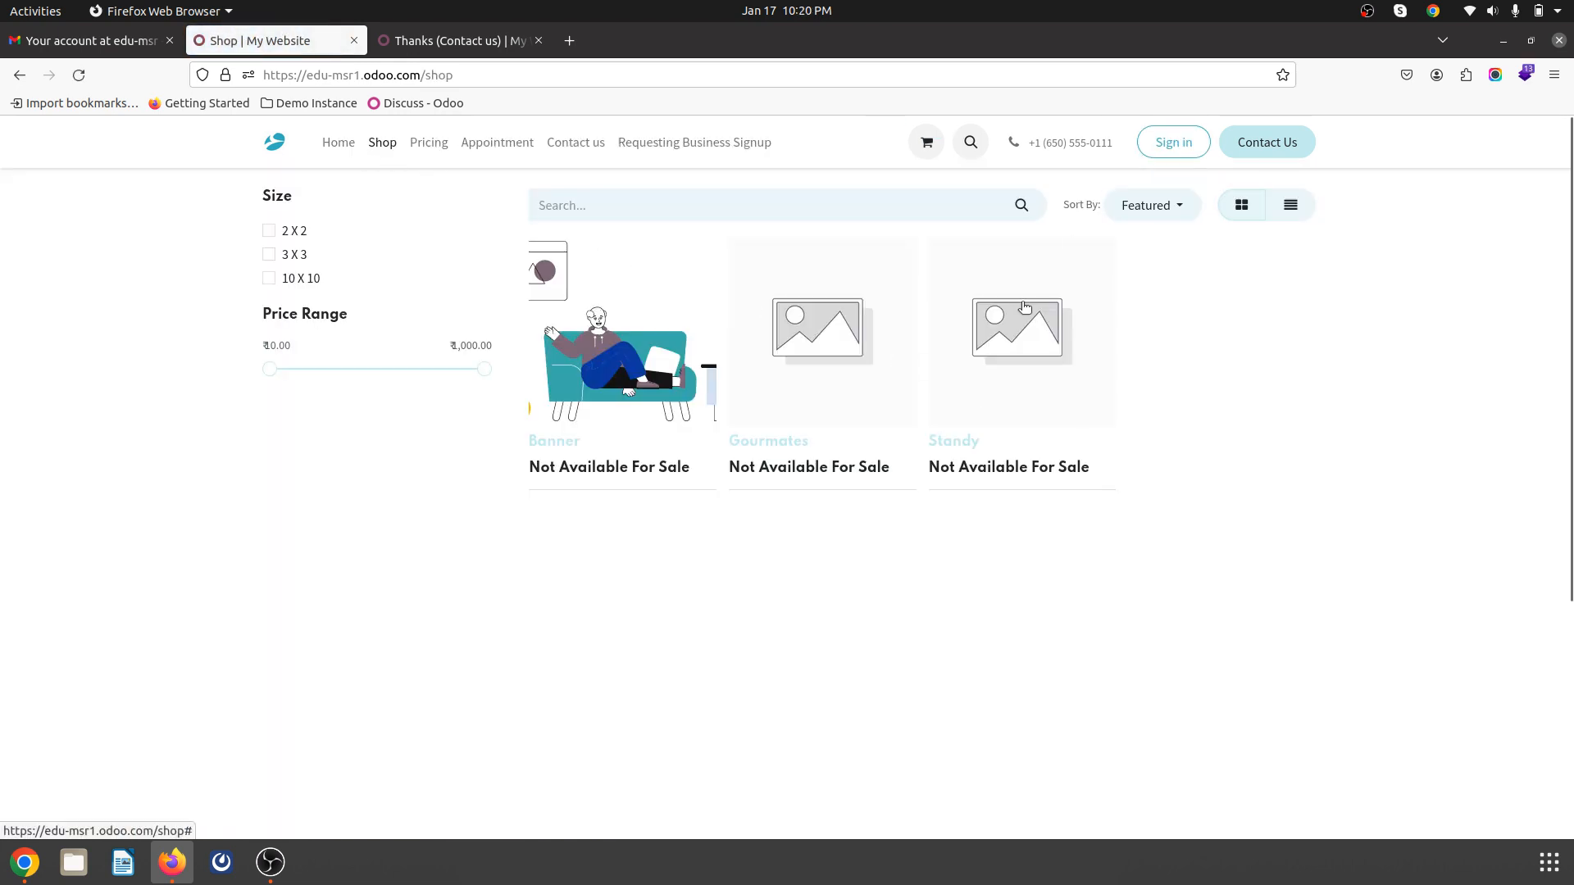
{"action": "left_click", "coordinate": [1014, 371]}
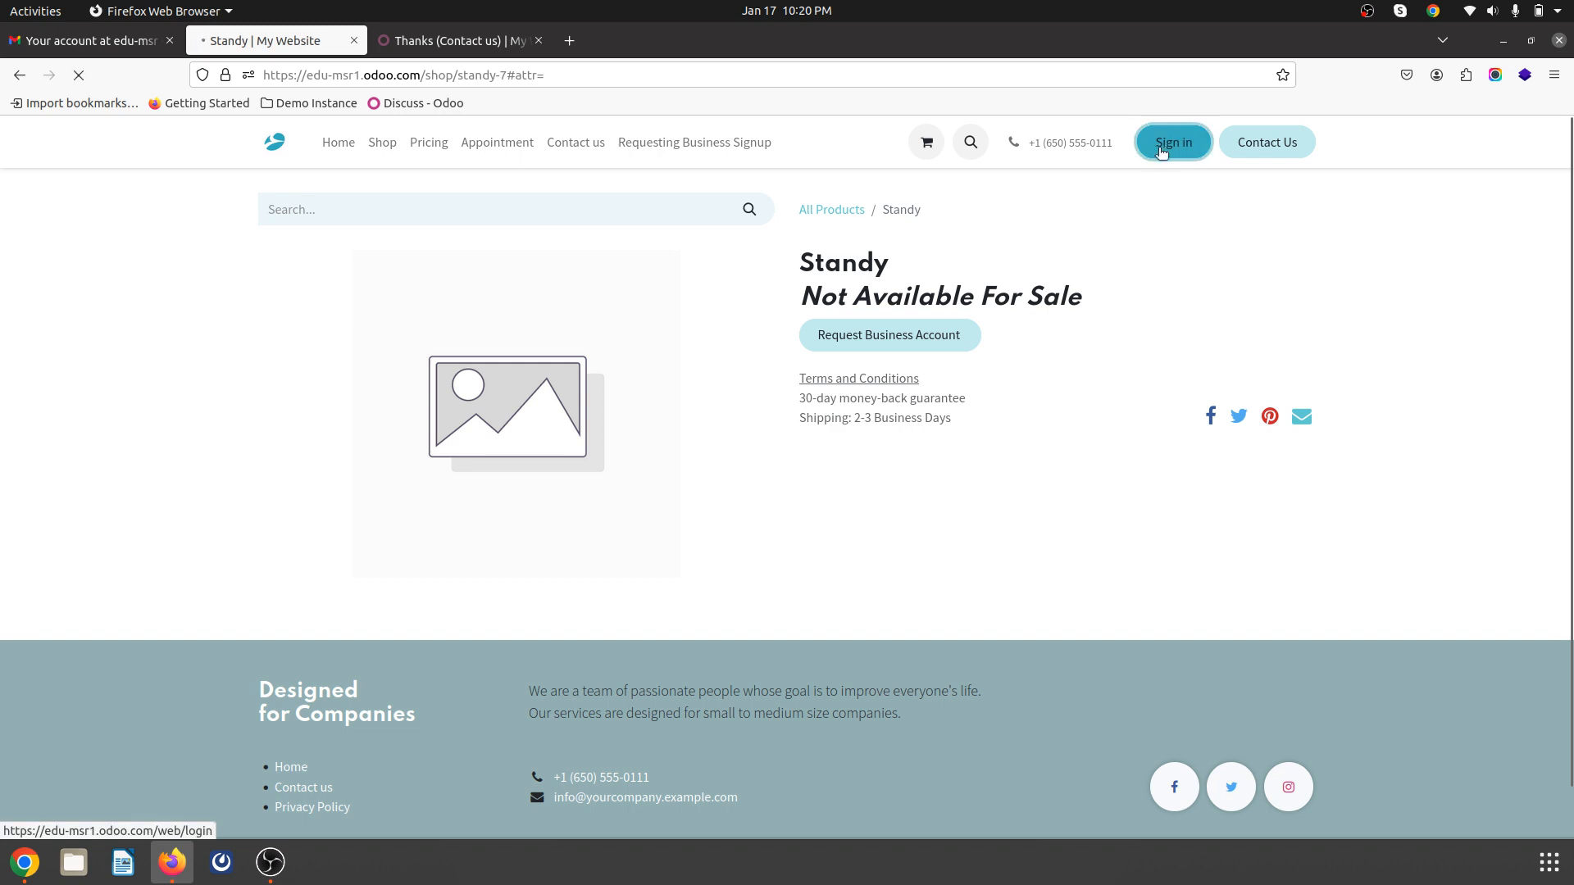
{"action": "left_click", "coordinate": [1169, 142]}
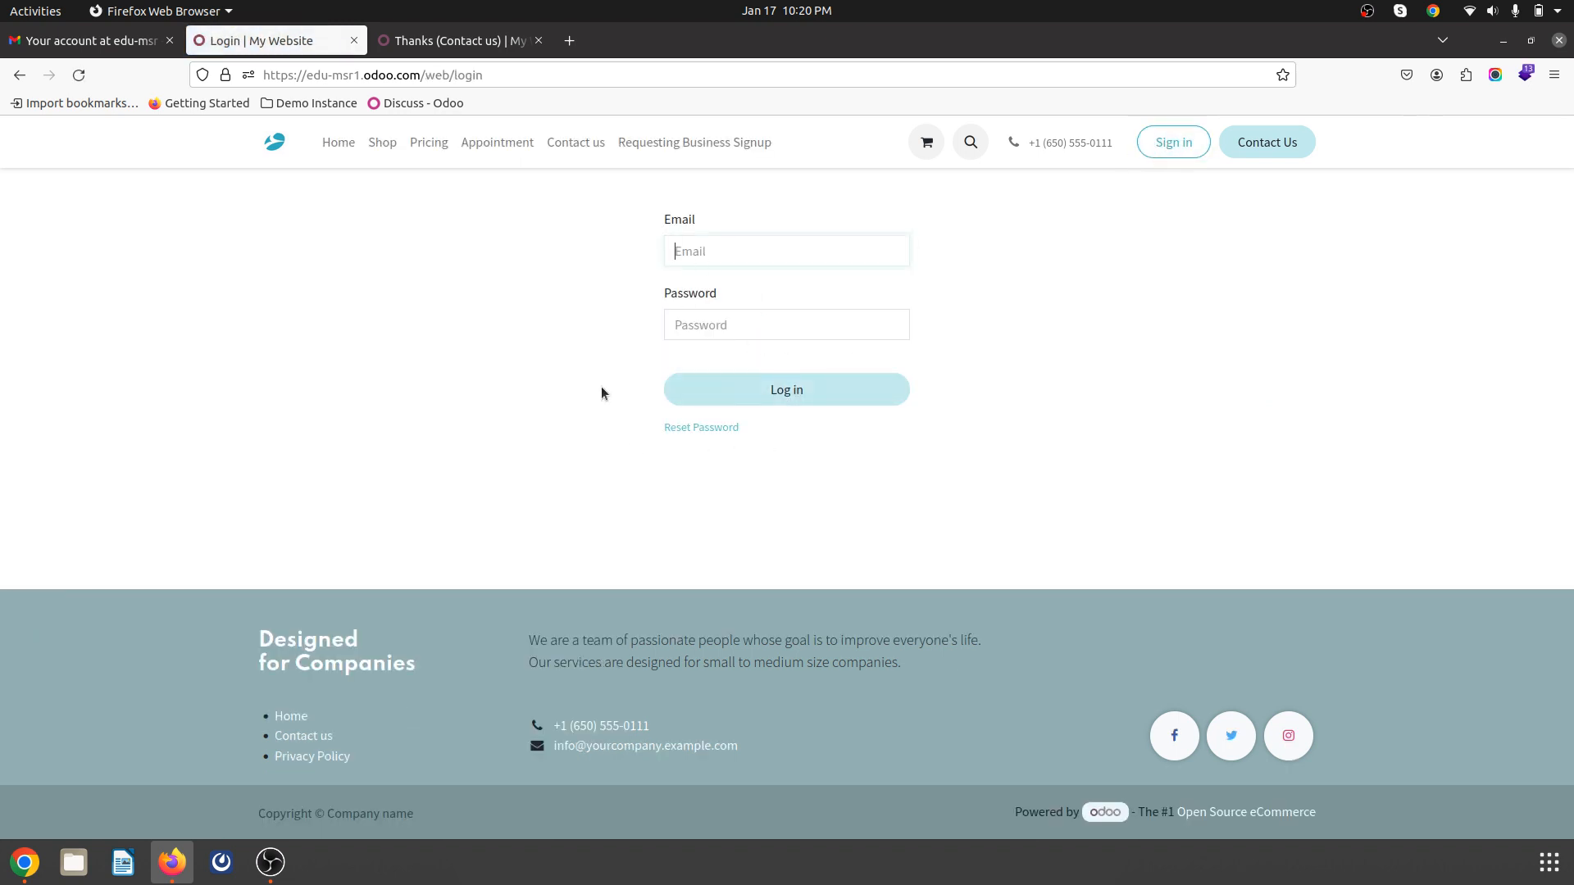
{"action": "key", "text": "alt+Tab"}
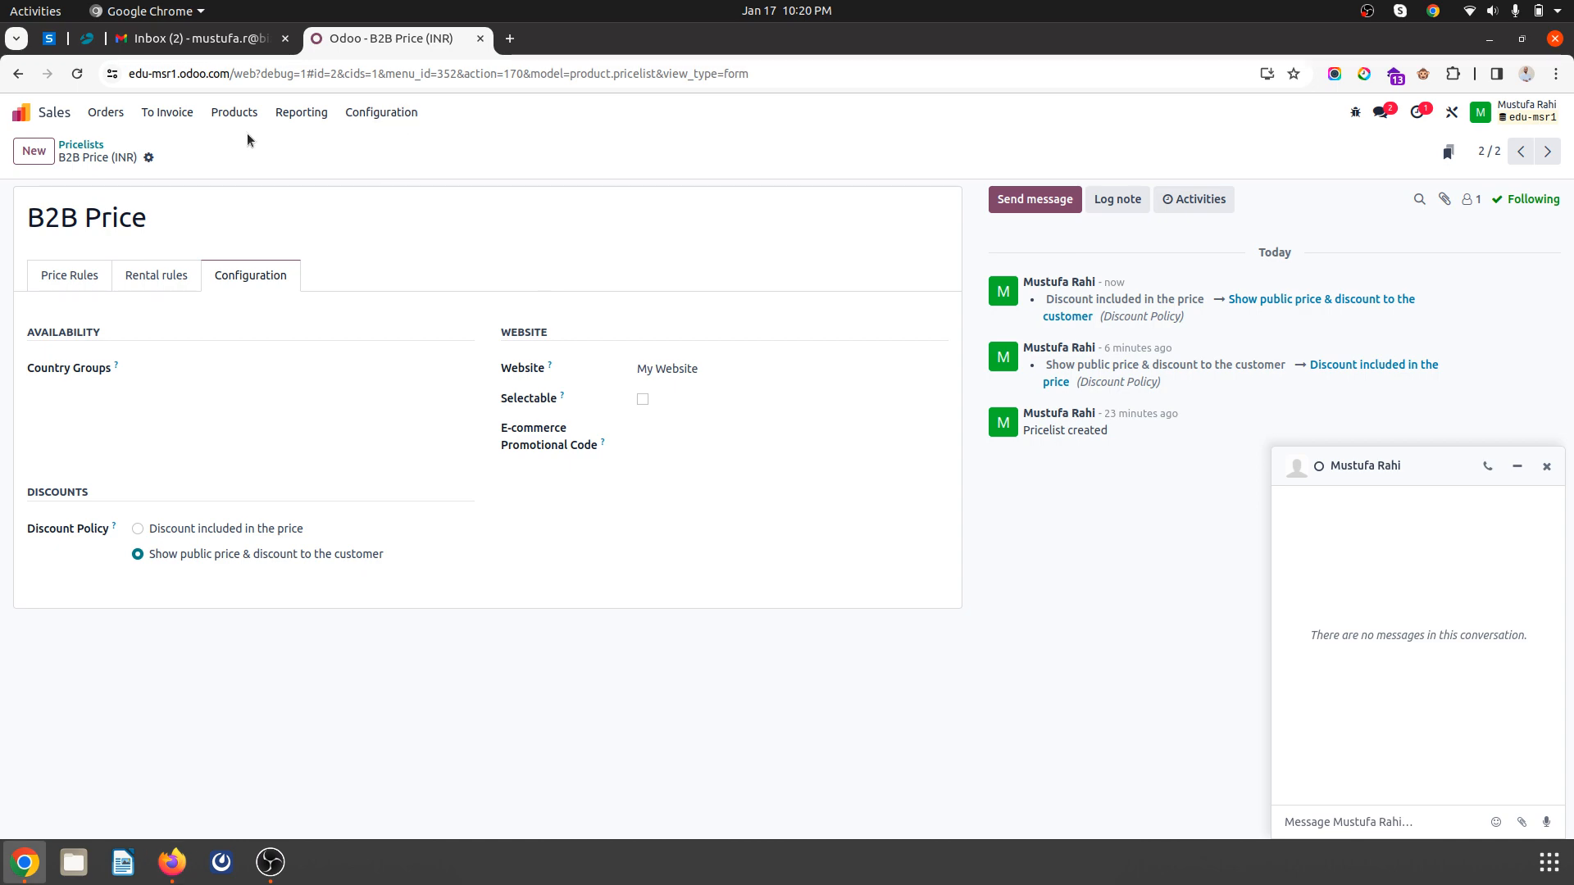
- Open Website Settings and review that Customer Account is set to 'On invitation'
{"action": "left_click", "coordinate": [24, 113]}
{"action": "type", "text": "web"}
{"action": "key", "text": "Return"}
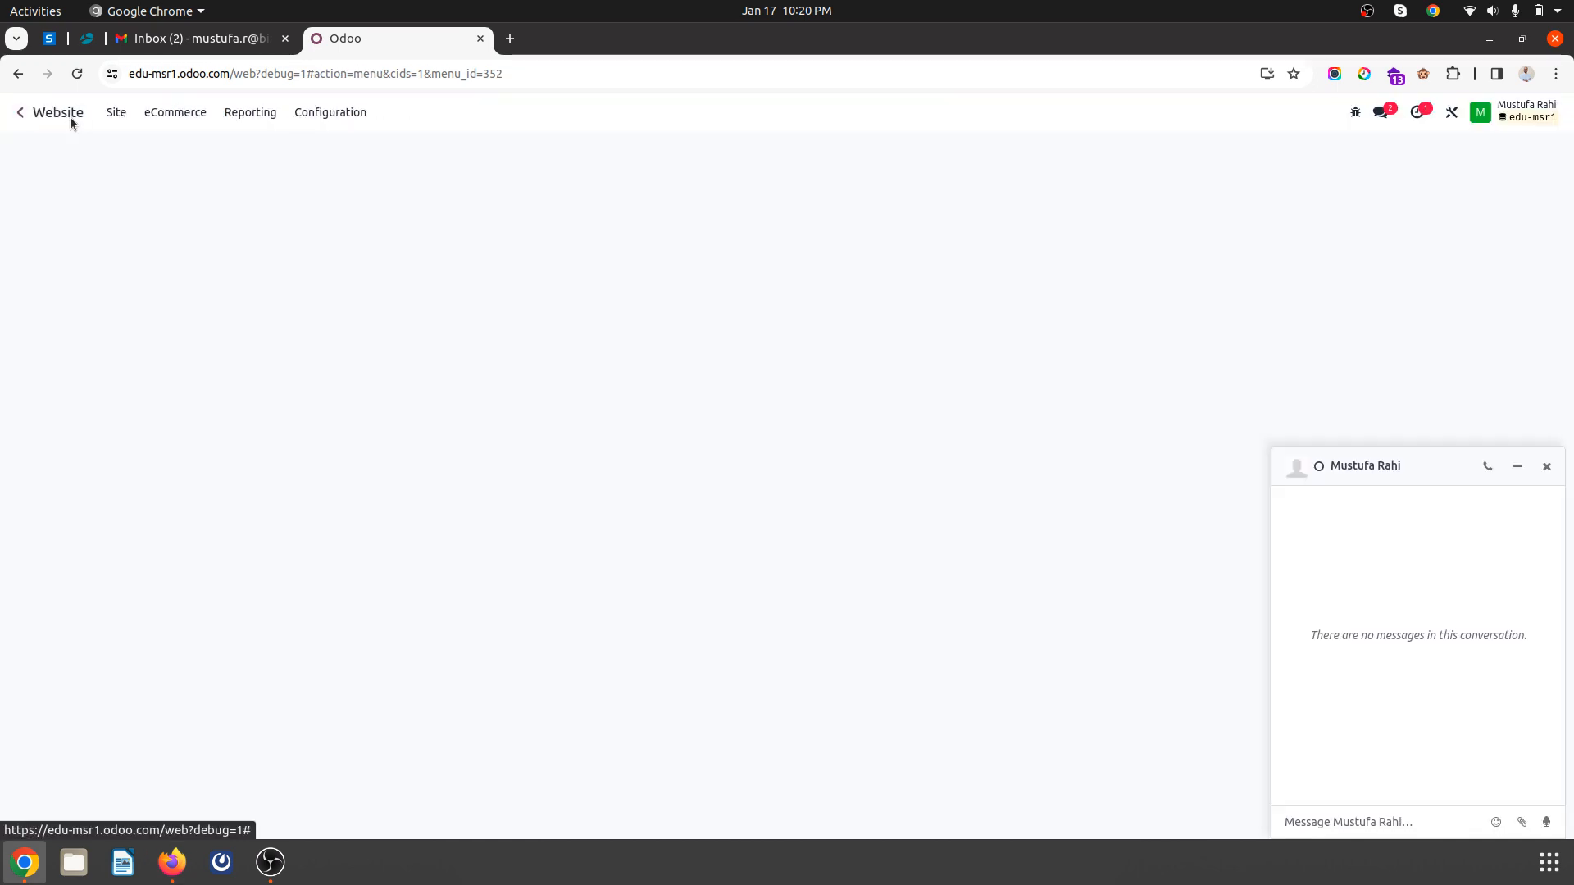
{"action": "left_click", "coordinate": [330, 112]}
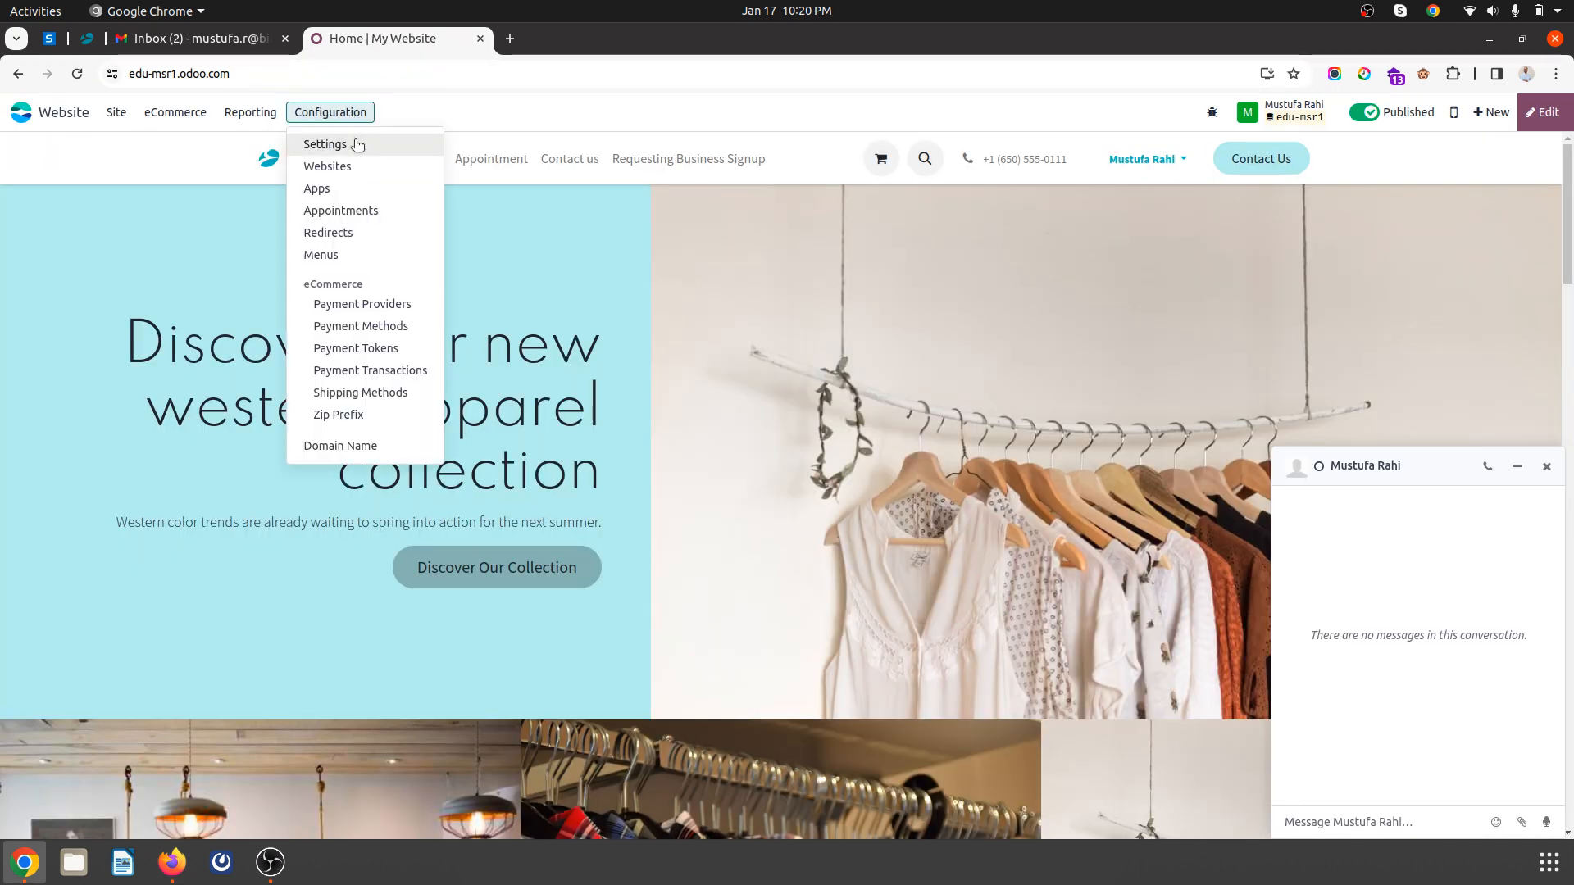
{"action": "left_click", "coordinate": [357, 144]}
{"action": "scroll", "coordinate": [647, 489], "scroll_direction": "down", "scroll_amount": 10}
{"action": "scroll", "coordinate": [652, 490], "scroll_direction": "up", "scroll_amount": 1}
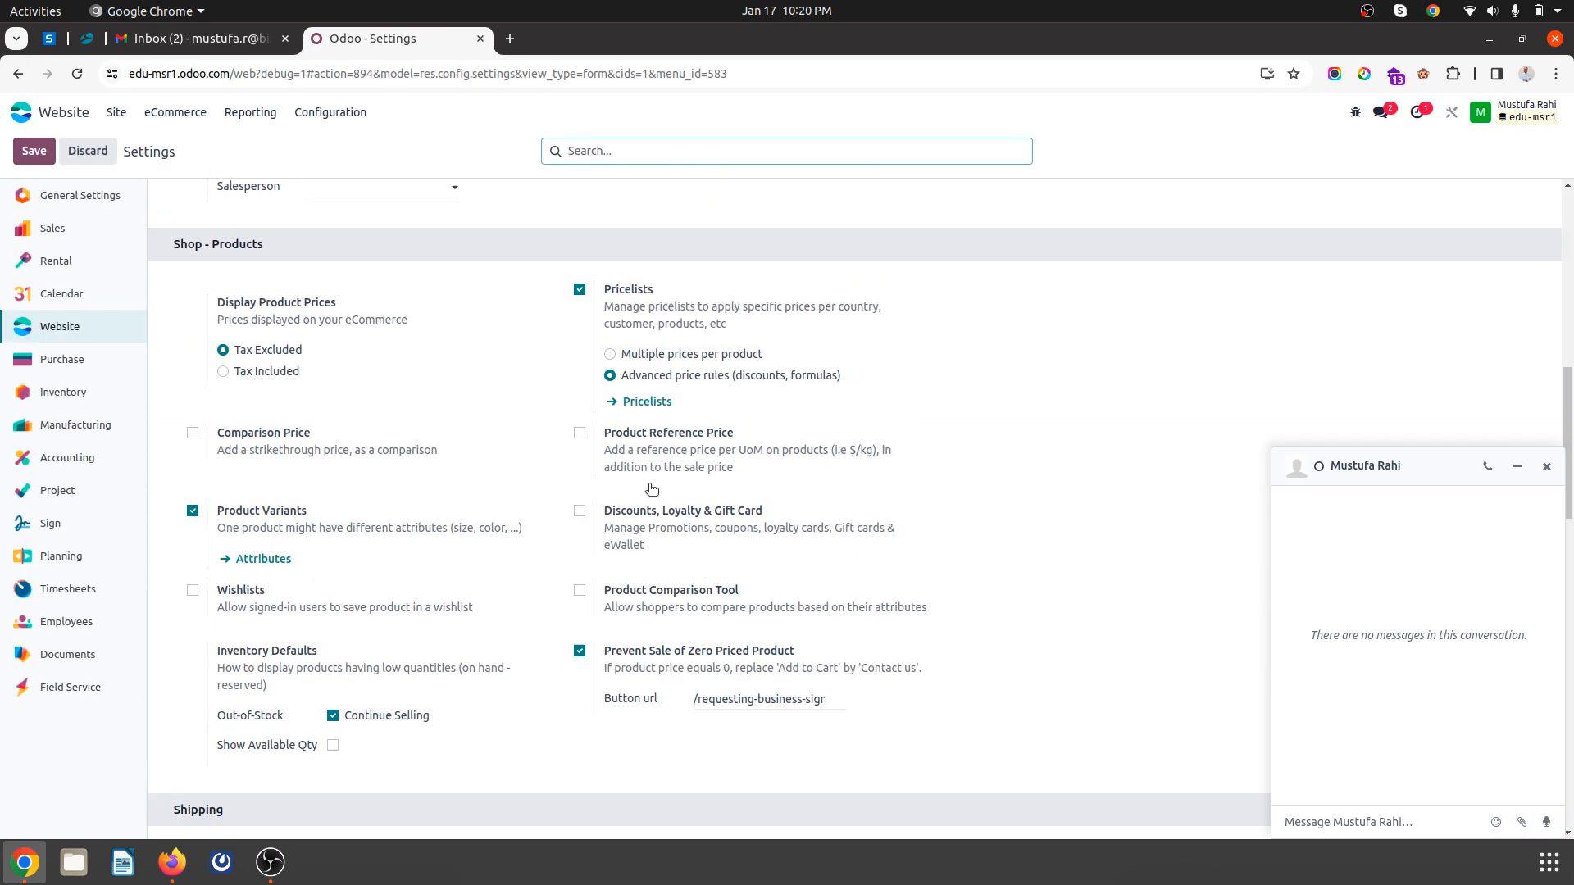
{"action": "scroll", "coordinate": [652, 489], "scroll_direction": "up", "scroll_amount": 1}
{"action": "scroll", "coordinate": [705, 508], "scroll_direction": "down", "scroll_amount": 11}
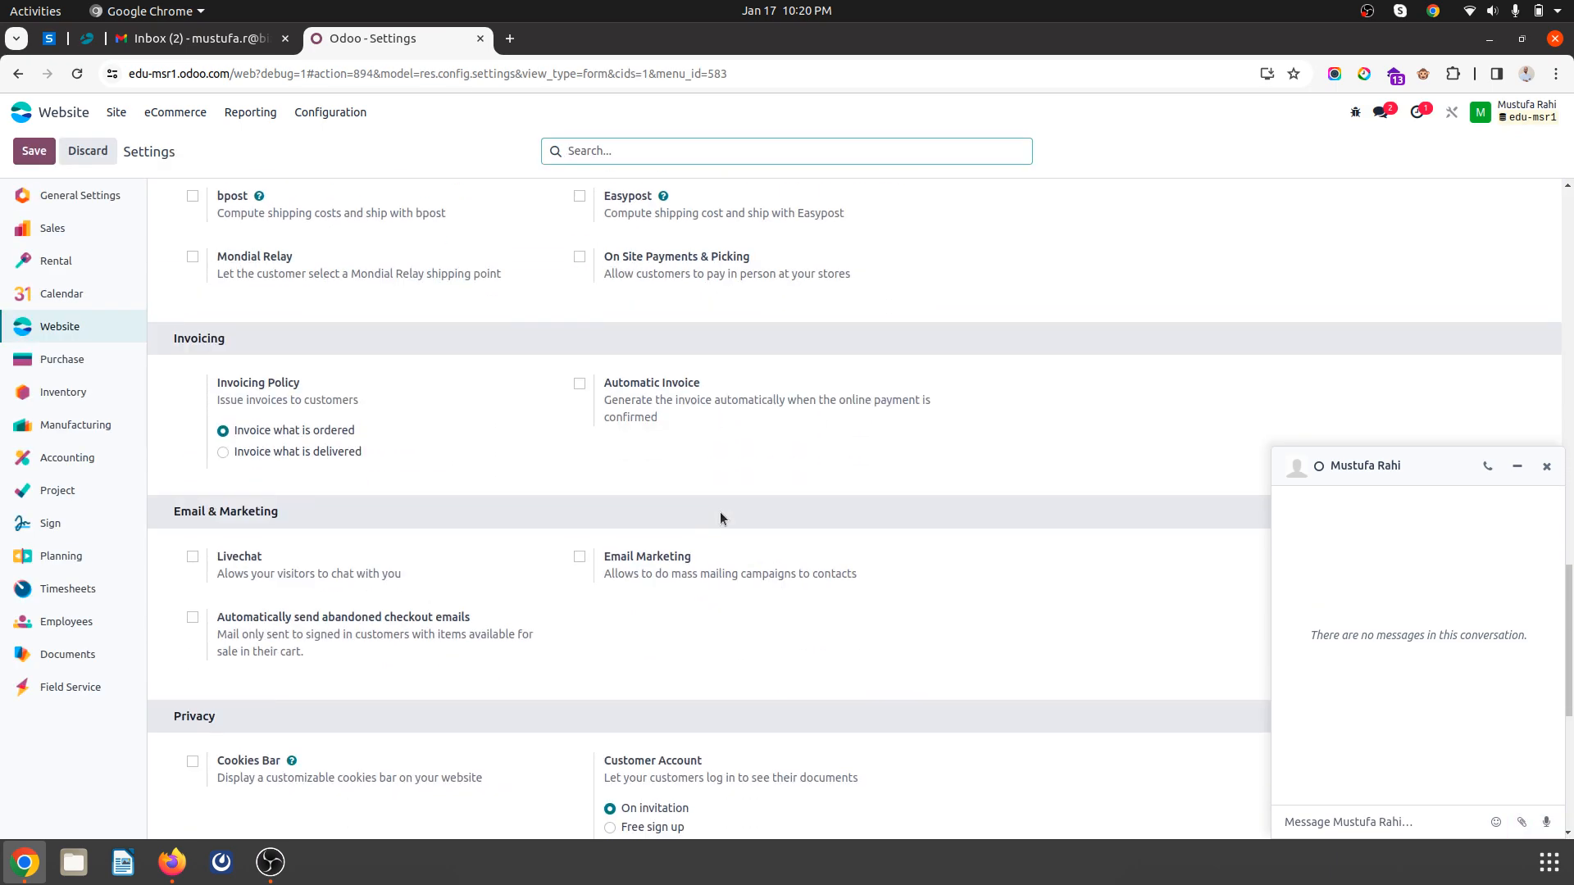
{"action": "scroll", "coordinate": [720, 511], "scroll_direction": "down", "scroll_amount": 3}
{"action": "mouse_move", "coordinate": [639, 576]}
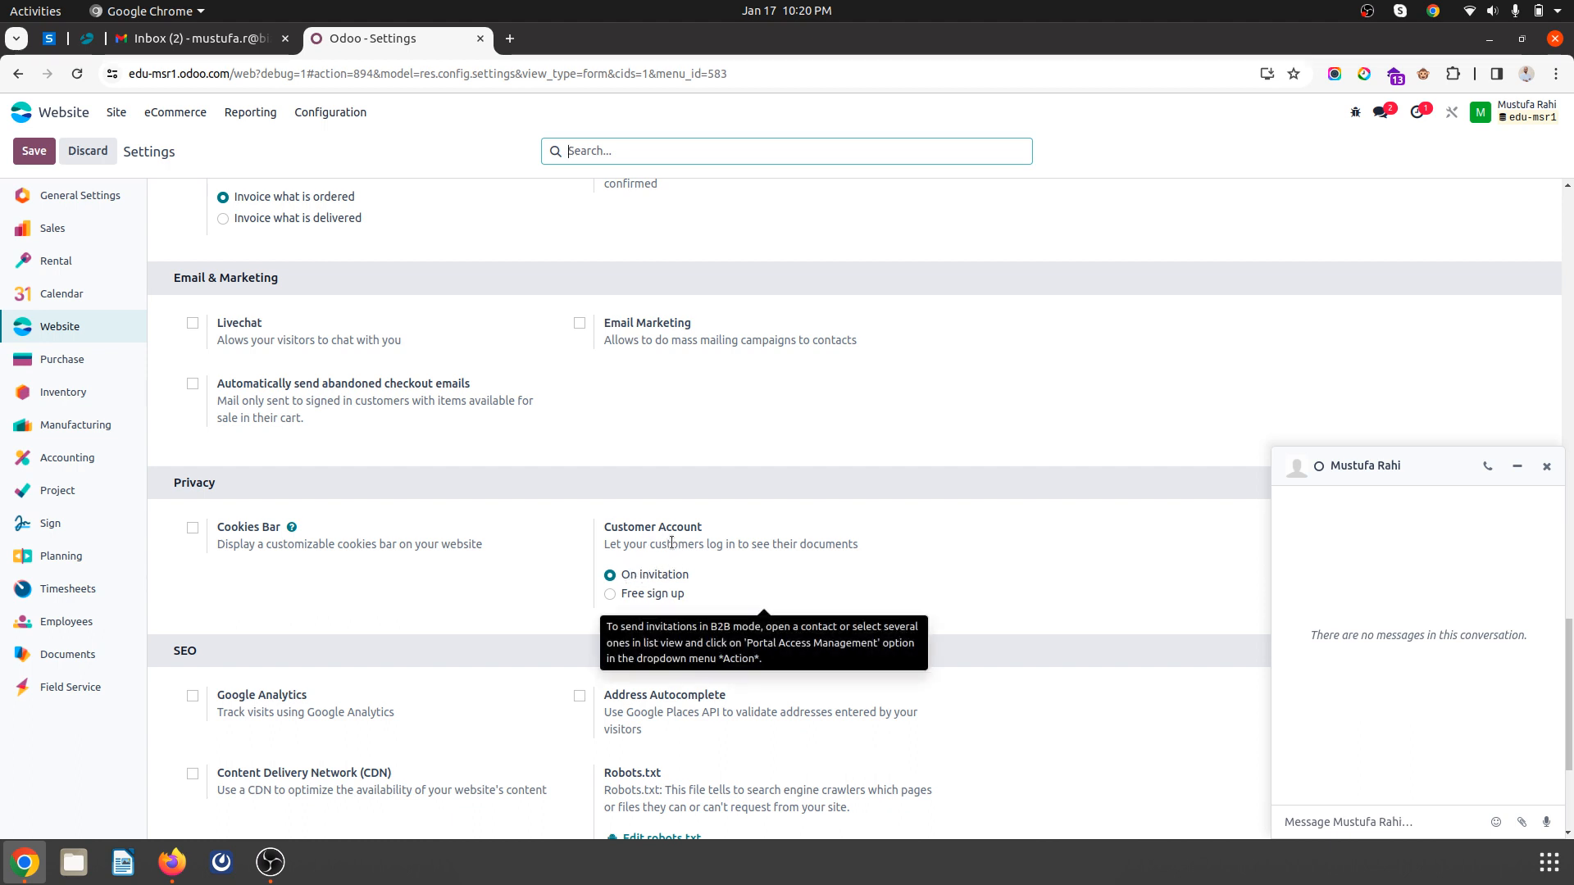
- Close the chat popup and return to the storefront login page
{"action": "left_click", "coordinate": [1546, 466]}
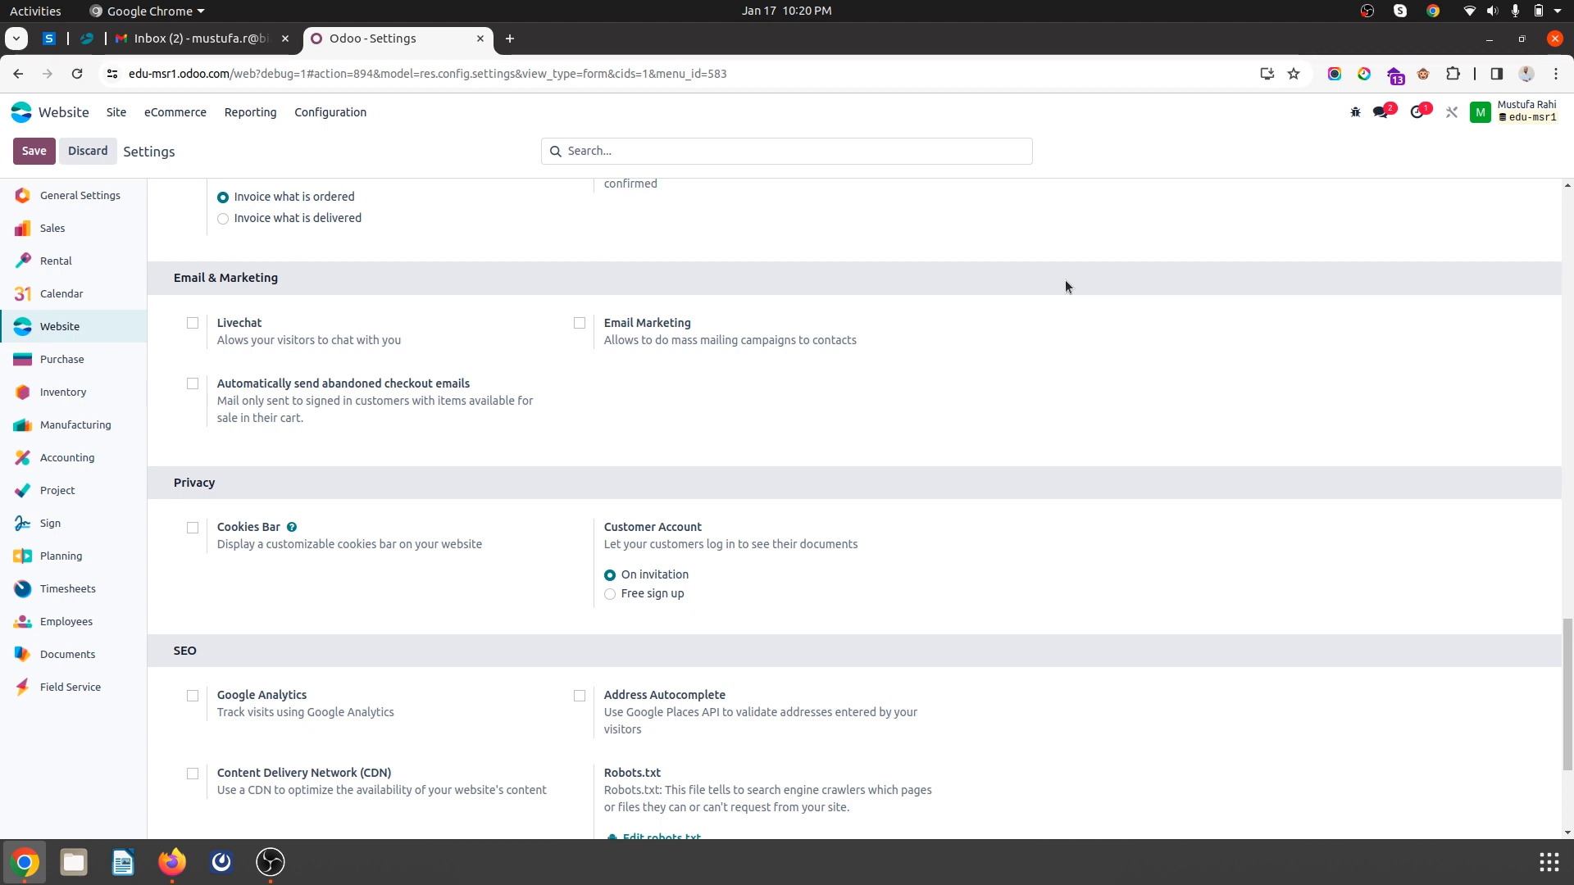
{"action": "scroll", "coordinate": [802, 405], "scroll_direction": "down", "scroll_amount": 3}
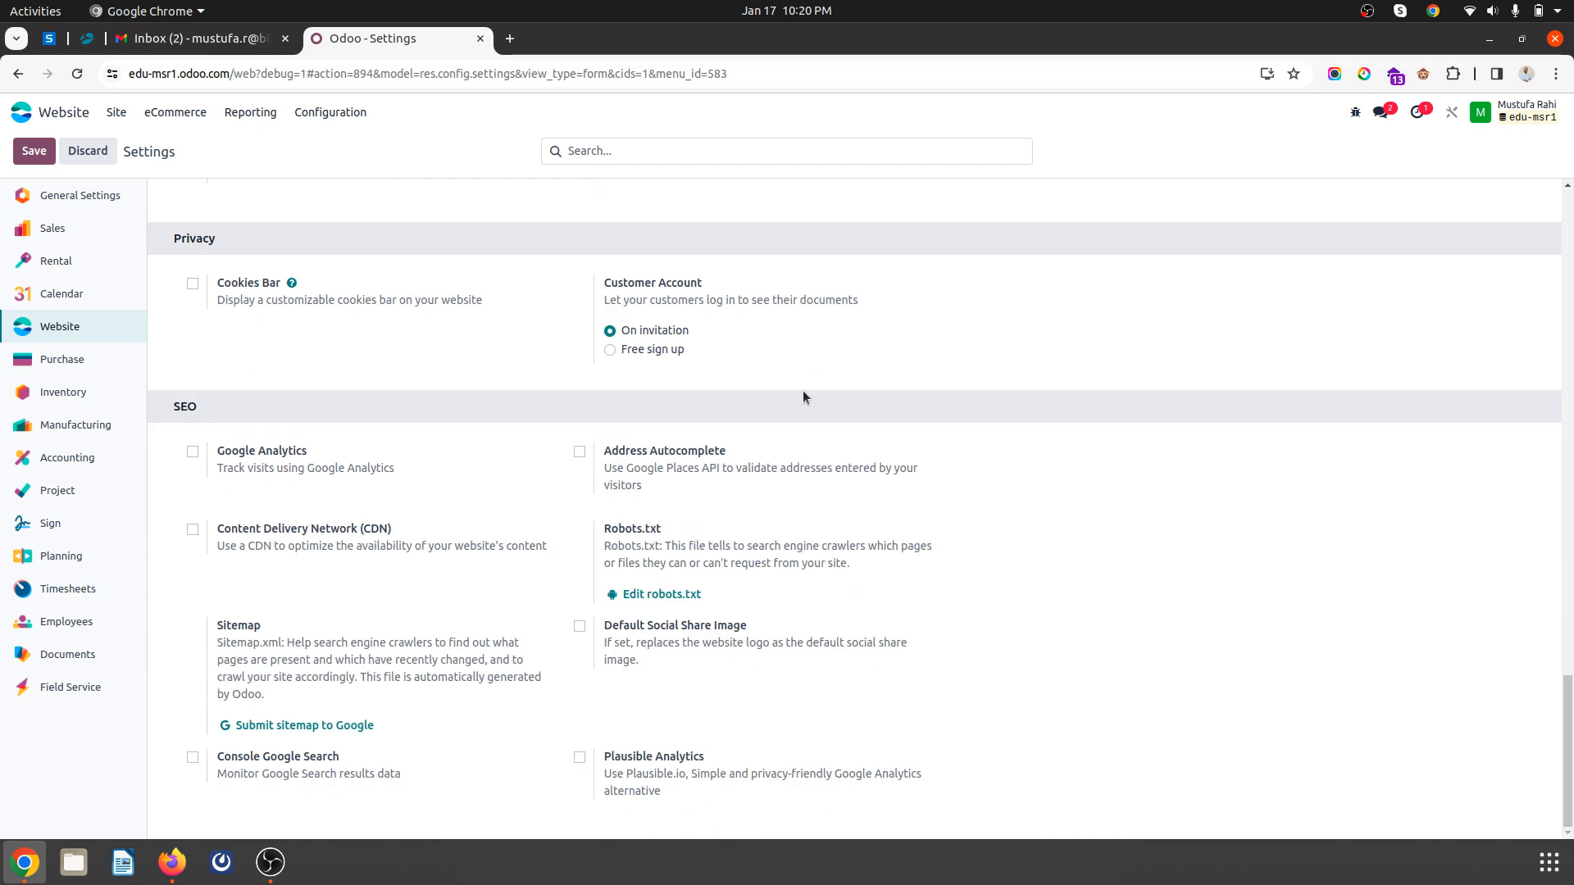
{"action": "left_click", "coordinate": [172, 862]}
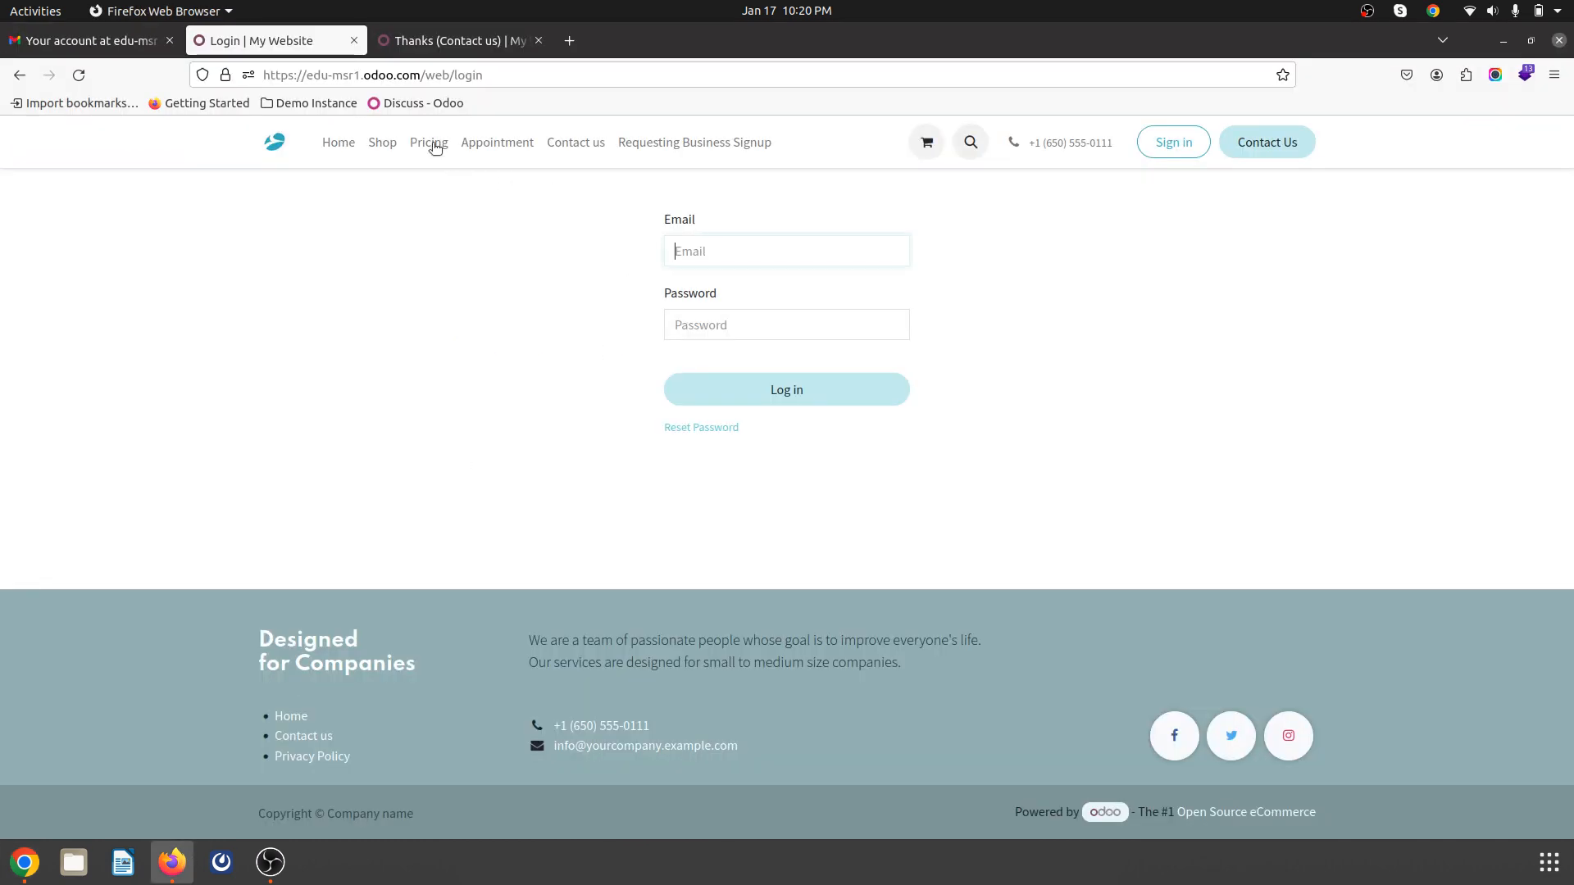
- From the shop listing, open the Banner product page as a signed-out visitor
{"action": "left_click", "coordinate": [381, 145]}
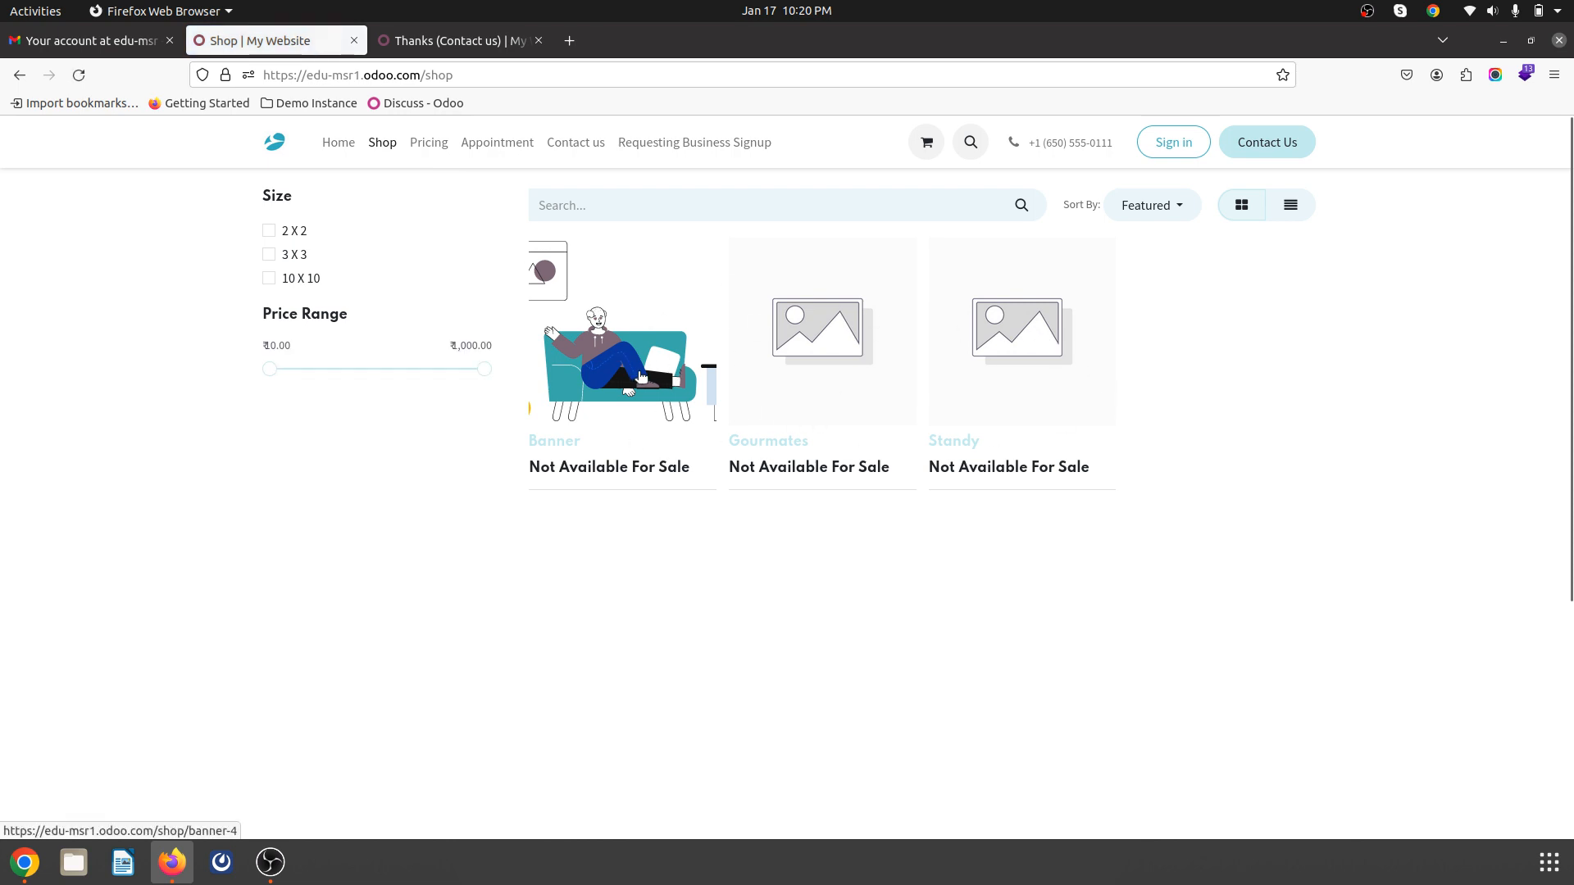
{"action": "left_click", "coordinate": [641, 376]}
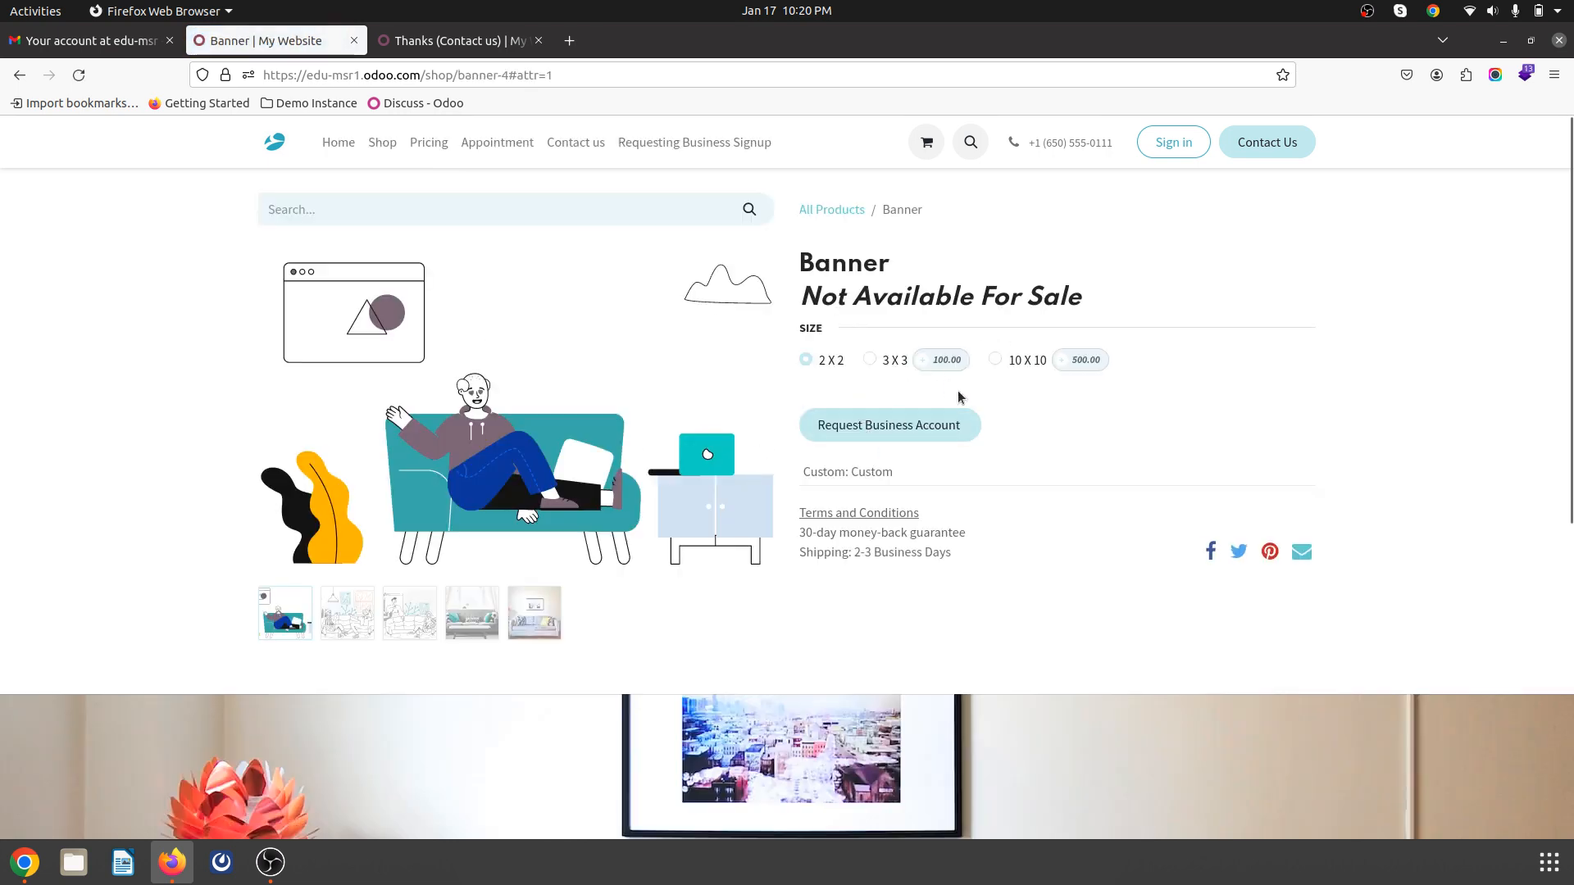